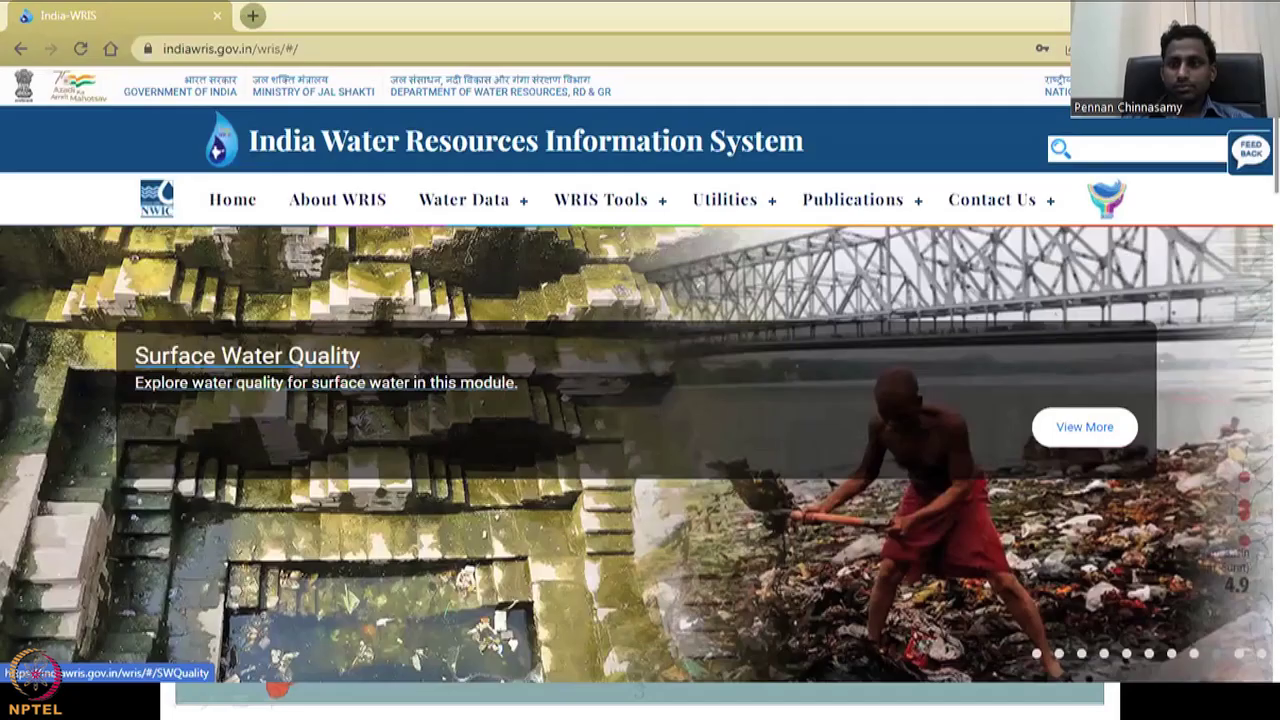
- Browse the Utilities, Publications and Contact menus
click(698, 228)
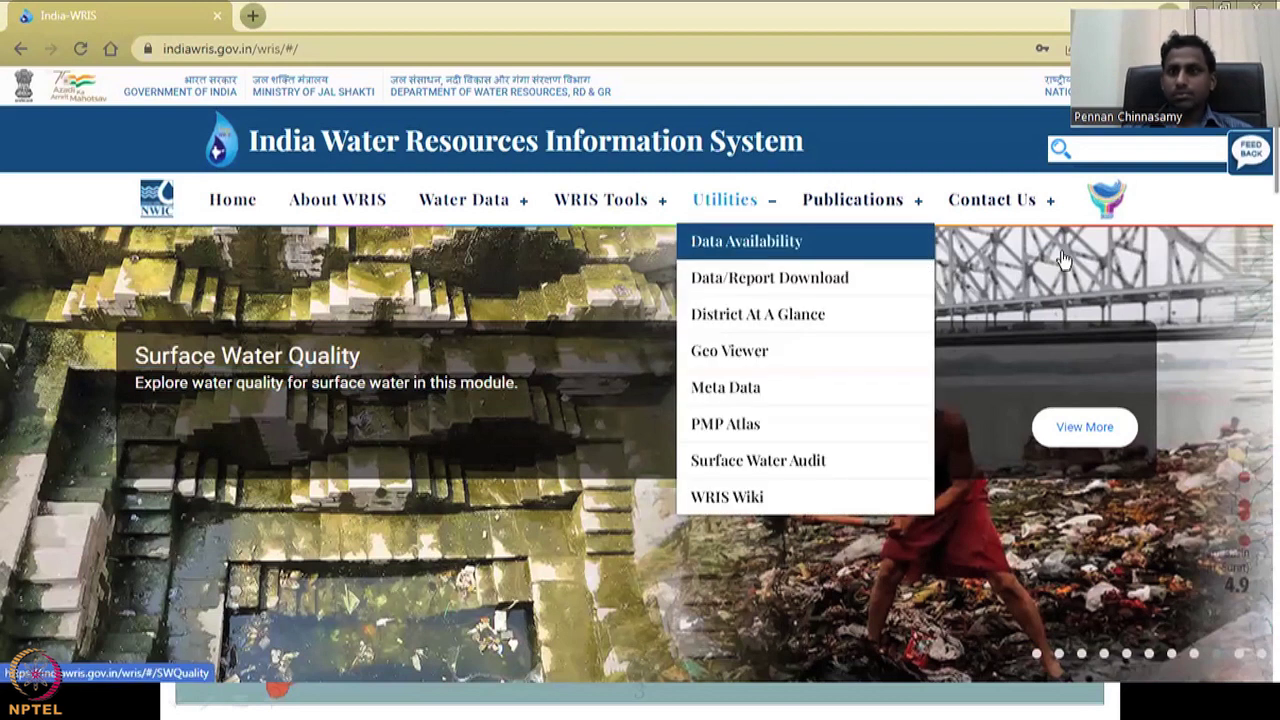
click(852, 199)
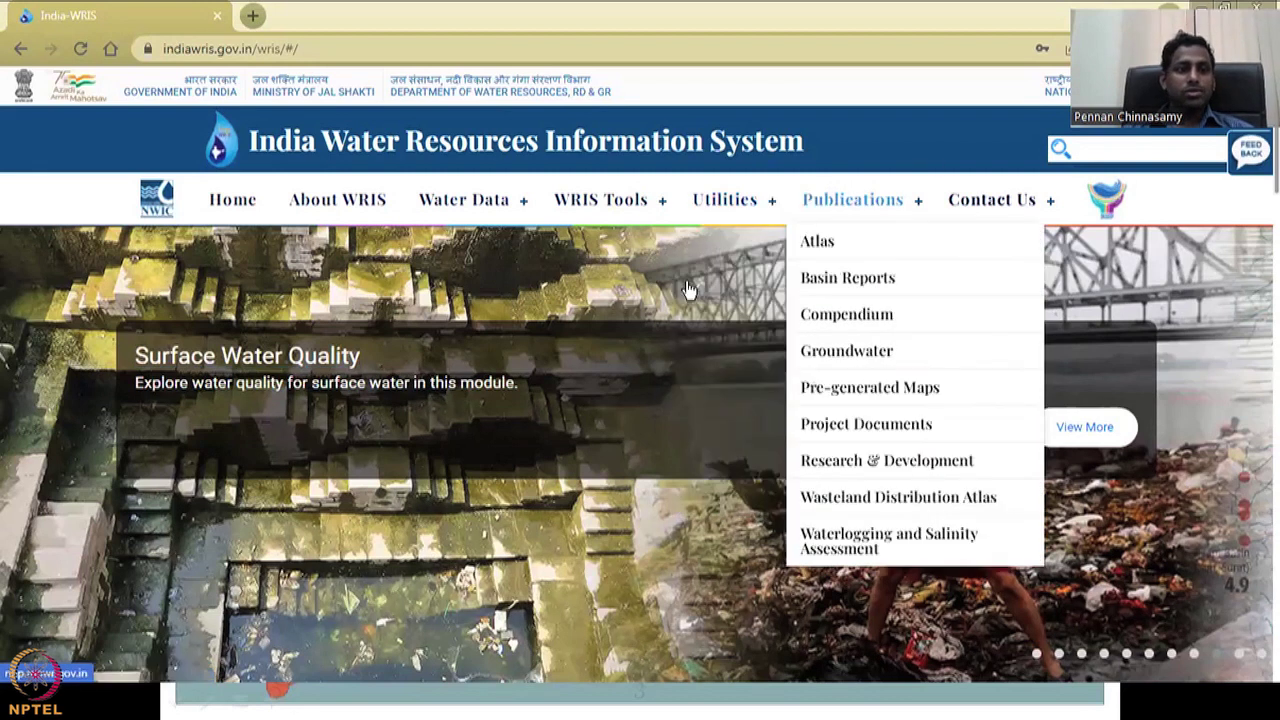
click(1032, 194)
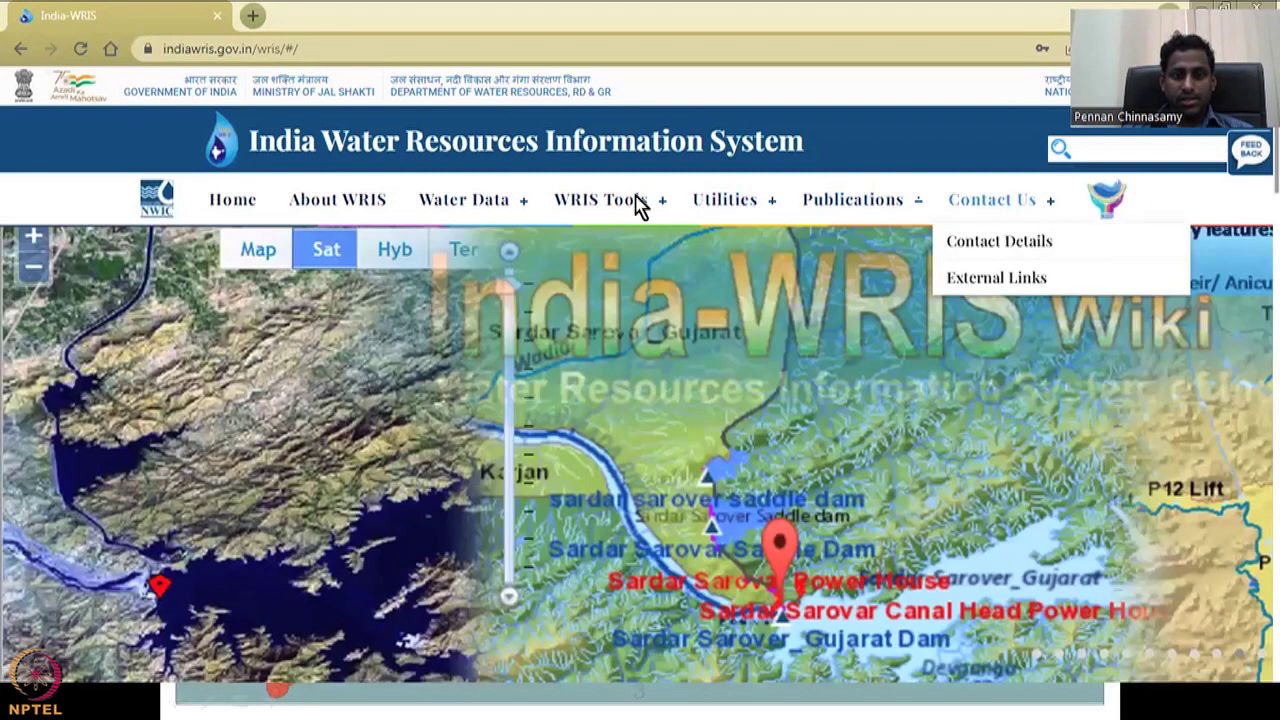
- Go to Water Data > Ground Water > Water Level Behaviour > Ground Water Level
click(485, 203)
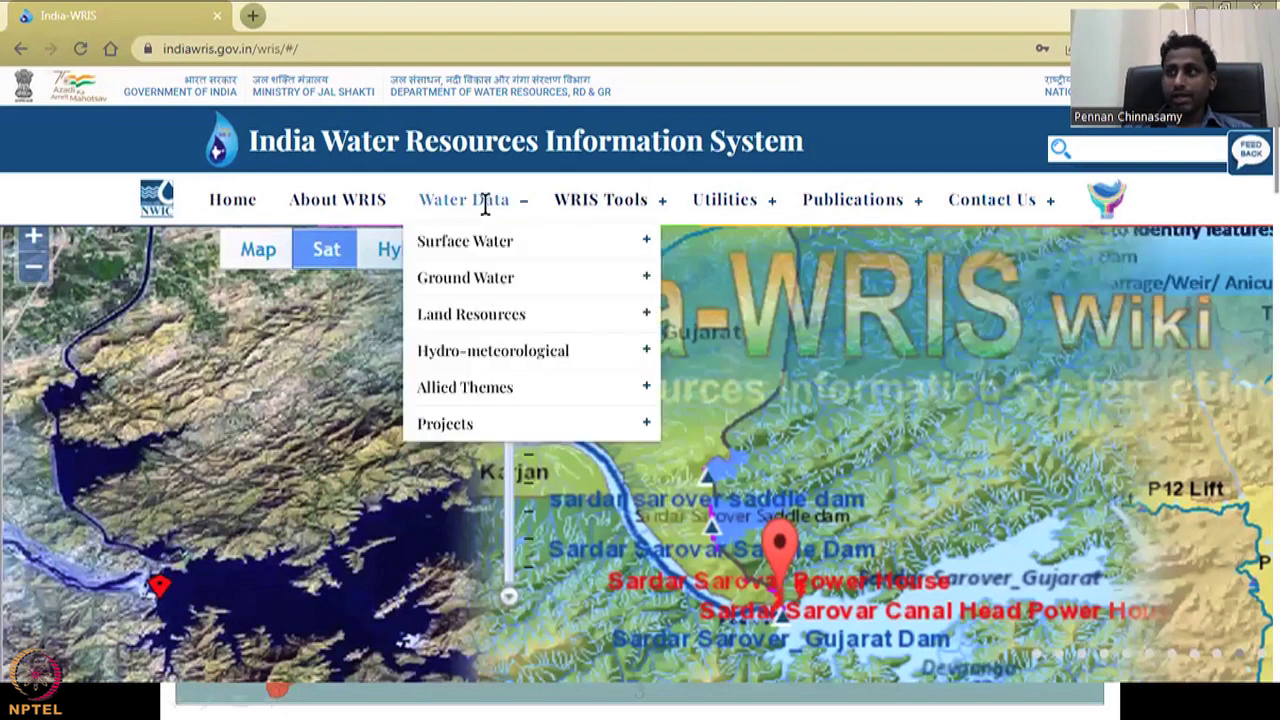
mouse_move(511, 278)
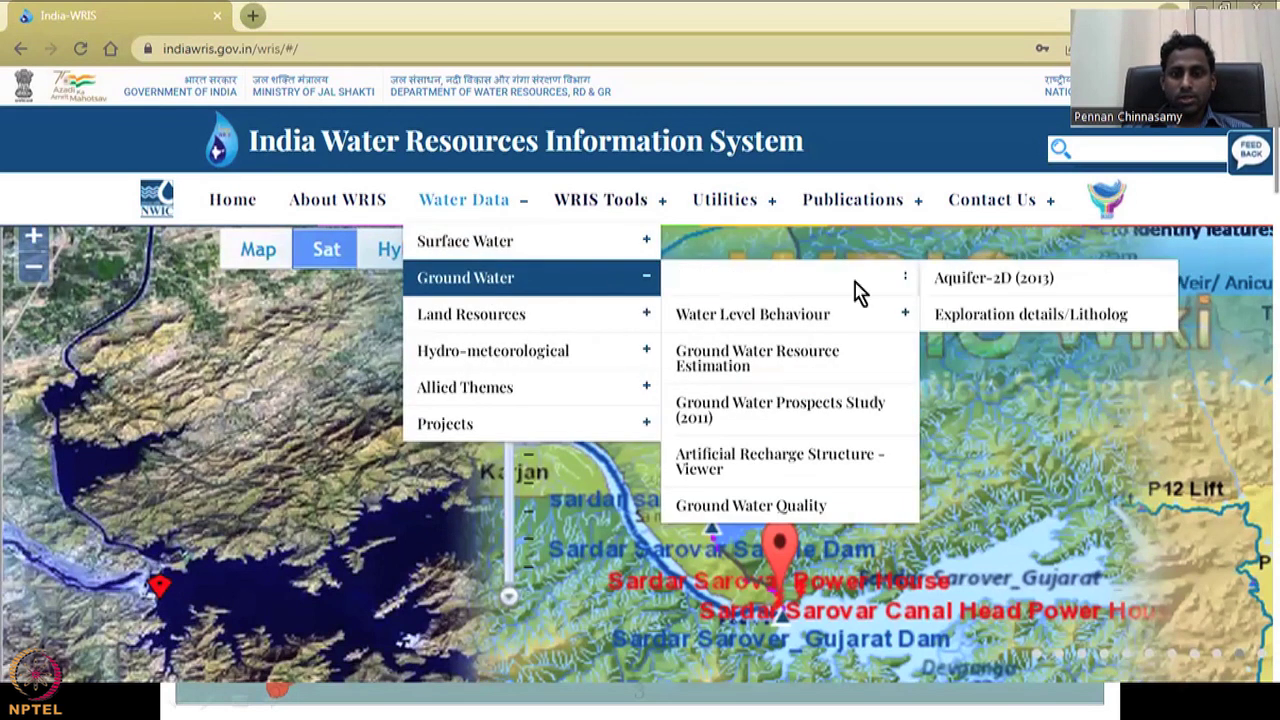
mouse_move(866, 316)
click(991, 318)
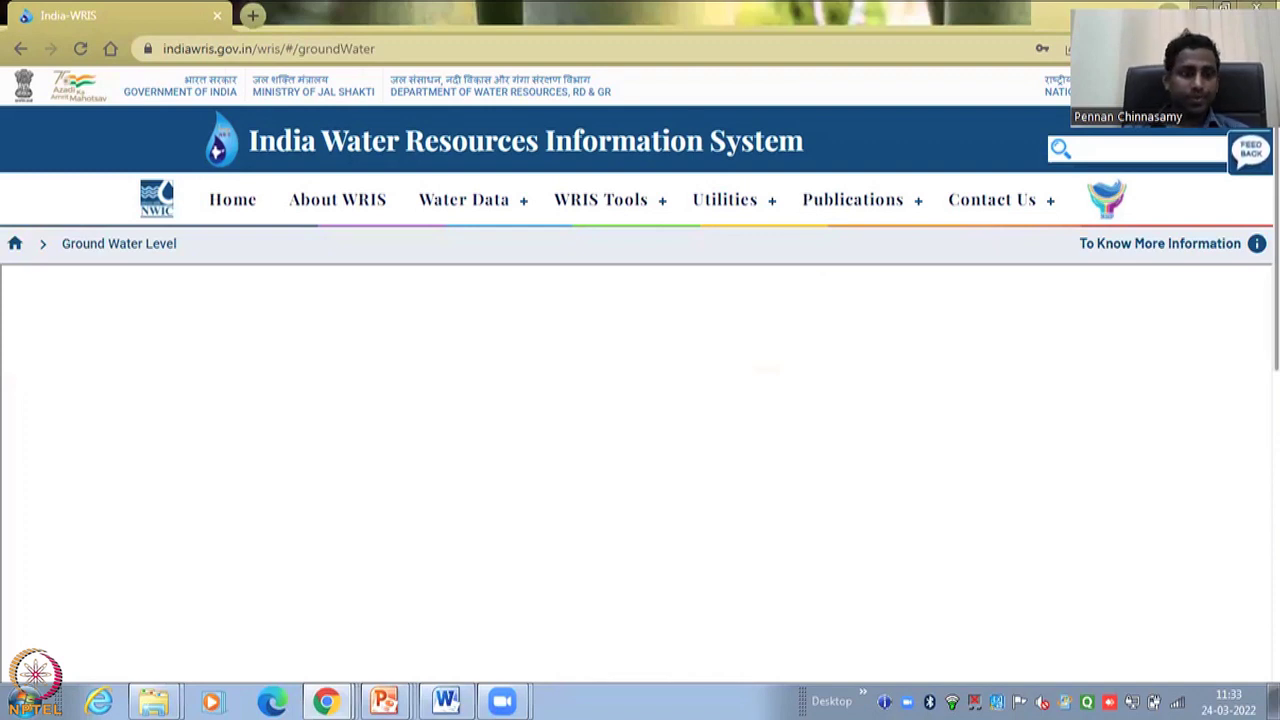
- Dismiss the Windows colour-scheme notice and scroll to the Oct–Dec 2018 map legend
scroll(1100, 397, down, 1)
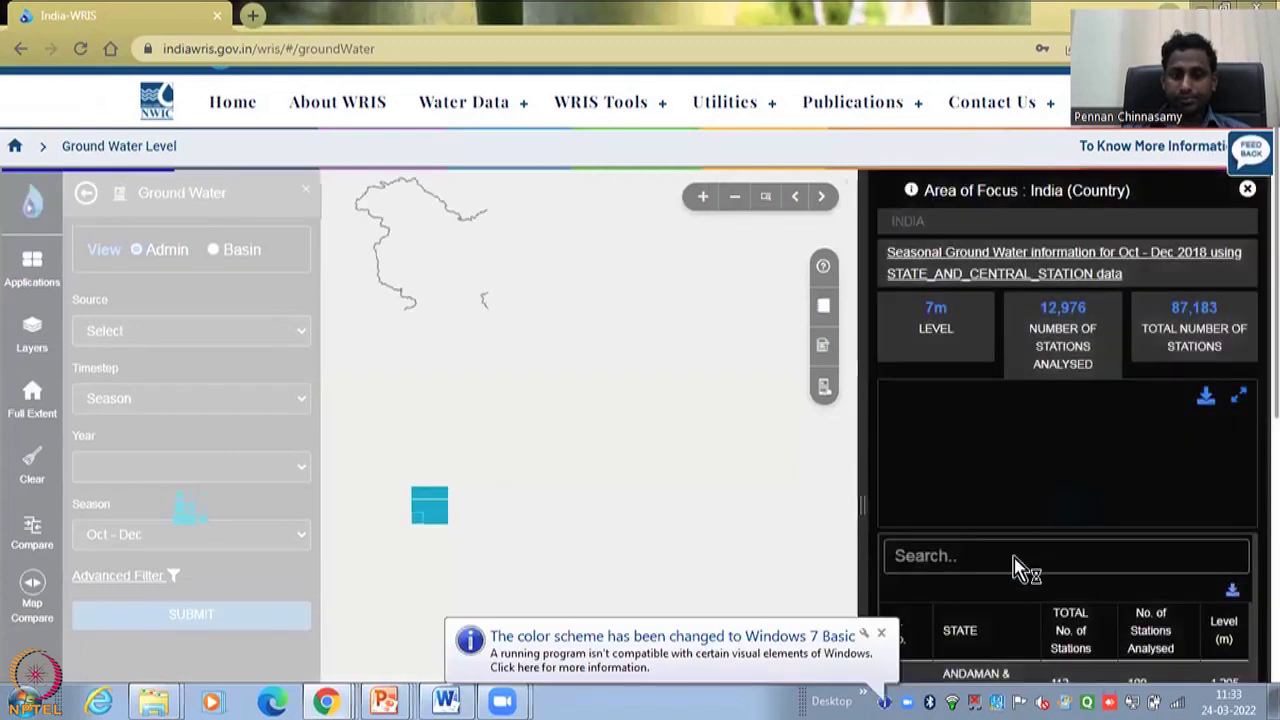
click(879, 636)
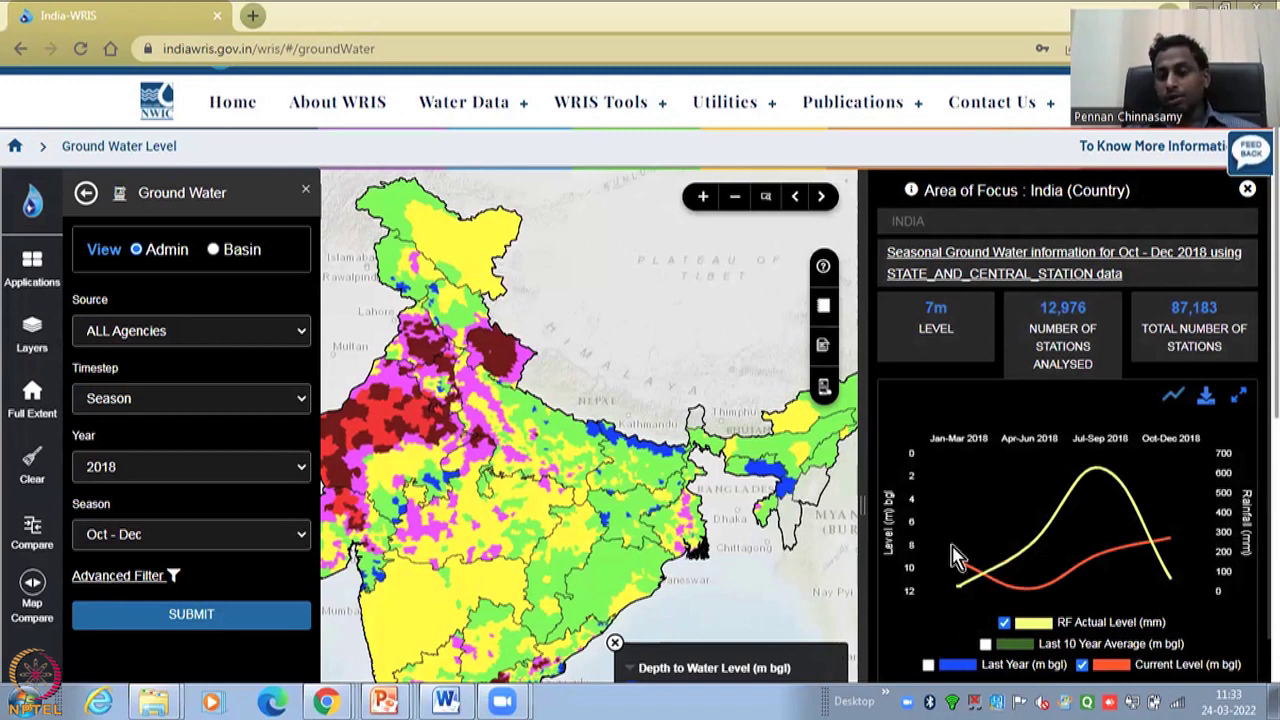
mouse_move(1168, 572)
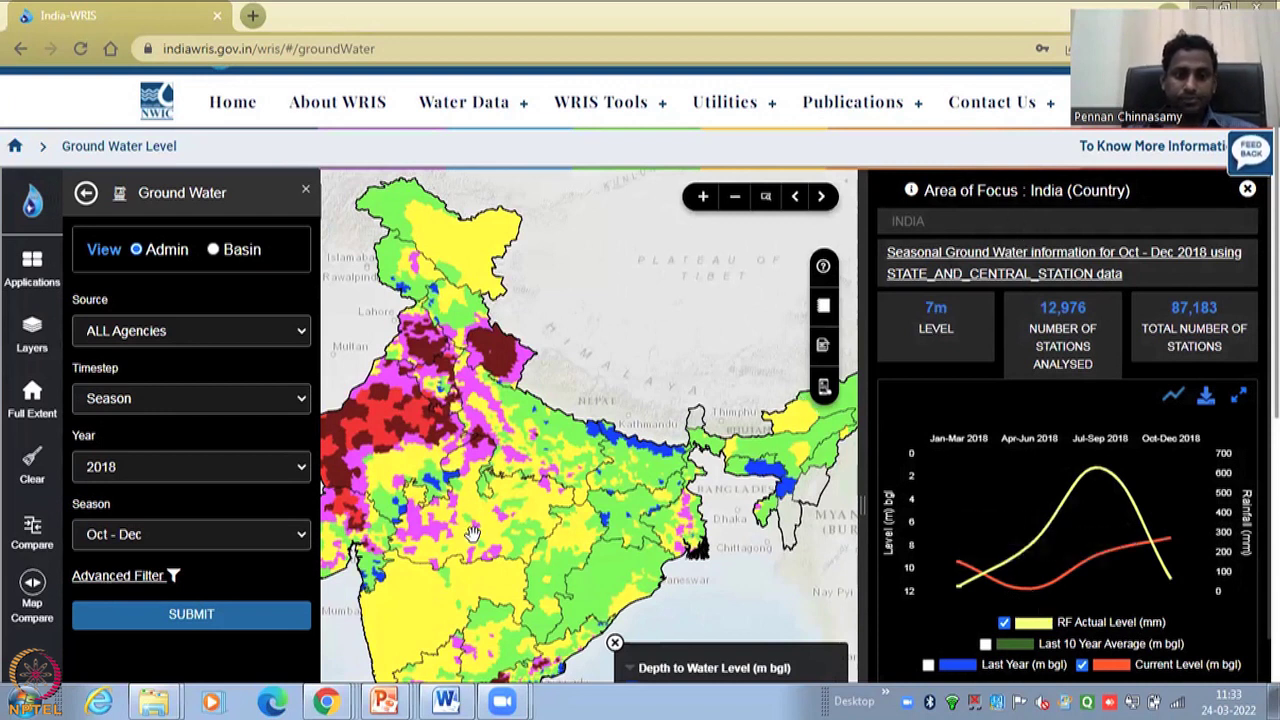
scroll(507, 400, down, 5)
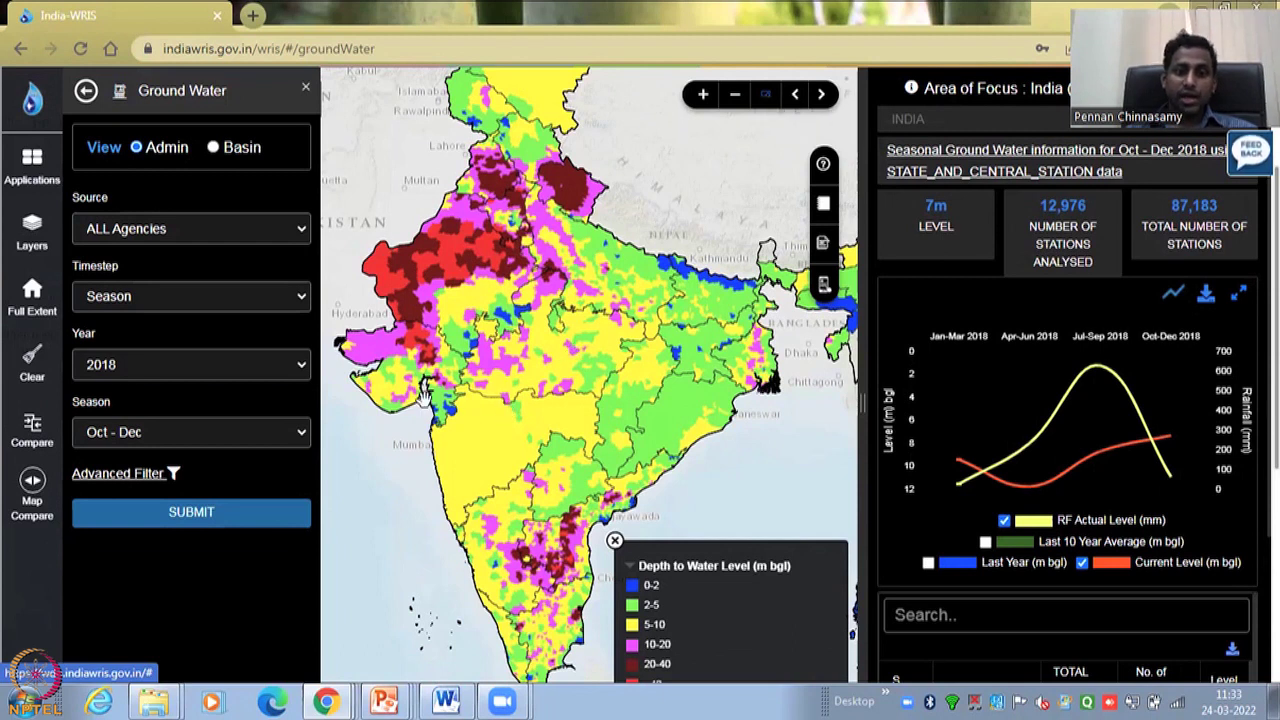
- Step the map through previous and full extents, then zoom in toward central India
click(796, 96)
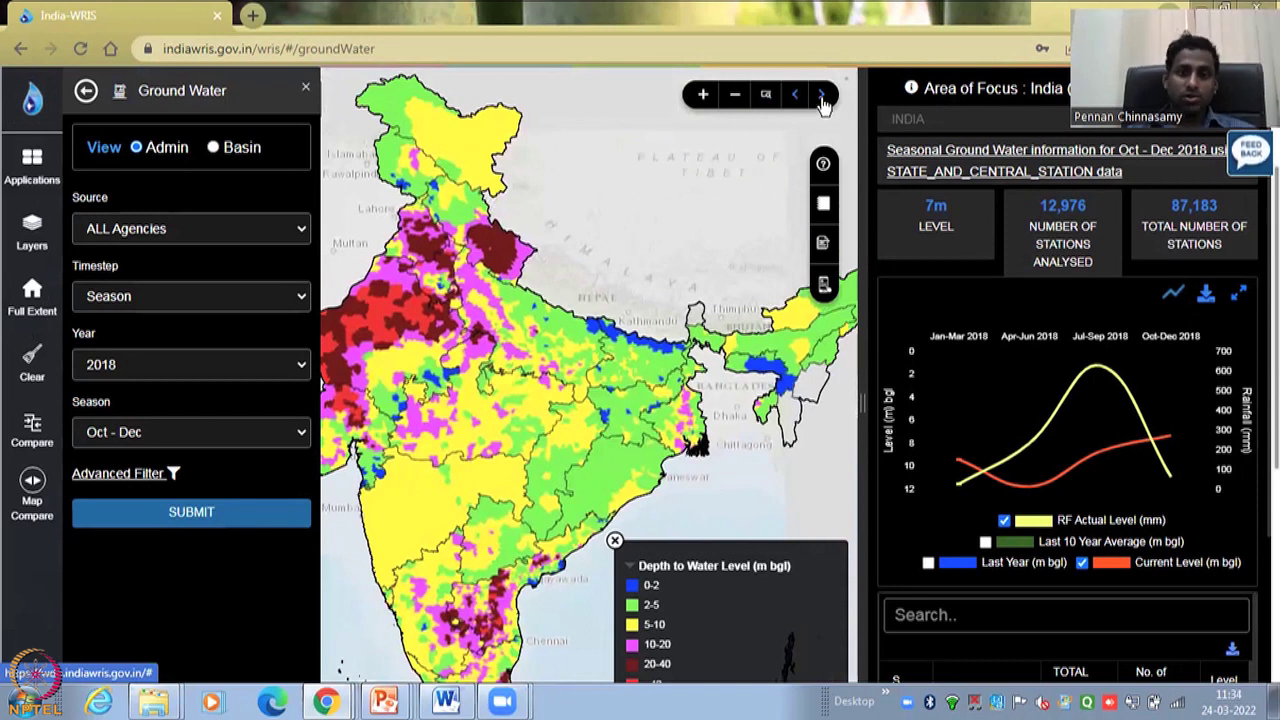
click(822, 100)
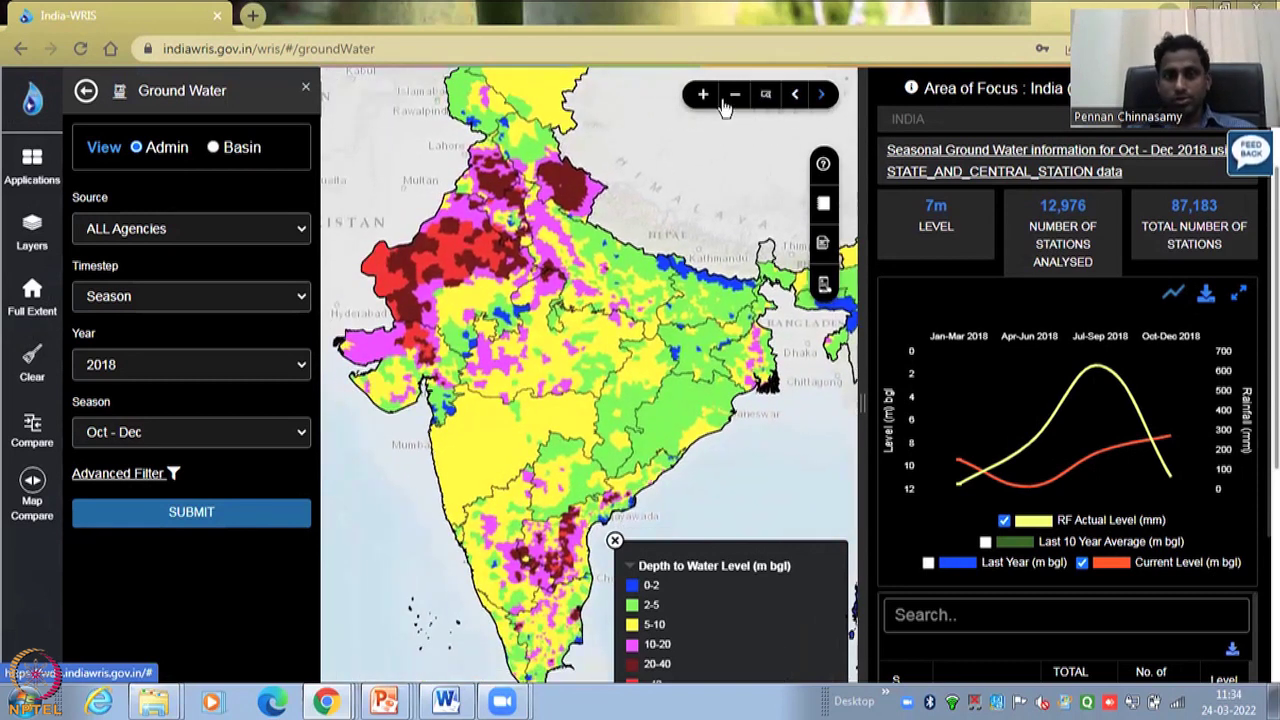
click(728, 100)
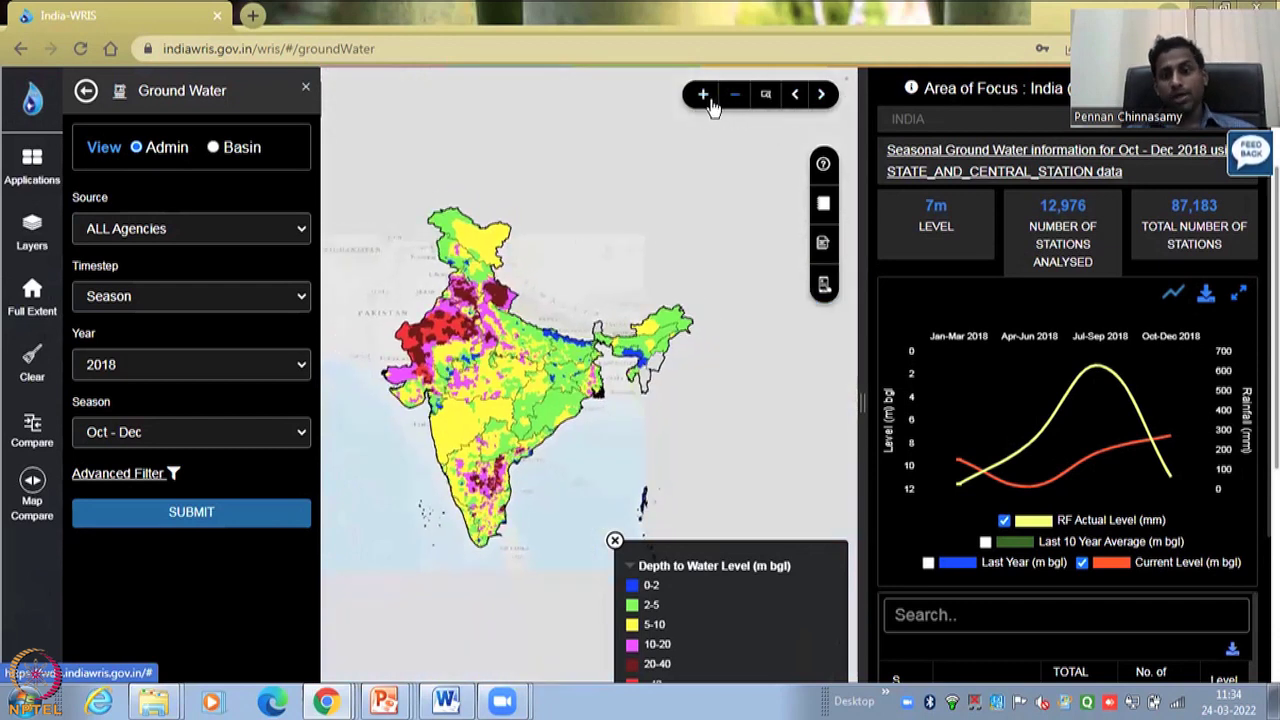
click(706, 100)
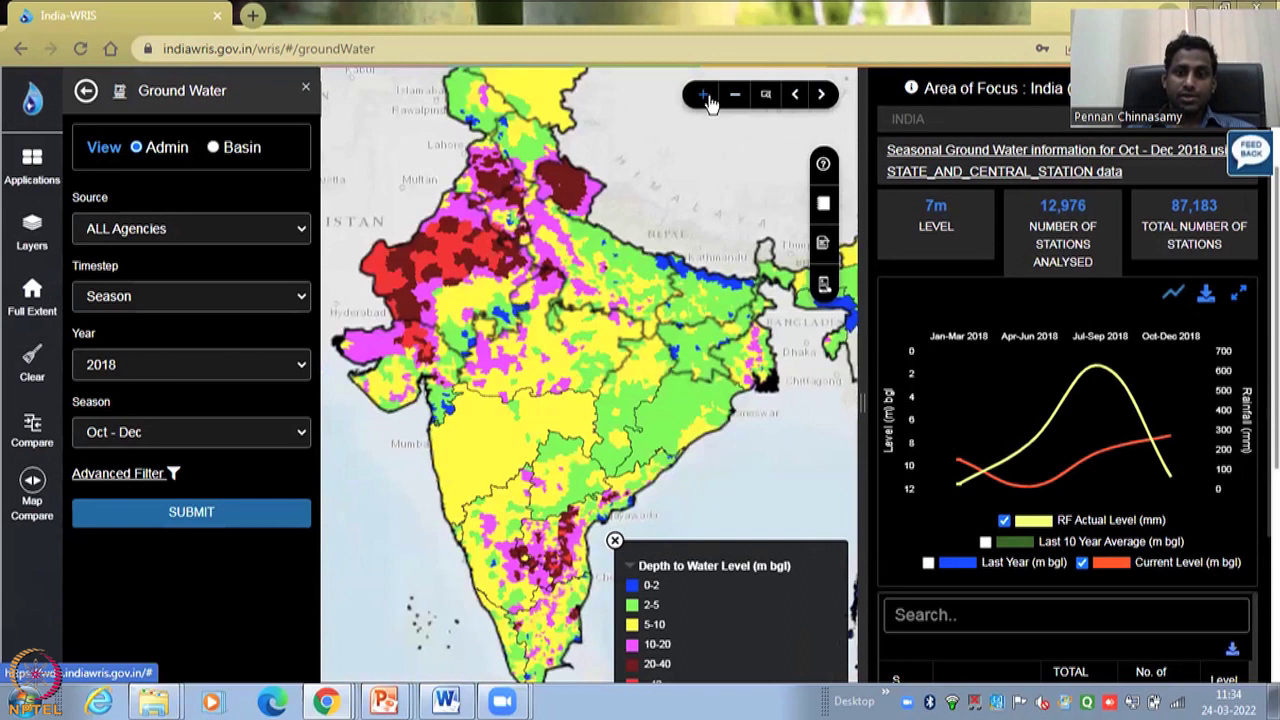
click(706, 100)
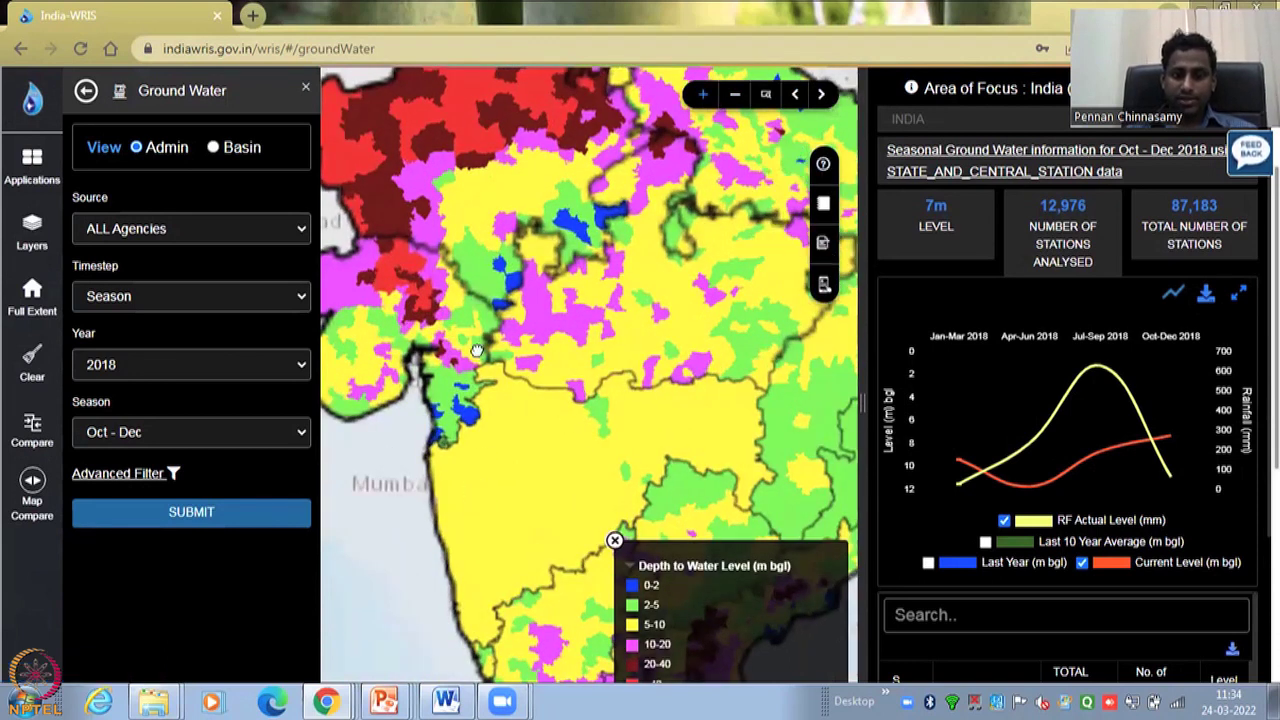
- Box-zoom into western India, then scroll-zoom out until the Mumbai coastline is visible
drag(472, 388, 730, 457)
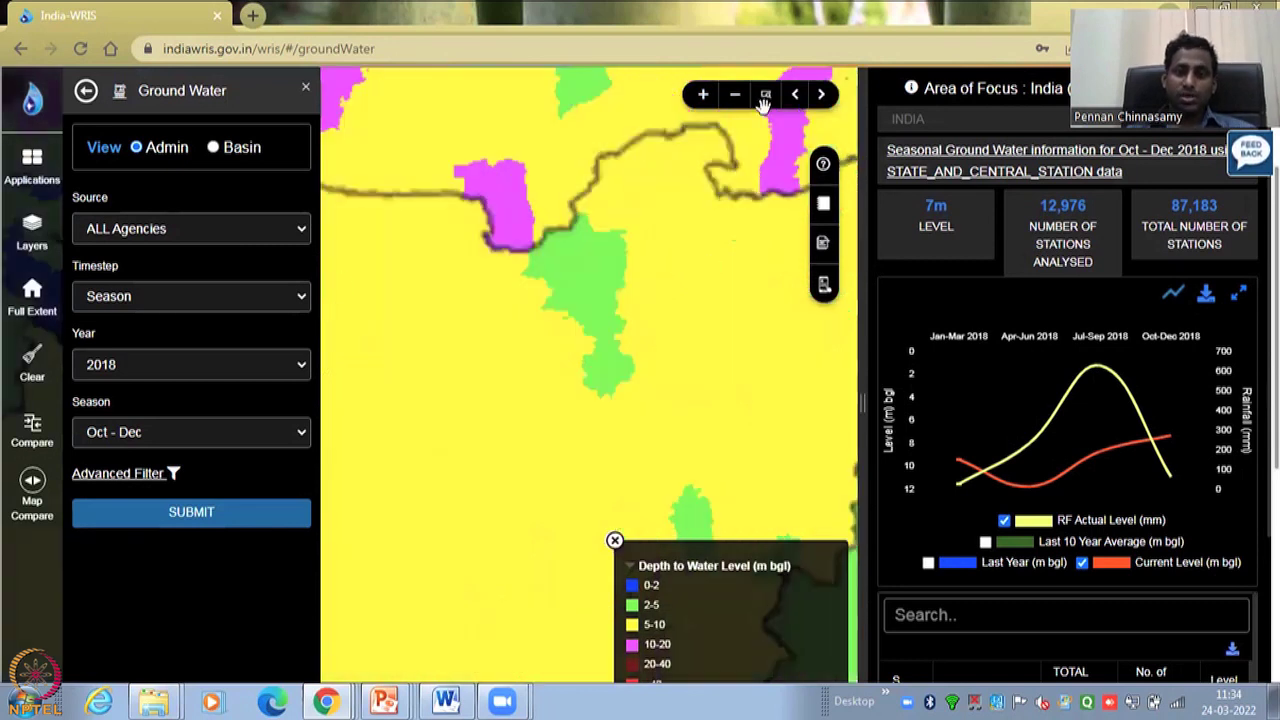
click(665, 277)
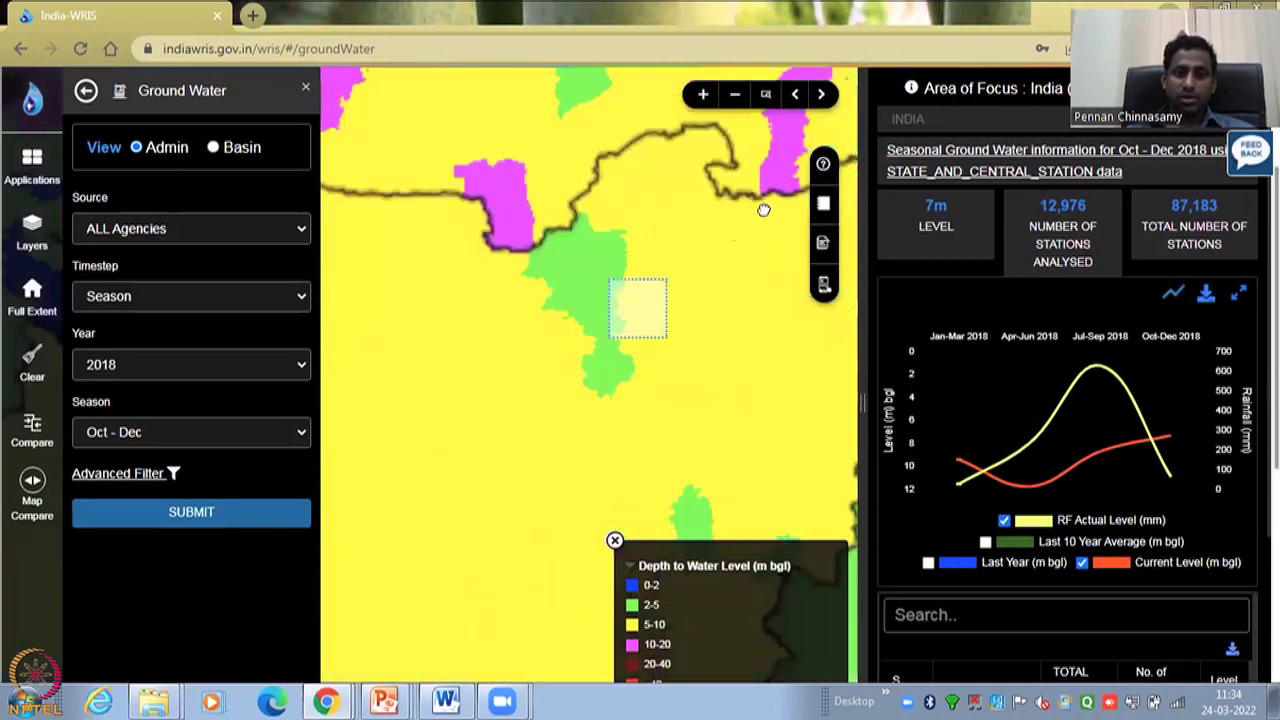
drag(763, 210, 762, 105)
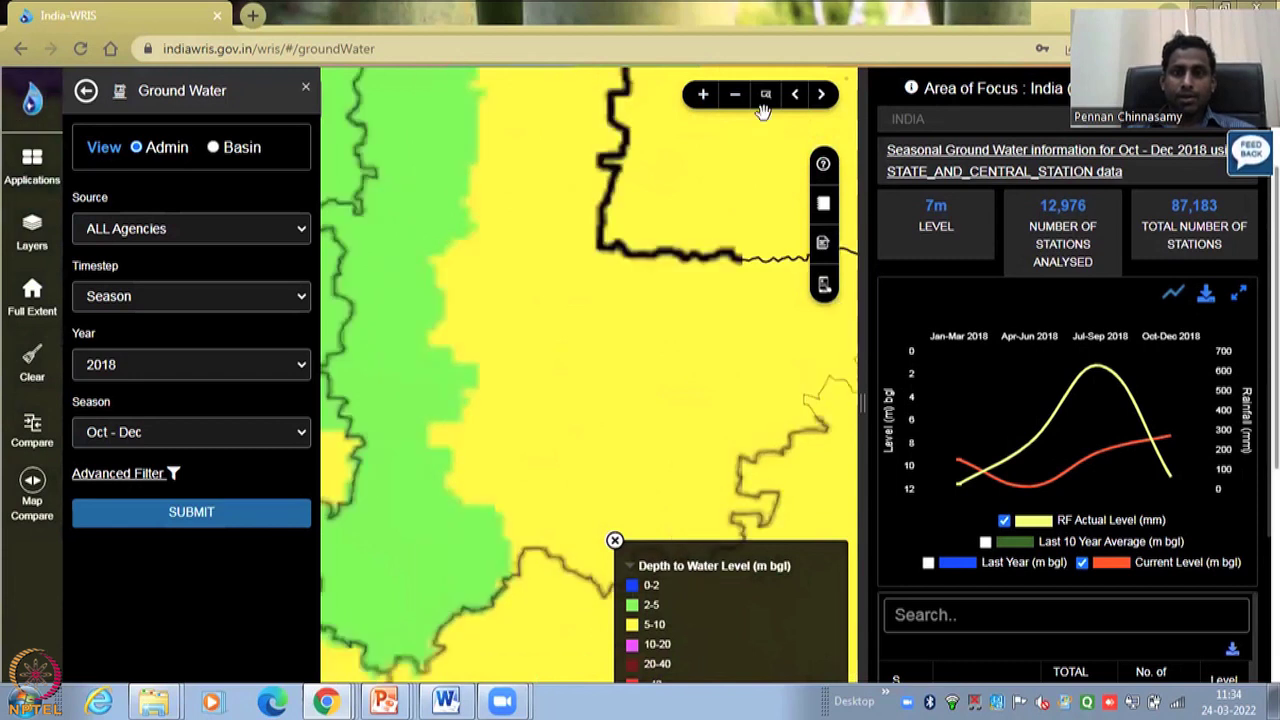
click(796, 96)
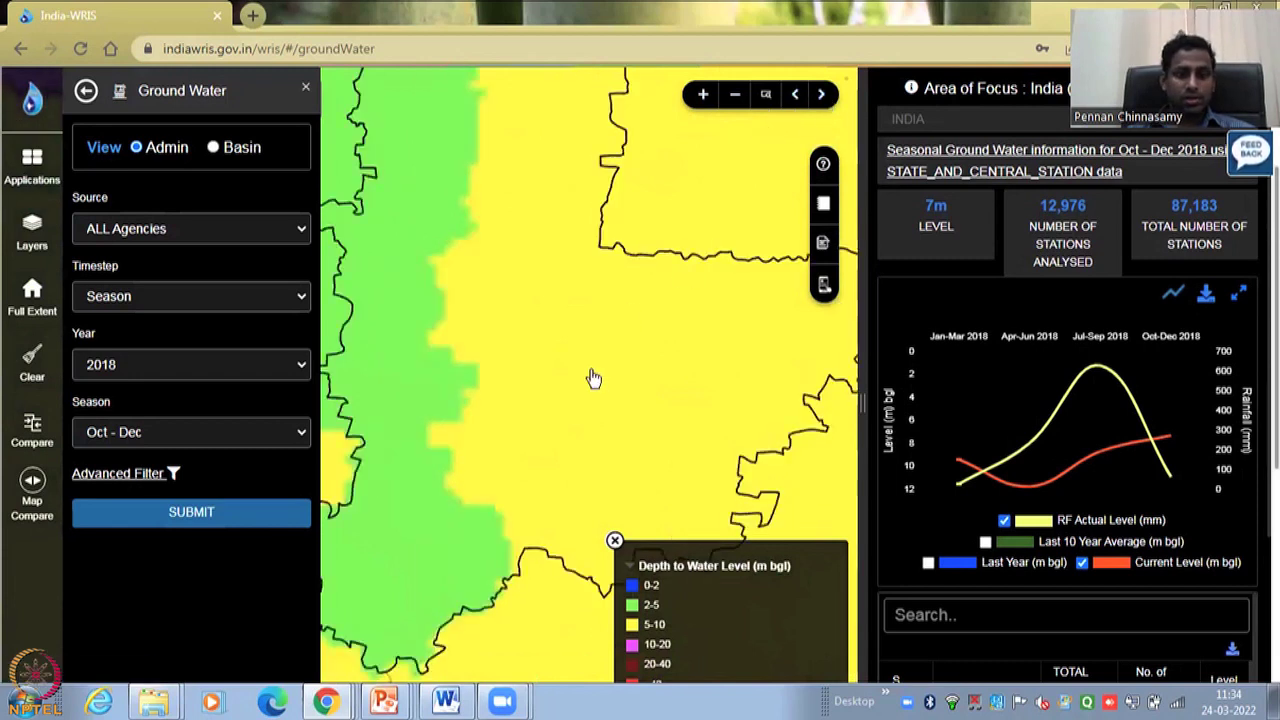
scroll(590, 369, down, 1)
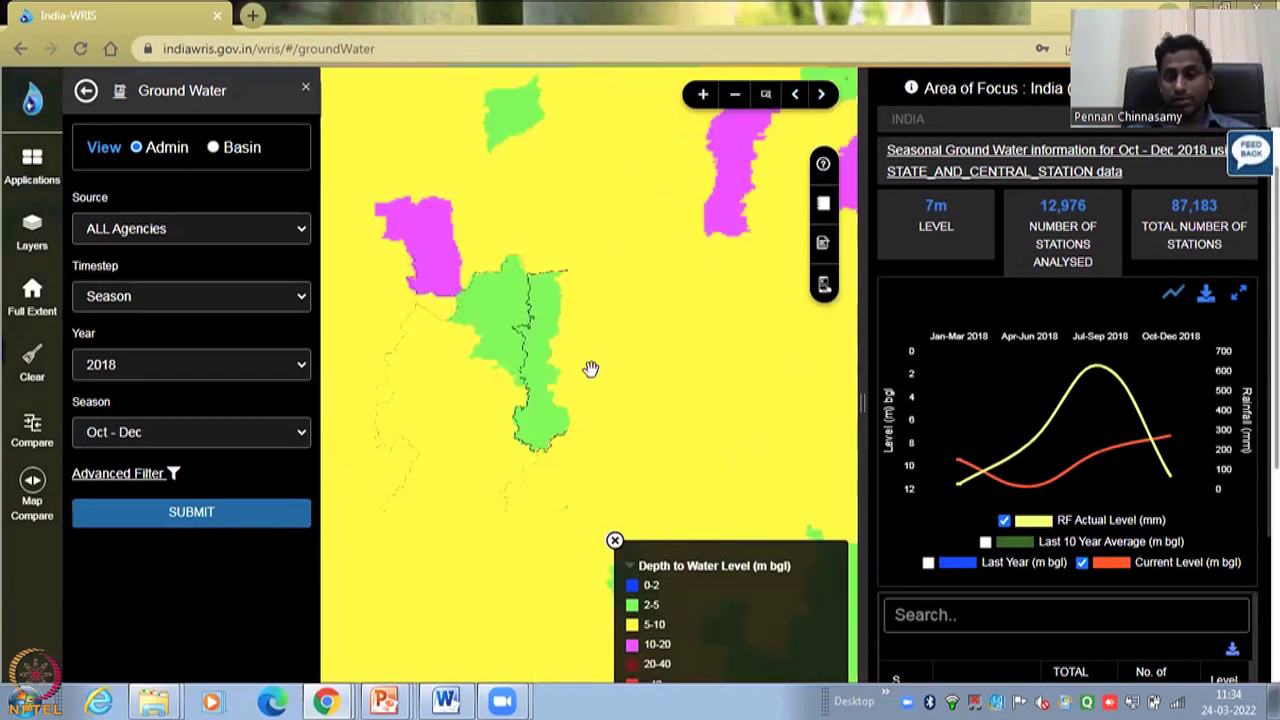
scroll(590, 369, down, 1)
scroll(590, 369, down, 1)
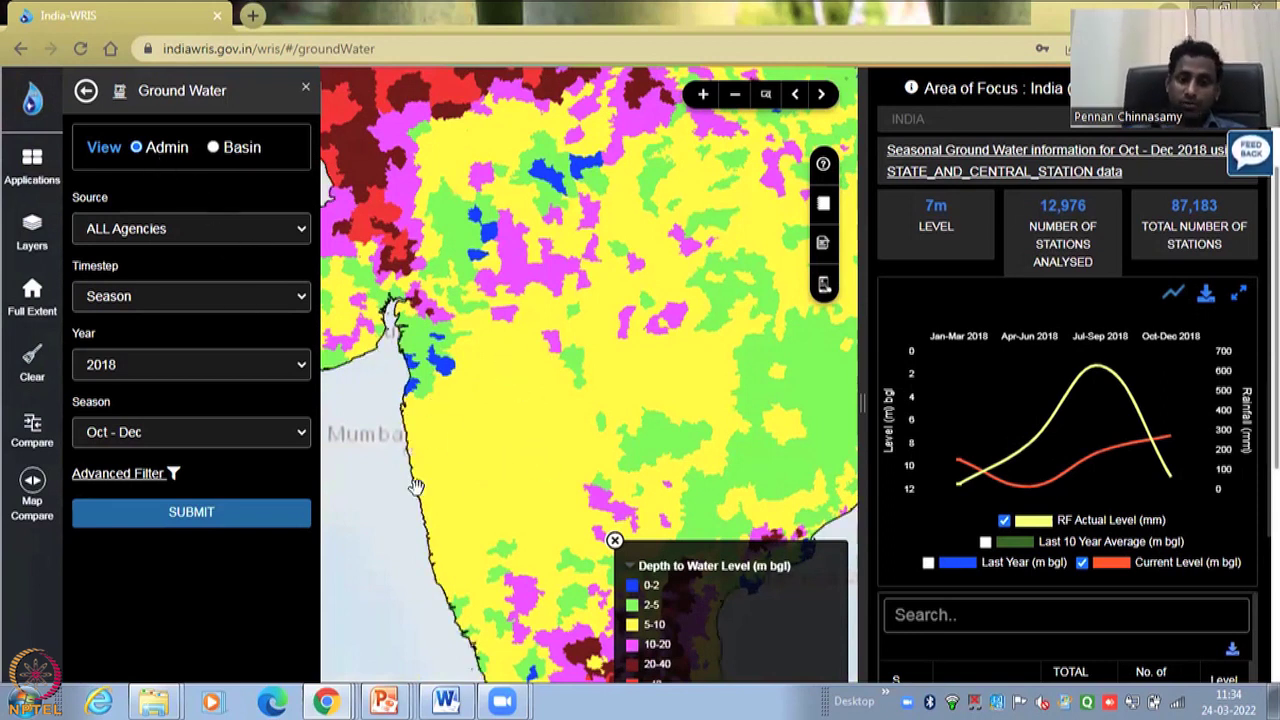
- Set the data source to CGWB and the timestep to Monthly
click(145, 230)
key(Escape)
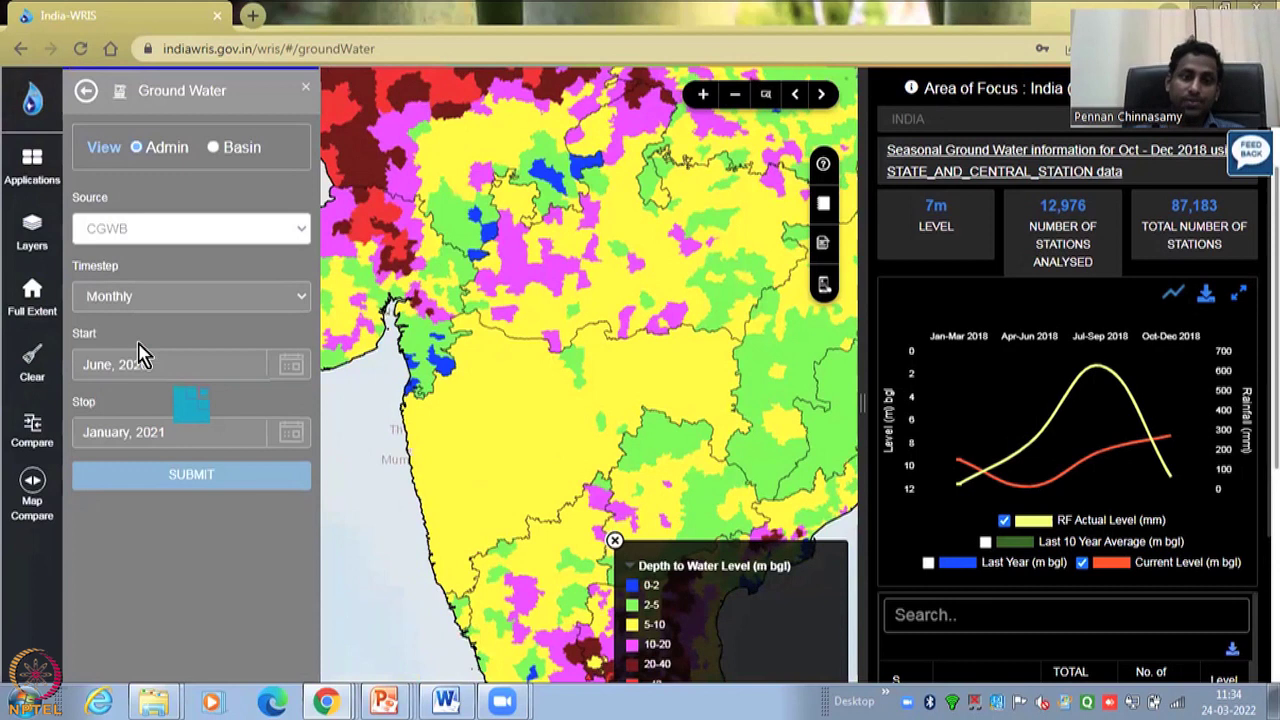
click(190, 307)
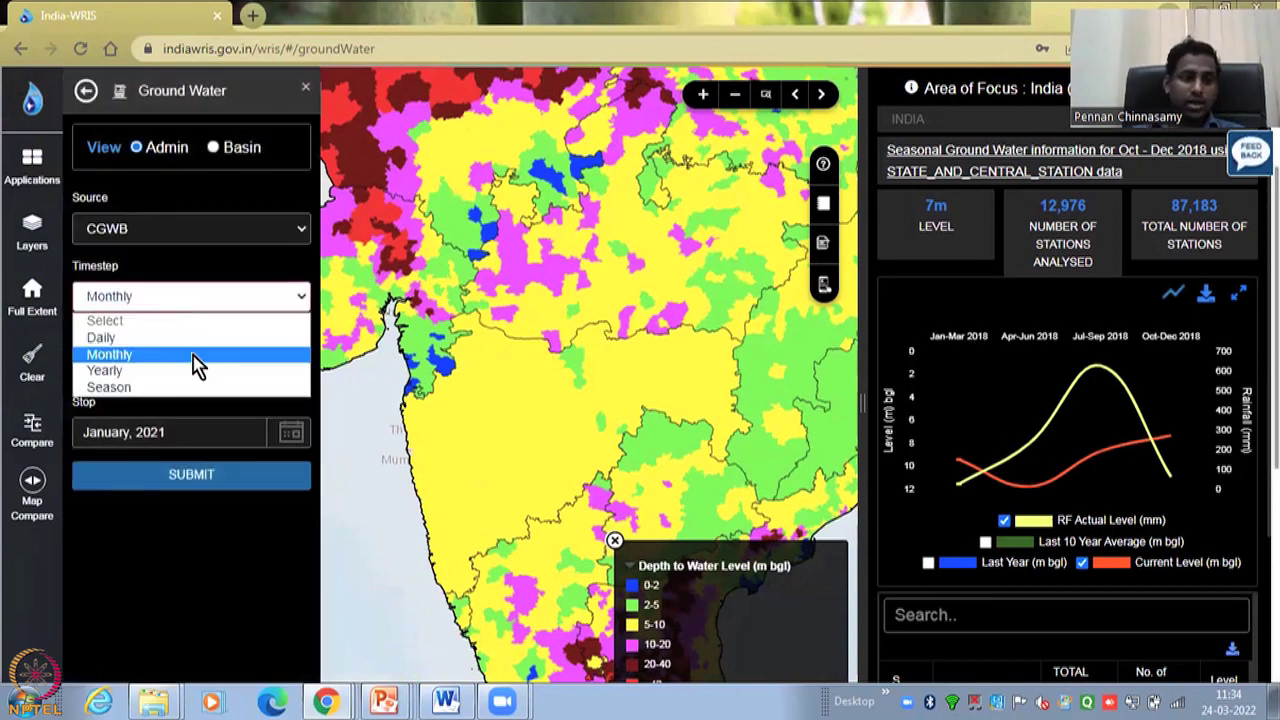
click(256, 410)
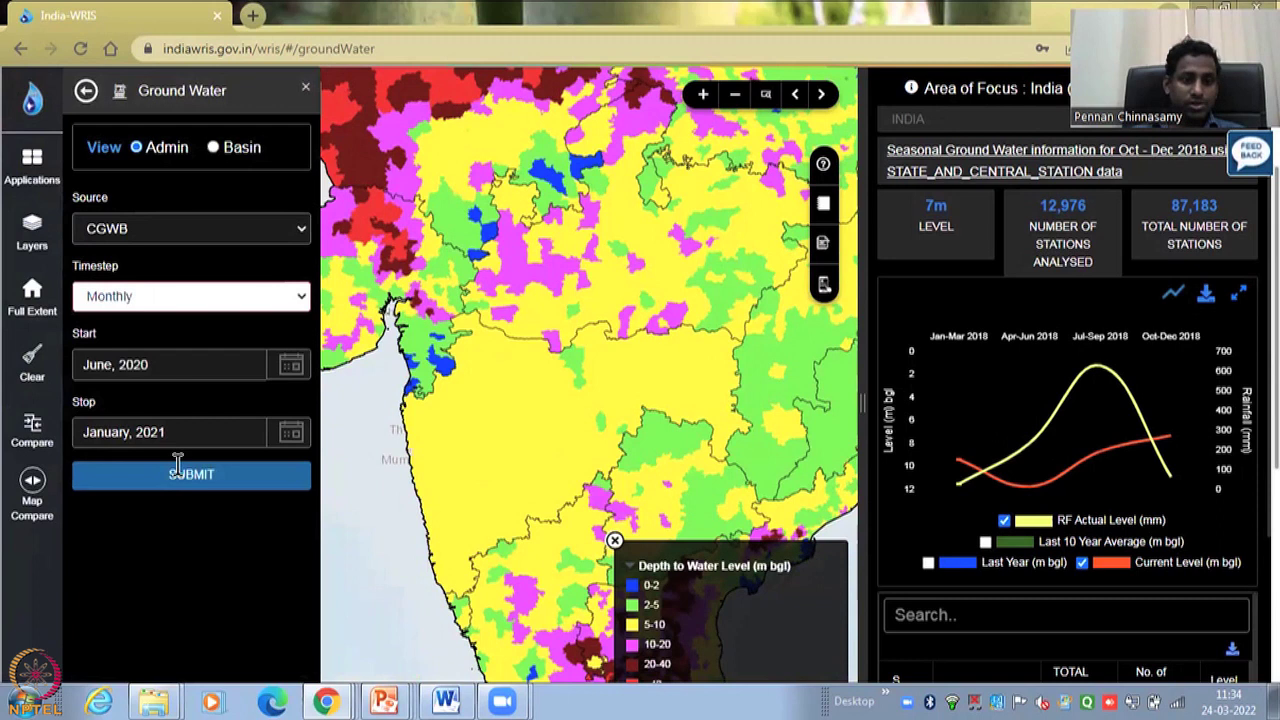
- Set the start month to January 2012, keeping the stop at January 2021
click(288, 373)
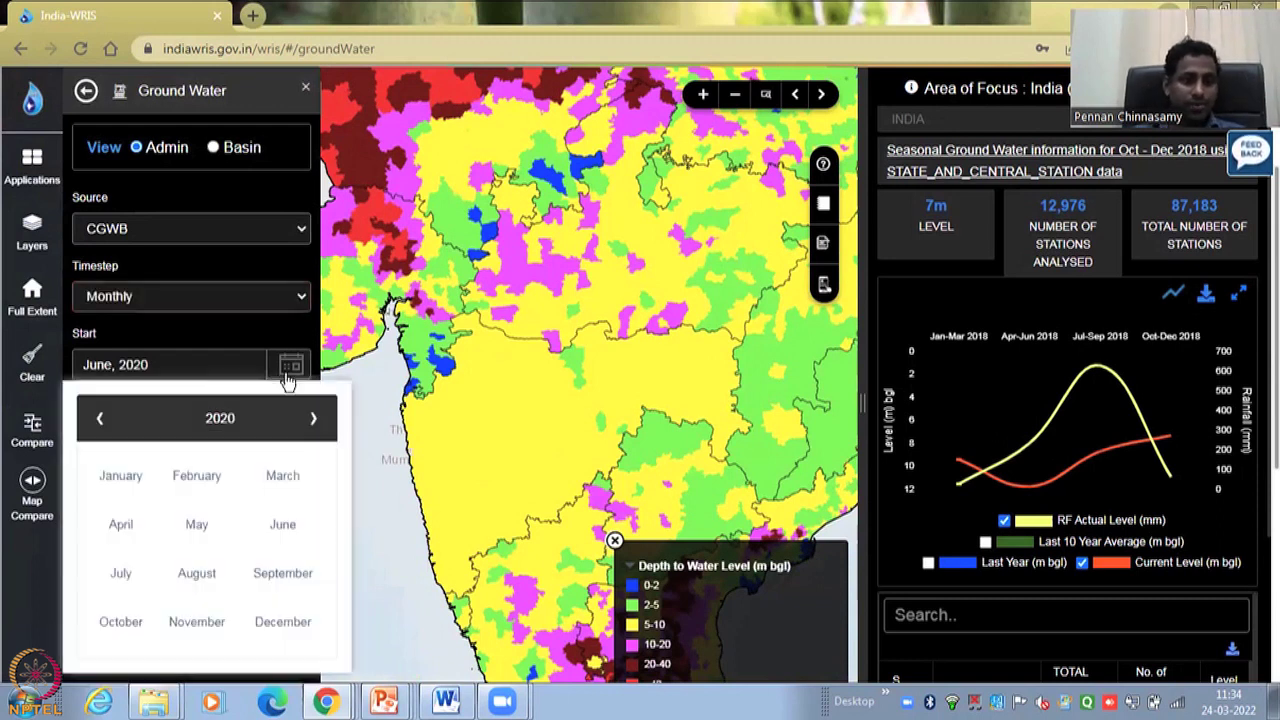
click(211, 432)
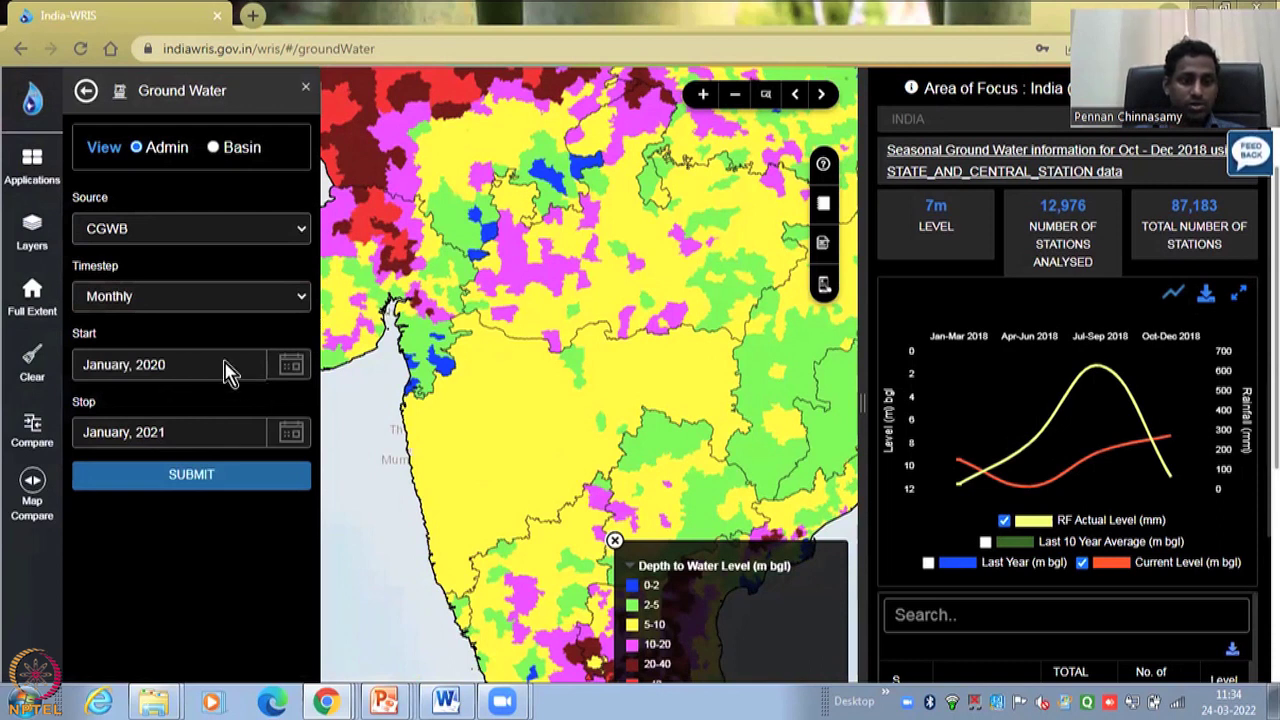
click(128, 431)
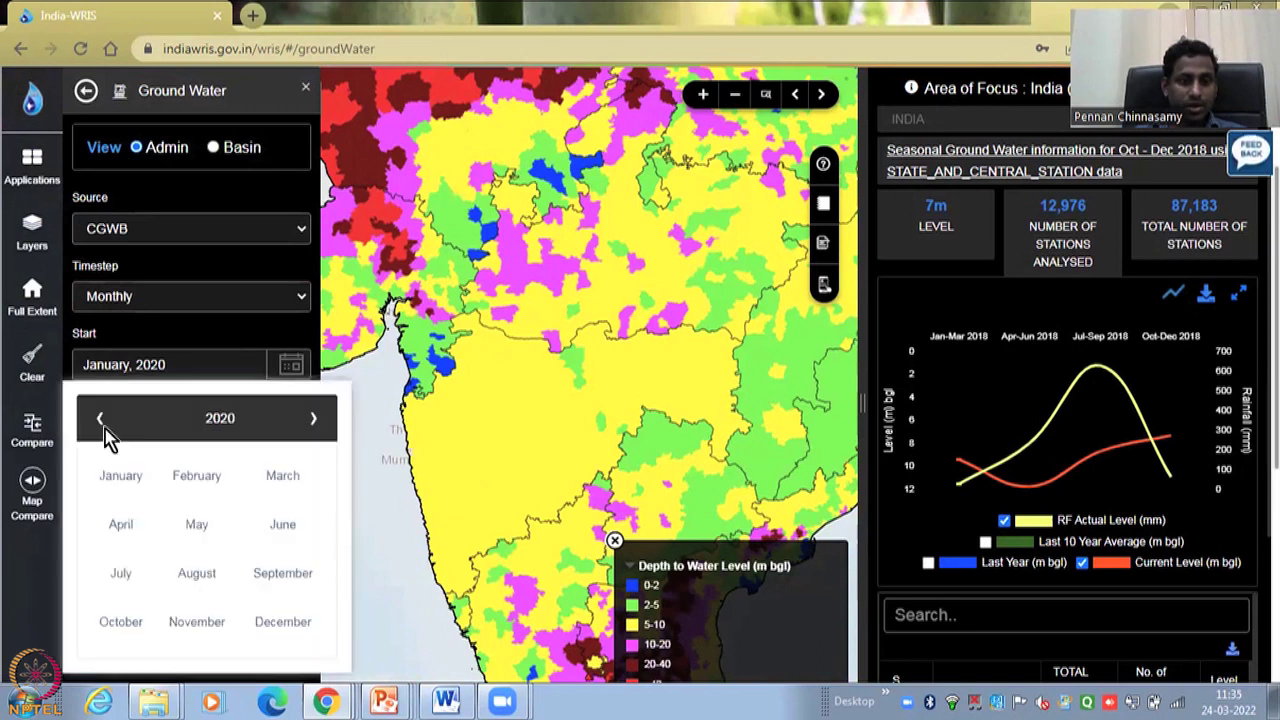
click(220, 420)
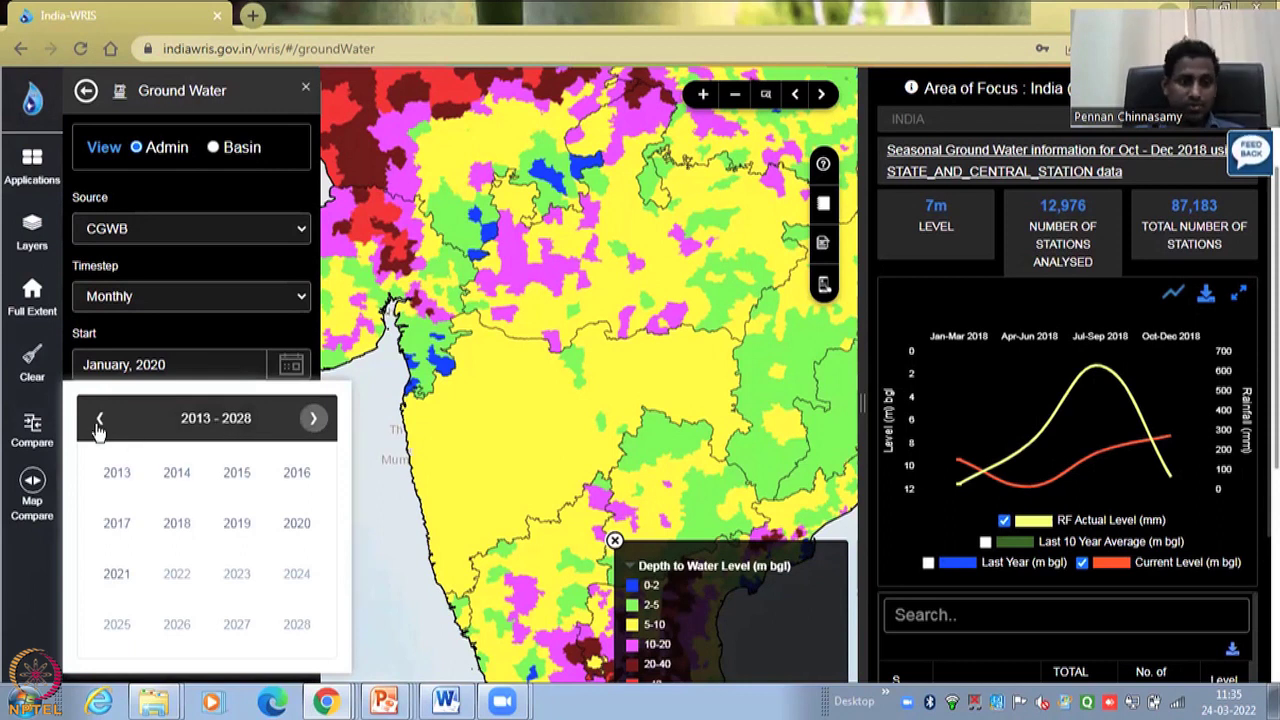
scroll(240, 608, up, 1)
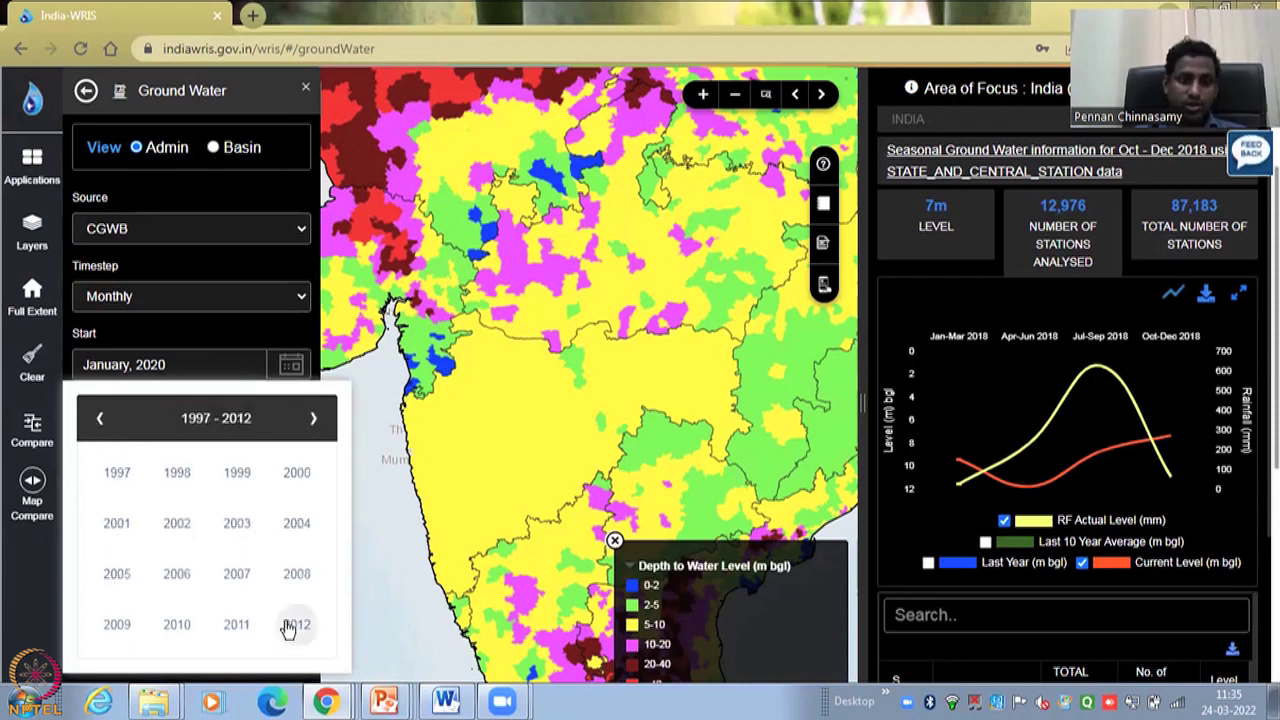
click(290, 626)
click(128, 481)
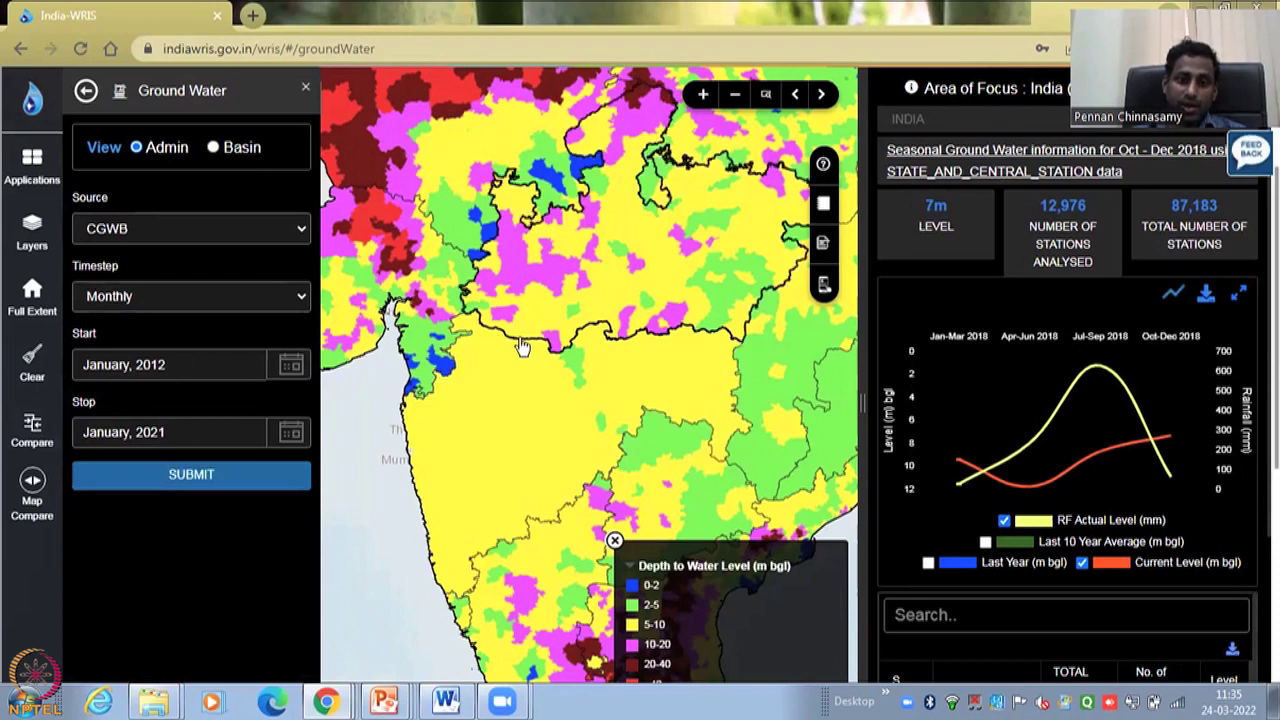
- Submit the monthly CGWB query for January 2012 to January 2021
click(467, 452)
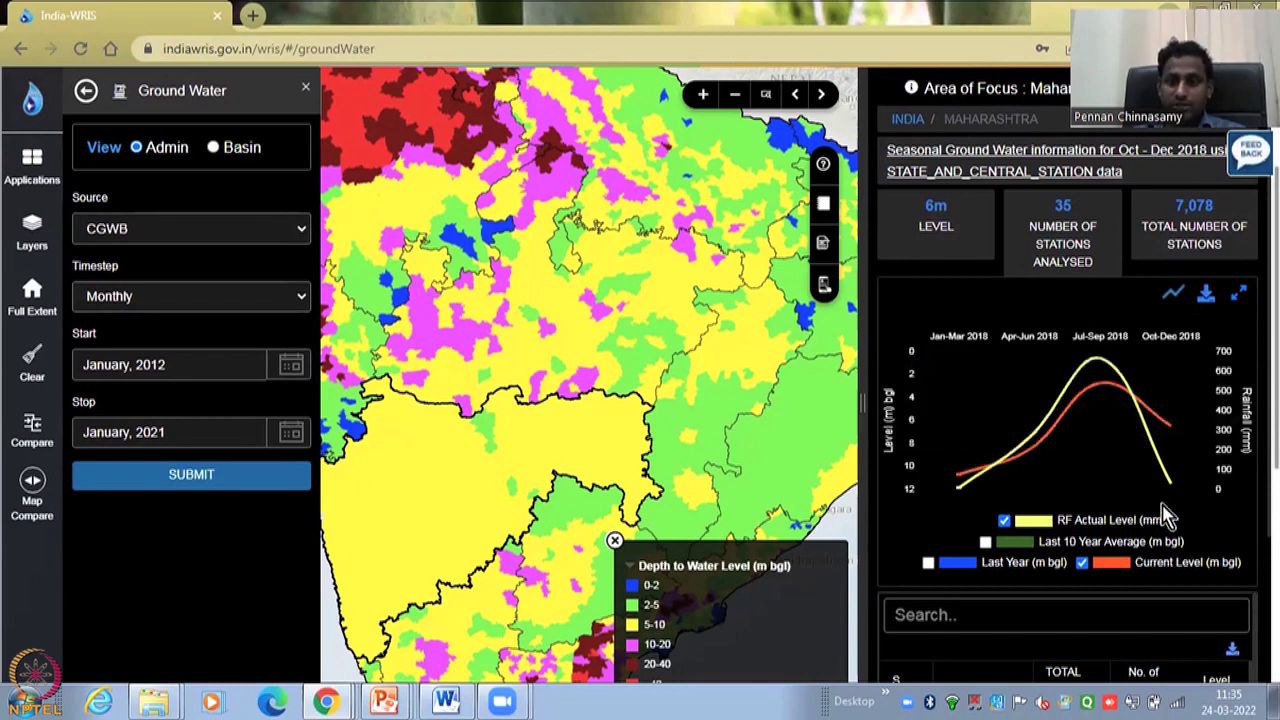
click(1004, 520)
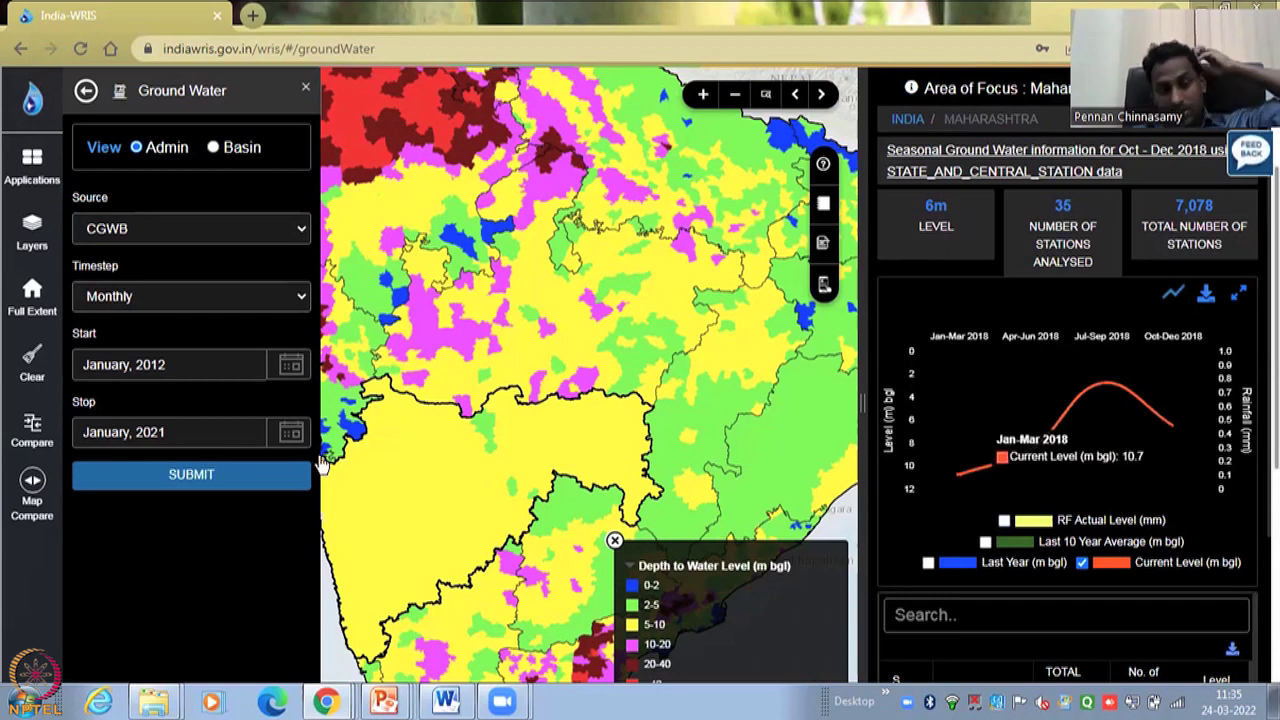
click(212, 494)
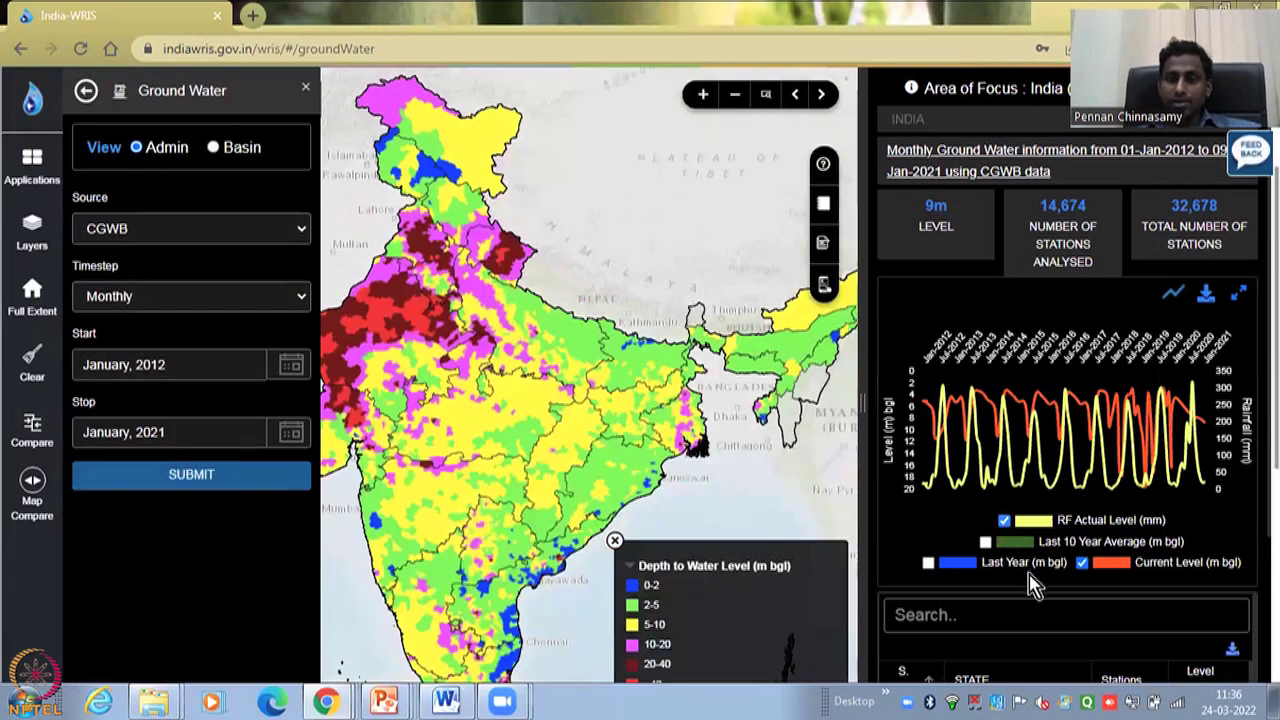
- Uncheck RF Actual Level (mm) in the India chart legend
click(1004, 520)
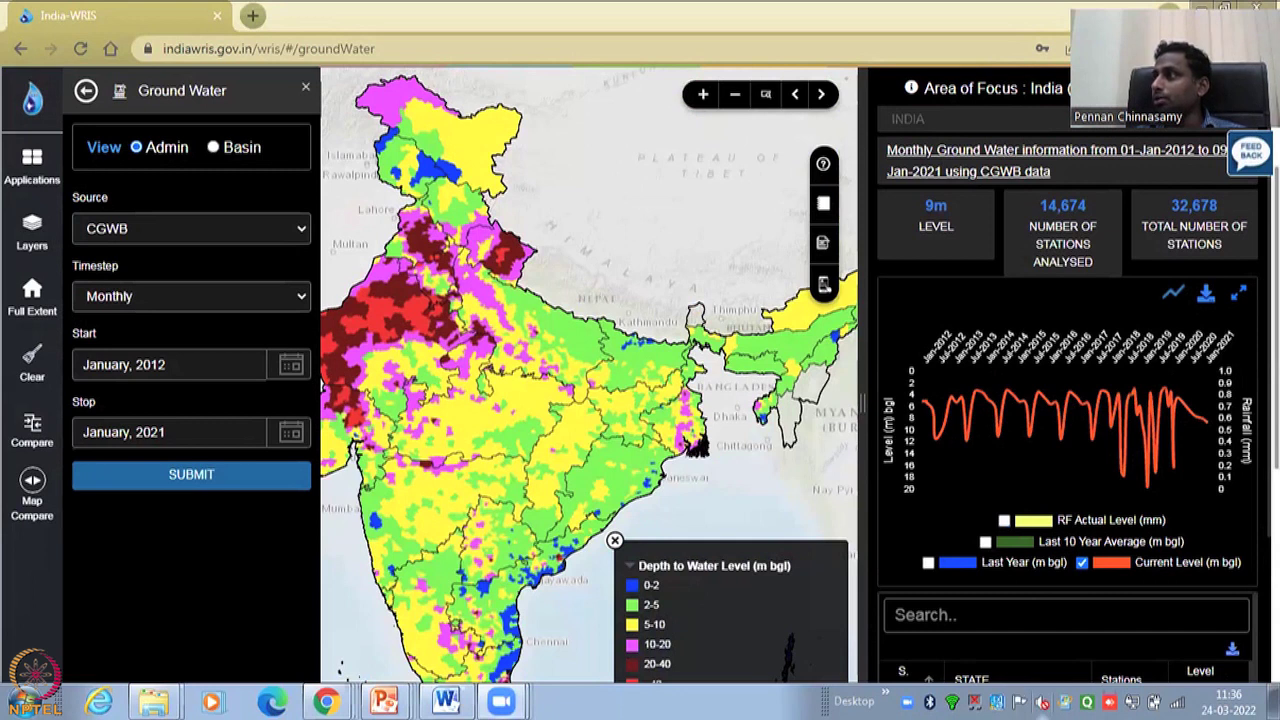
drag(536, 199, 798, 206)
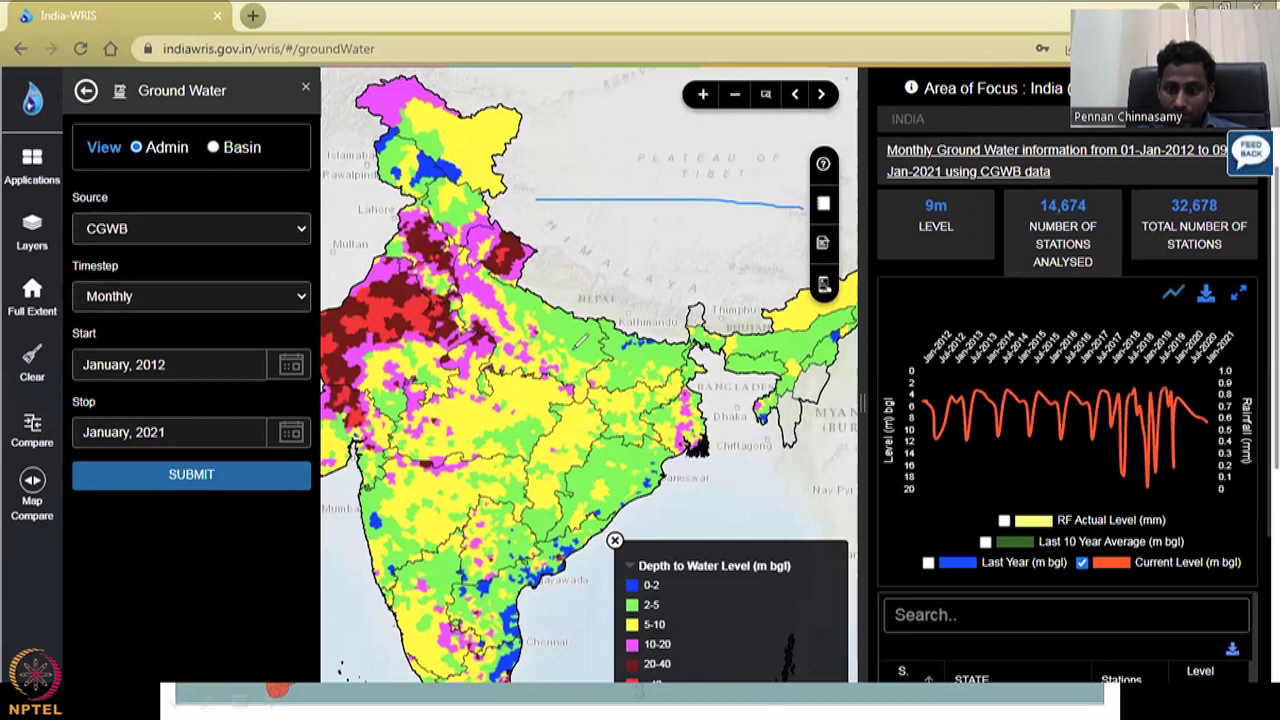
mouse_move(565, 200)
mouse_down()
mouse_move(565, 272)
mouse_move(628, 288)
mouse_move(668, 232)
mouse_move(668, 200)
mouse_up()
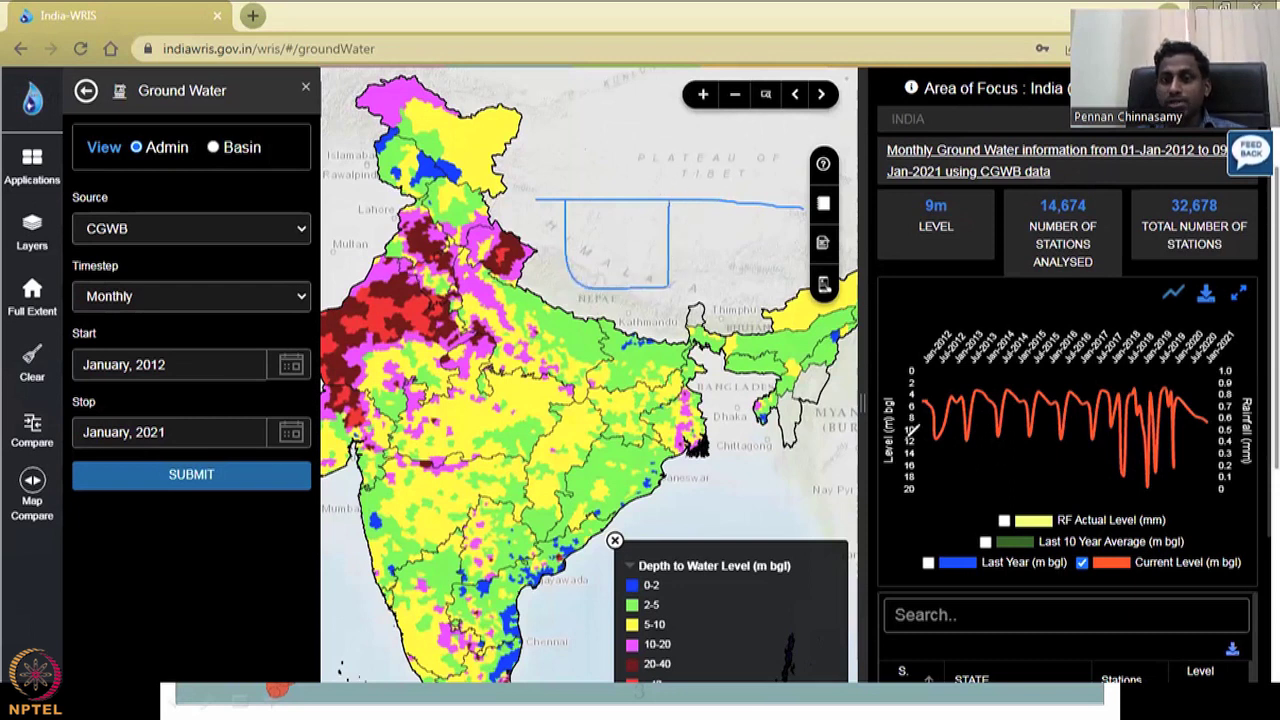
mouse_move(576, 205)
mouse_down()
mouse_move(578, 240)
mouse_move(594, 212)
mouse_move(608, 214)
mouse_move(617, 245)
mouse_move(636, 224)
mouse_move(645, 252)
mouse_move(648, 240)
mouse_move(700, 232)
mouse_move(755, 248)
mouse_up()
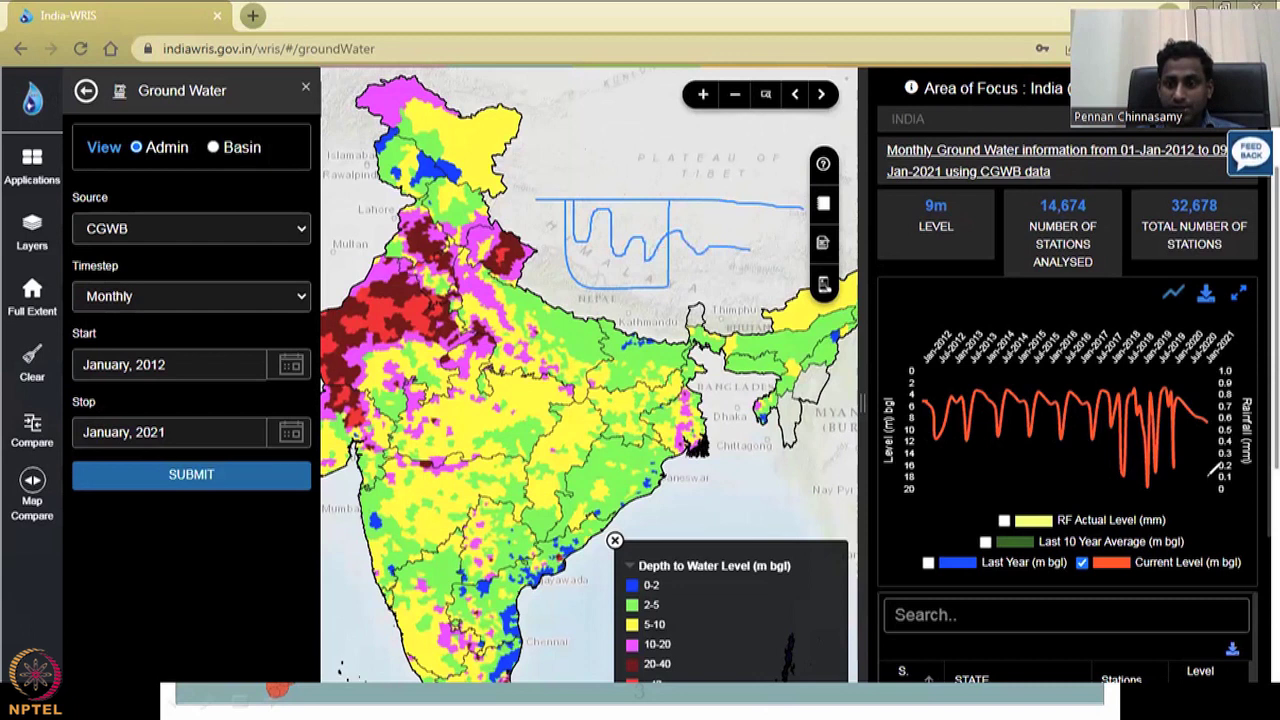
mouse_move(1088, 482)
mouse_down()
mouse_move(1150, 510)
mouse_move(1088, 458)
mouse_up()
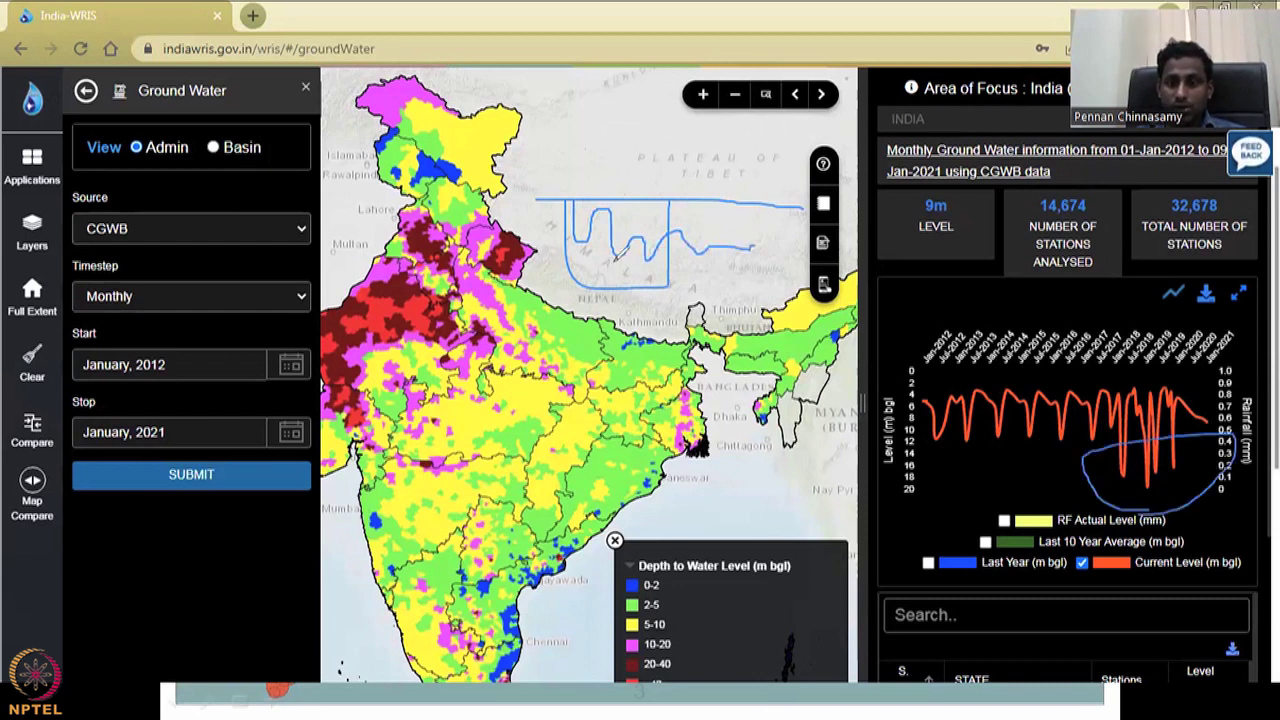
drag(645, 240, 652, 222)
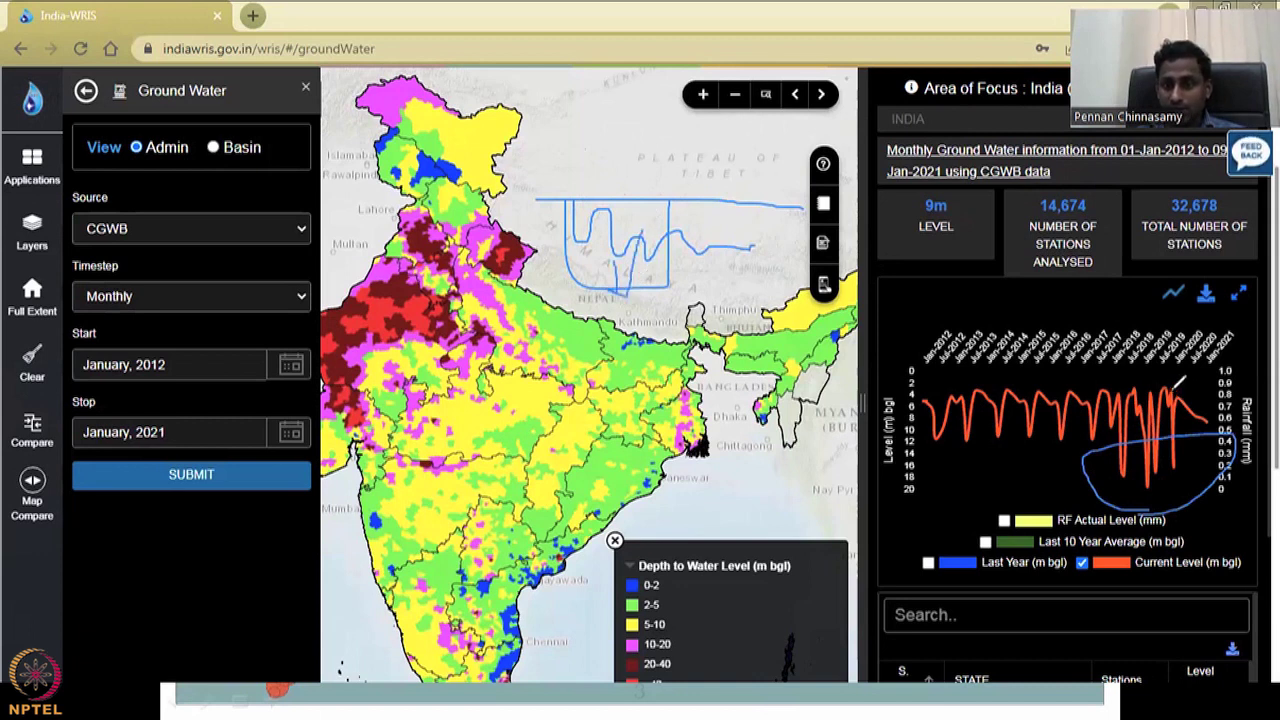
drag(1000, 385, 1165, 390)
drag(1002, 392, 946, 381)
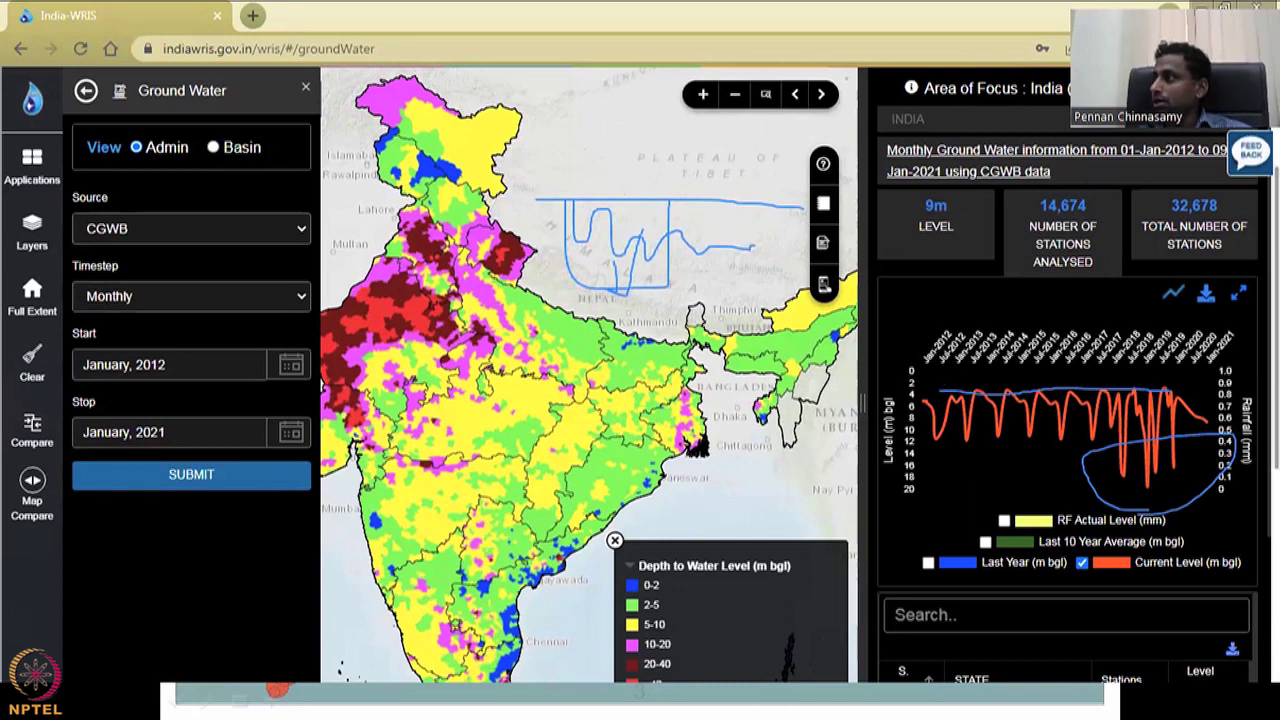
key(e)
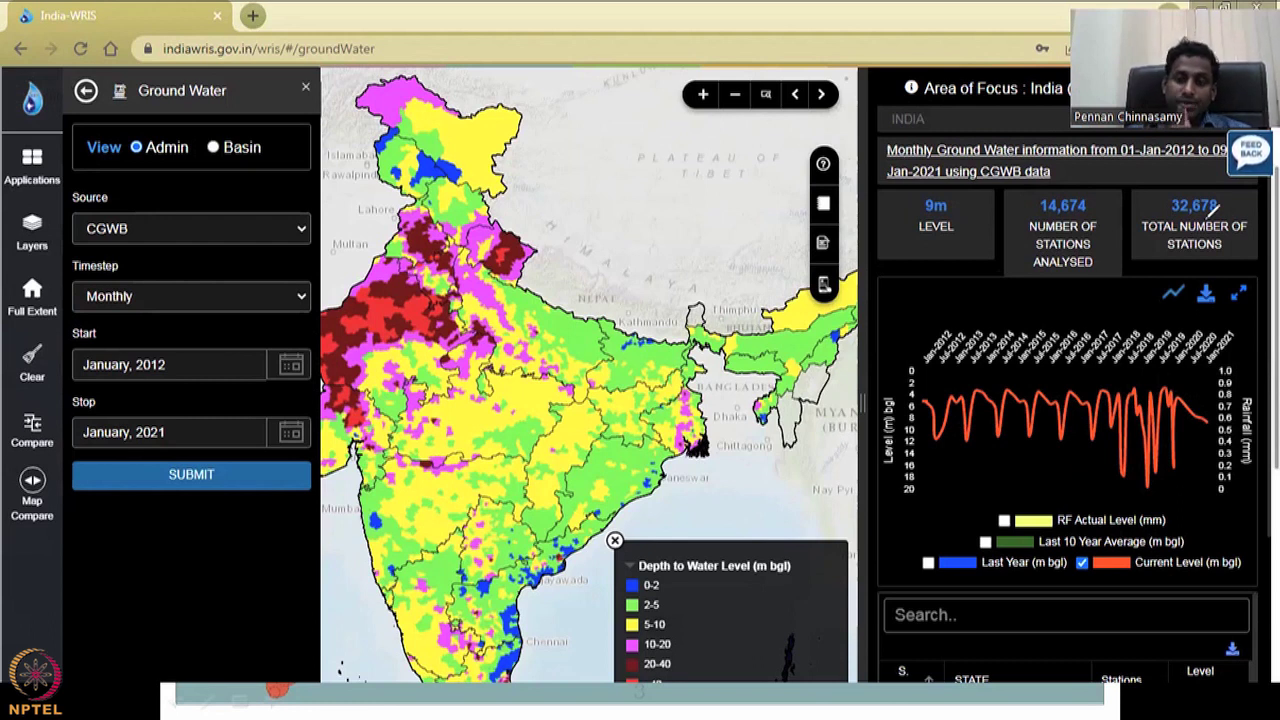
mouse_move(1052, 322)
mouse_down()
mouse_move(1037, 287)
mouse_move(1029, 201)
mouse_move(1080, 182)
mouse_move(1122, 237)
mouse_move(1100, 269)
mouse_move(1011, 314)
mouse_up()
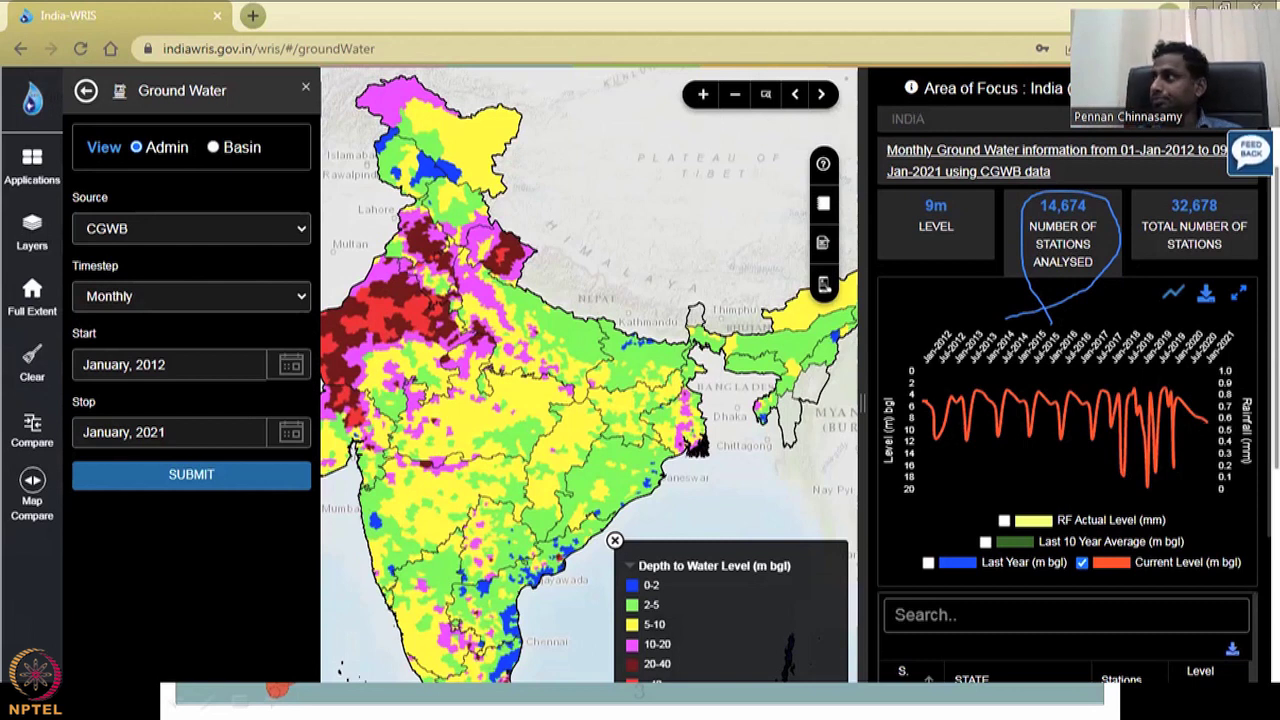
key(e)
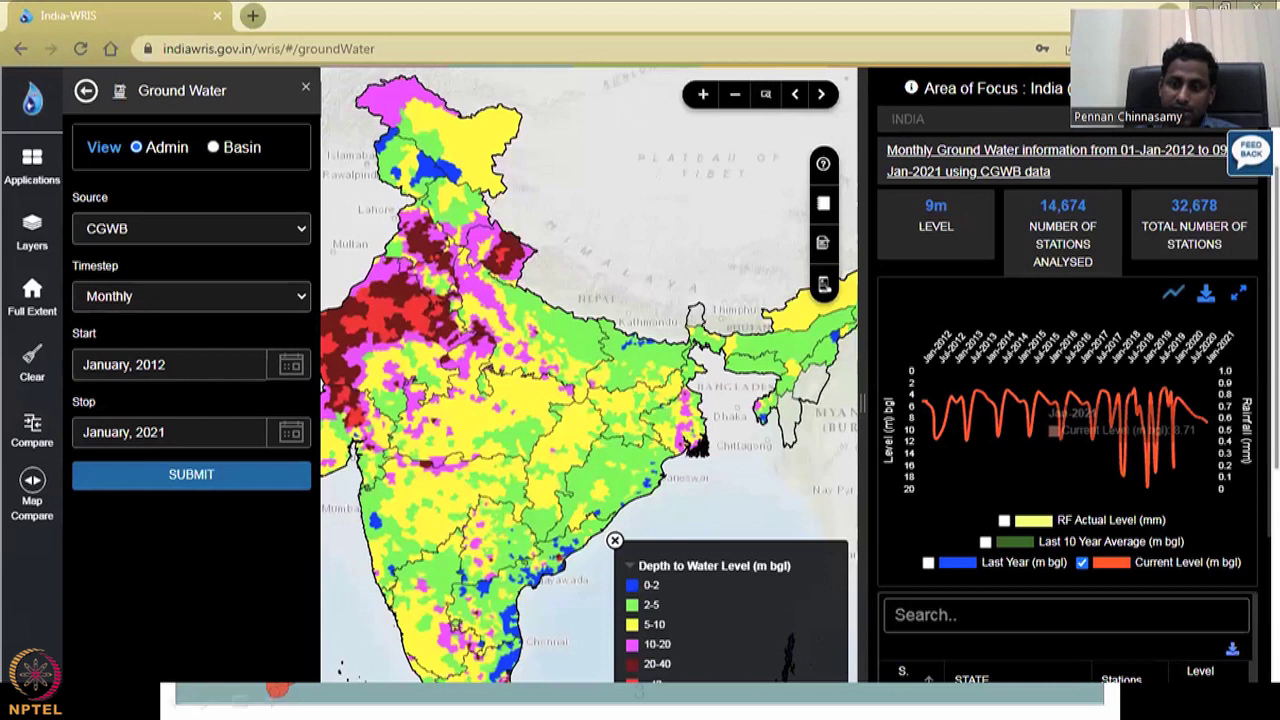
drag(1276, 468, 1270, 545)
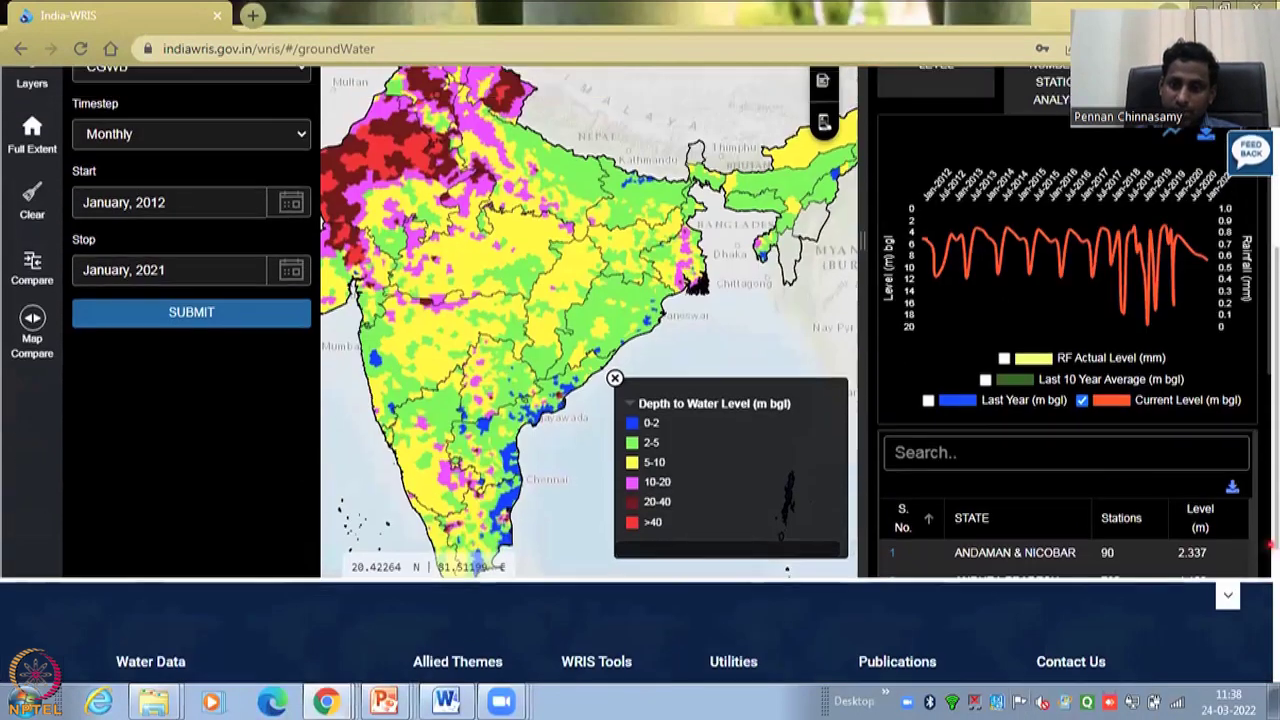
- Scroll down to the state table showing Andhra Pradesh's 780 stations at 4.183 m
scroll(1253, 272, up, 1)
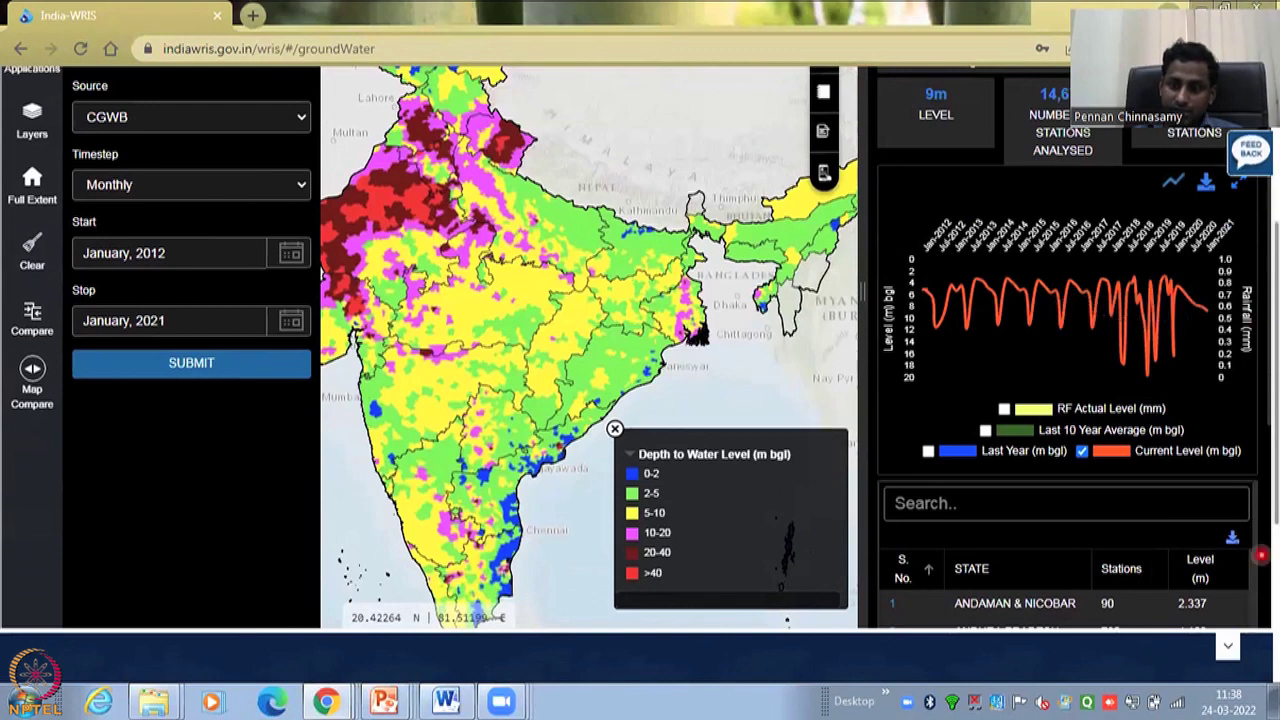
scroll(1253, 521, down, 1)
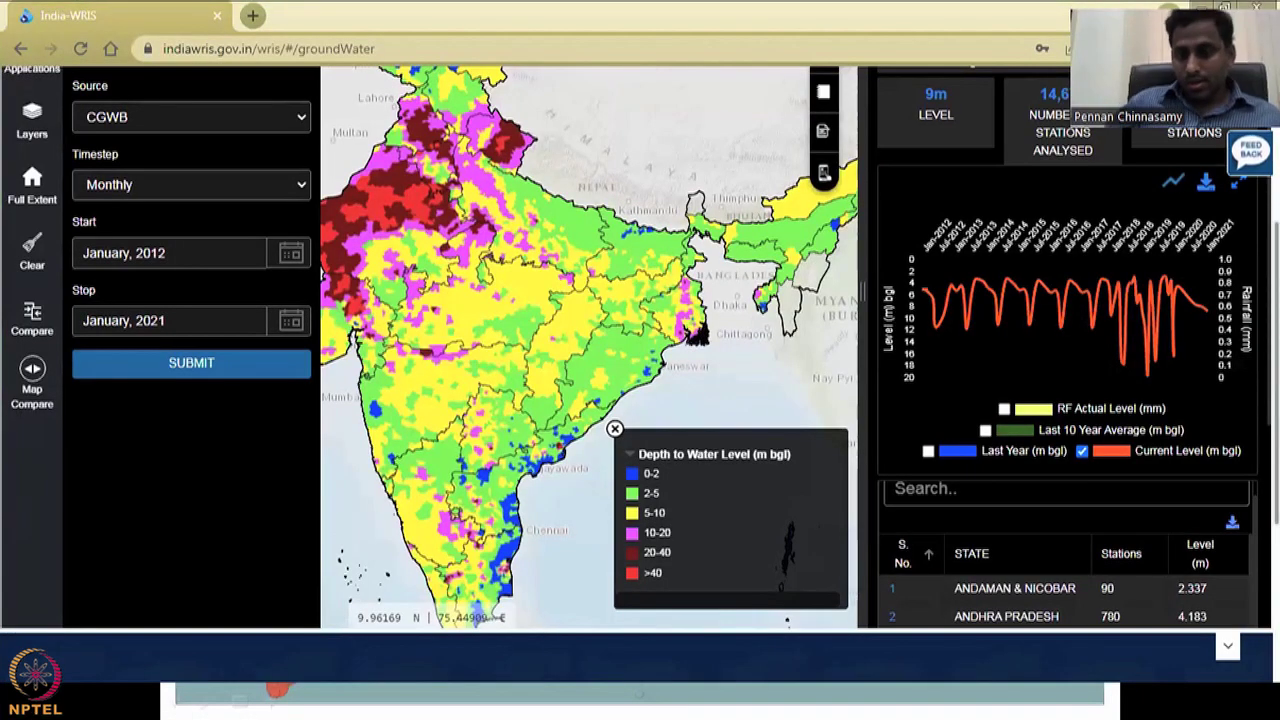
mouse_move(930, 318)
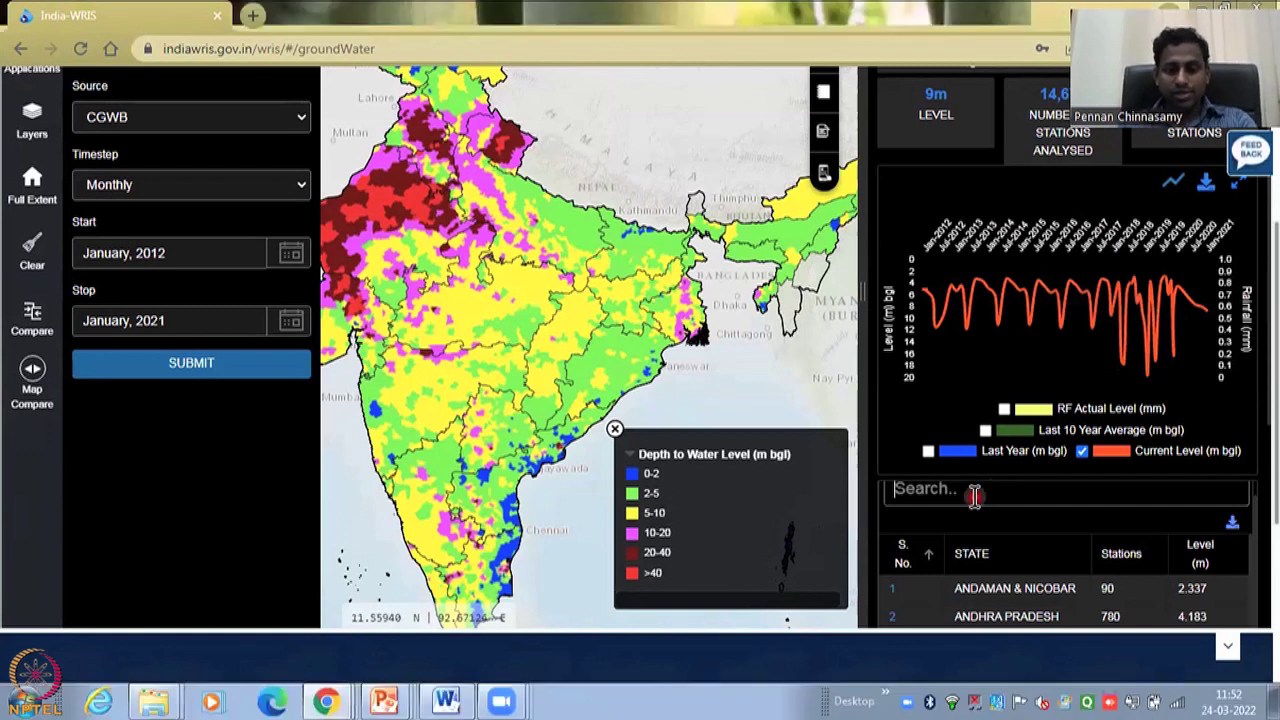
- Search 'maha' and select the MAHARASHTRA row to show its district table
text(maha)
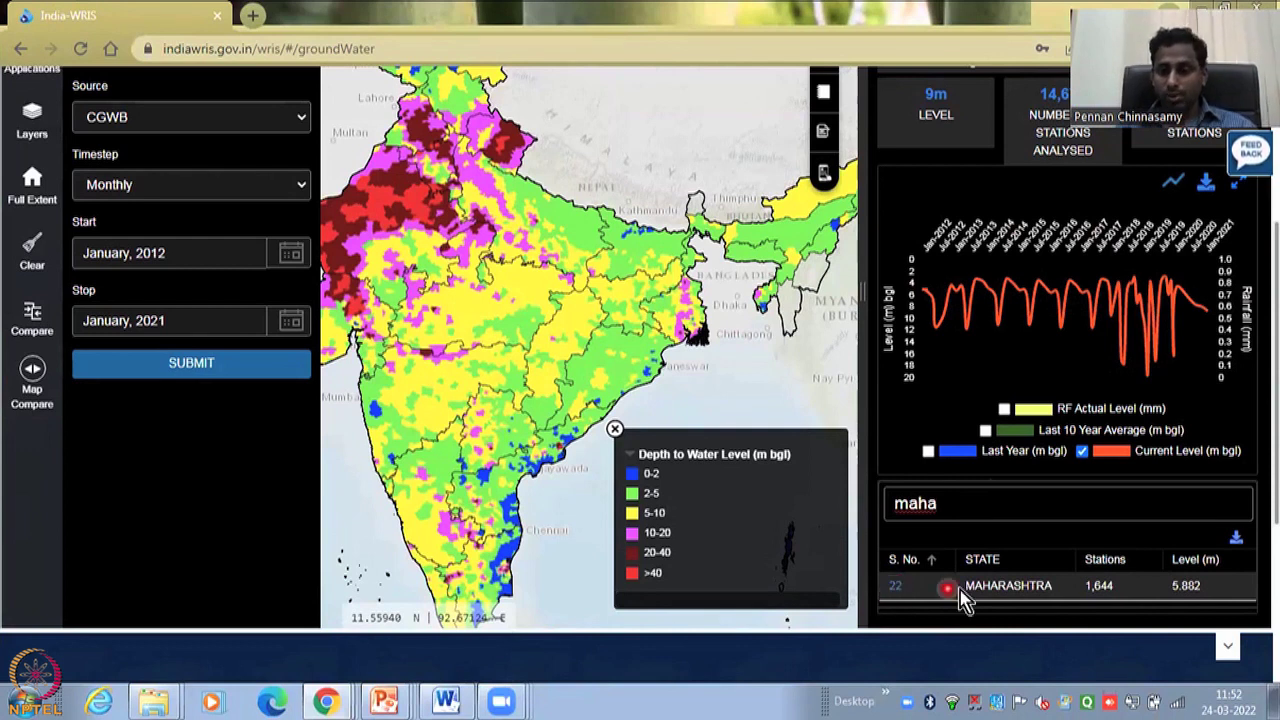
click(1010, 588)
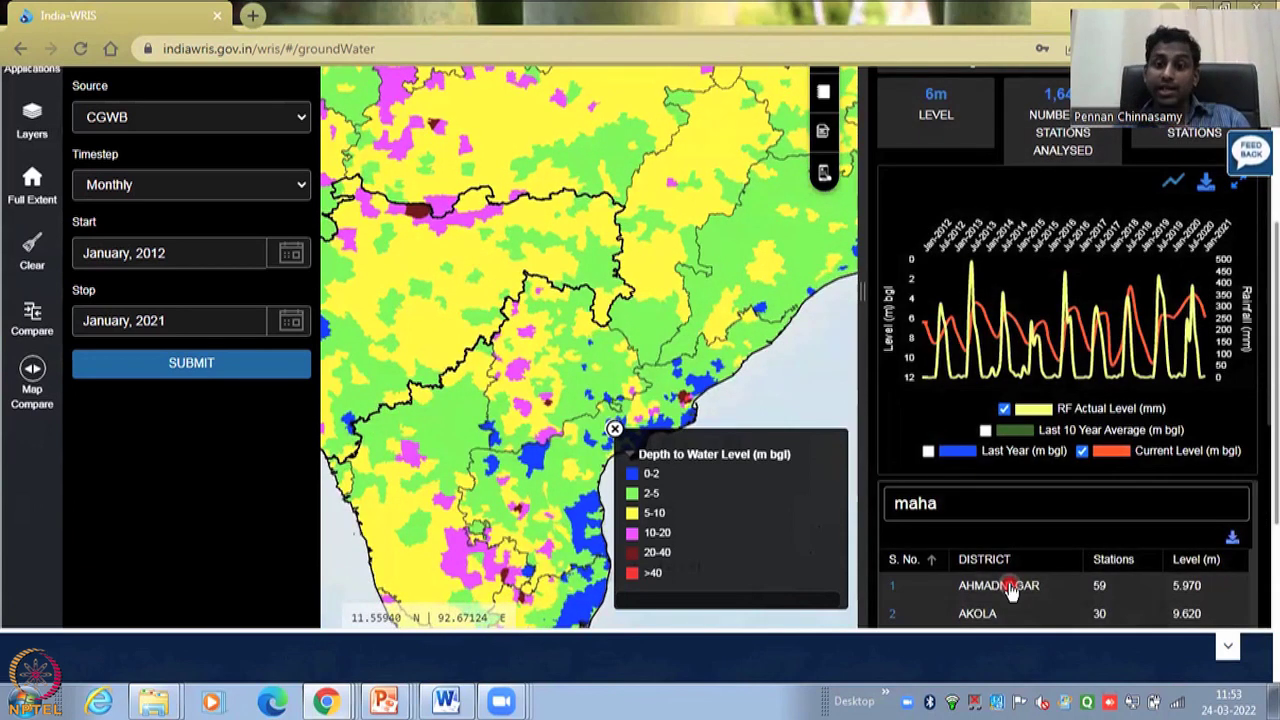
mouse_move(938, 268)
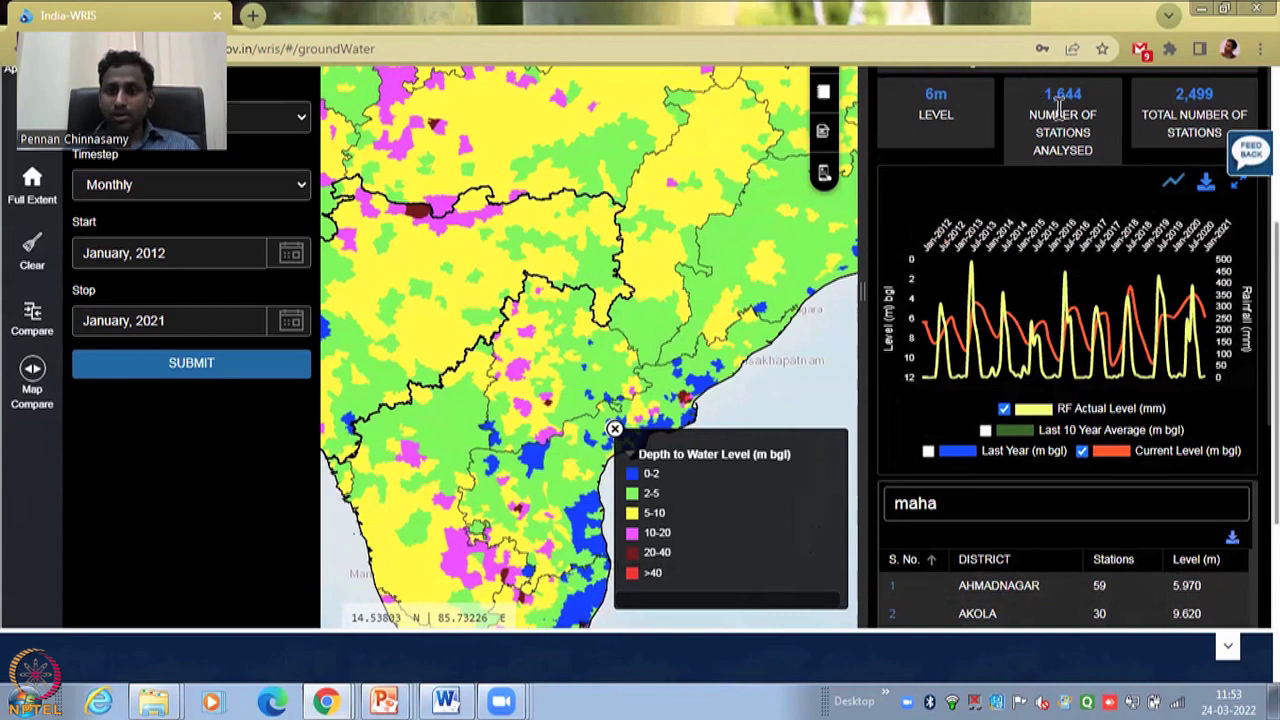
- Pan the map to frame Maharashtra and uncheck RF Actual Level (mm) in the chart
scroll(918, 318, up, 3)
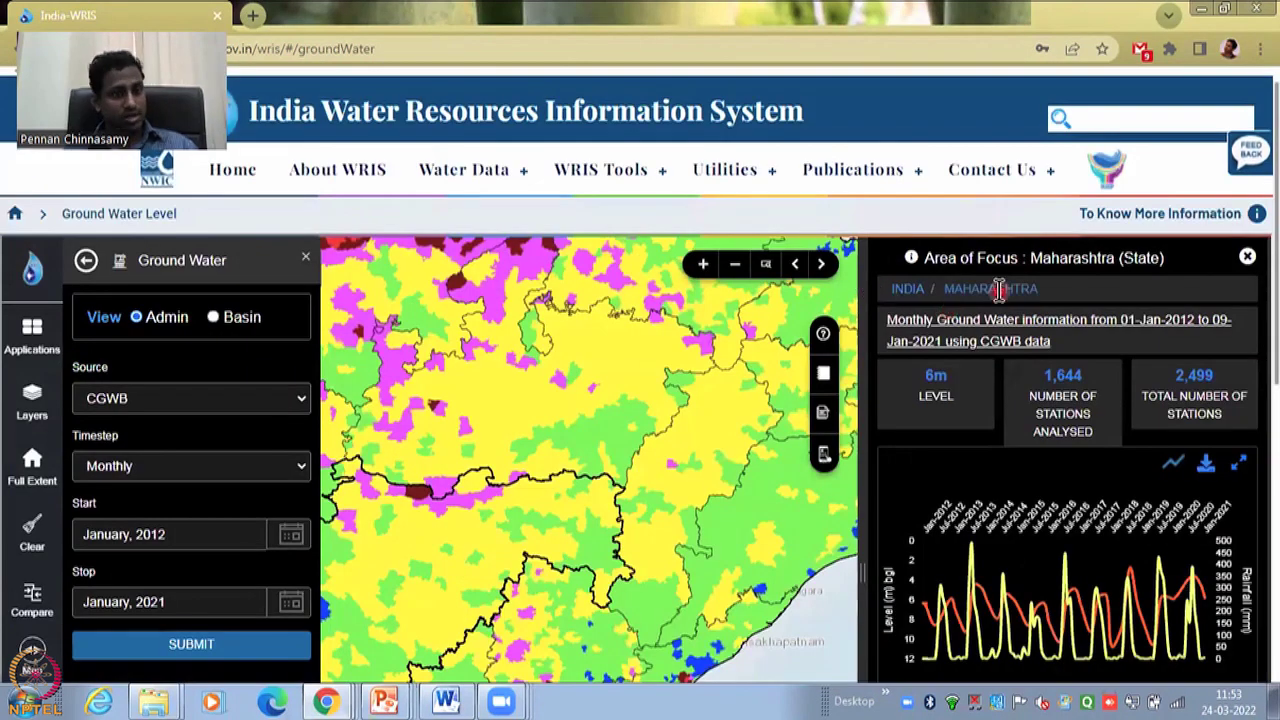
click(908, 290)
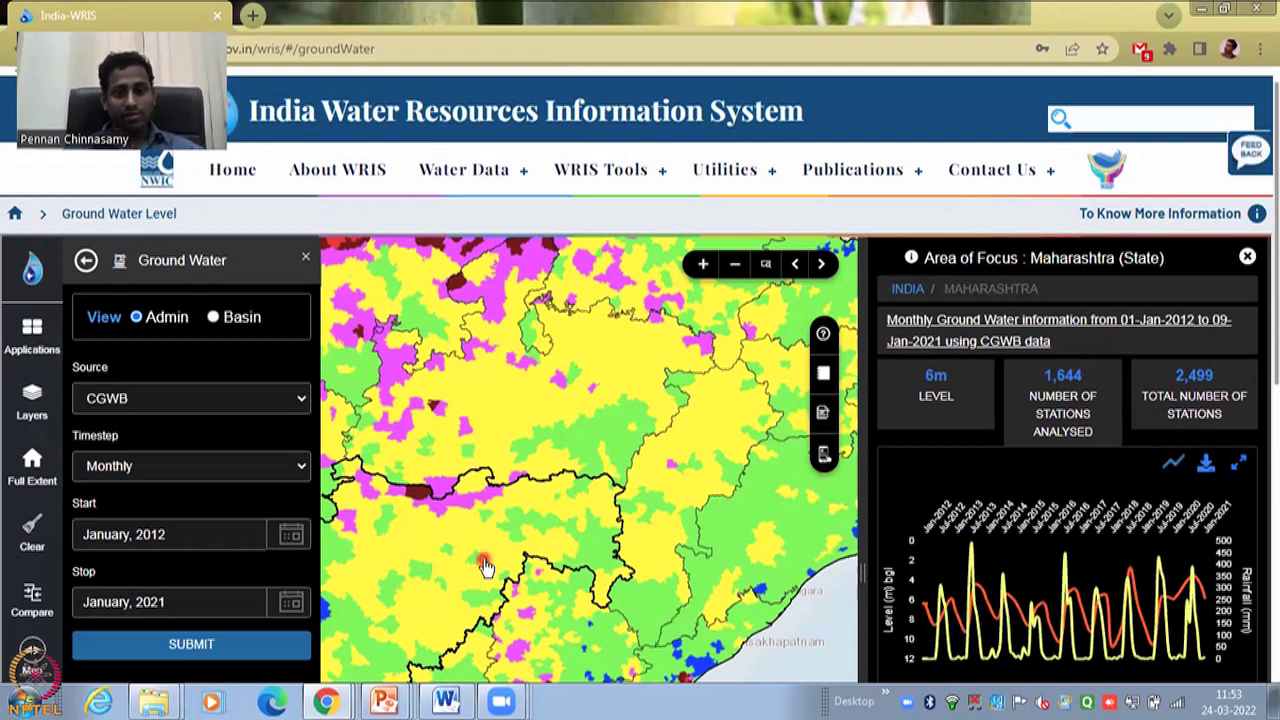
scroll(568, 460, down, 2)
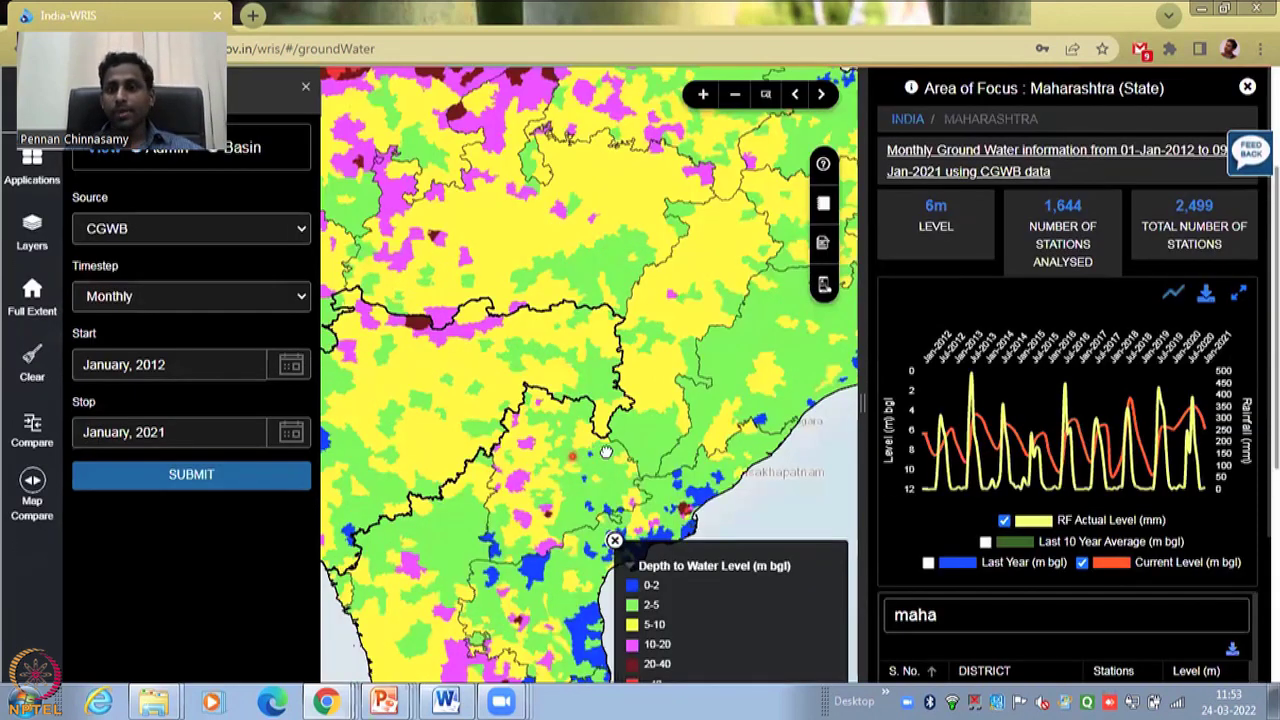
drag(606, 452, 681, 385)
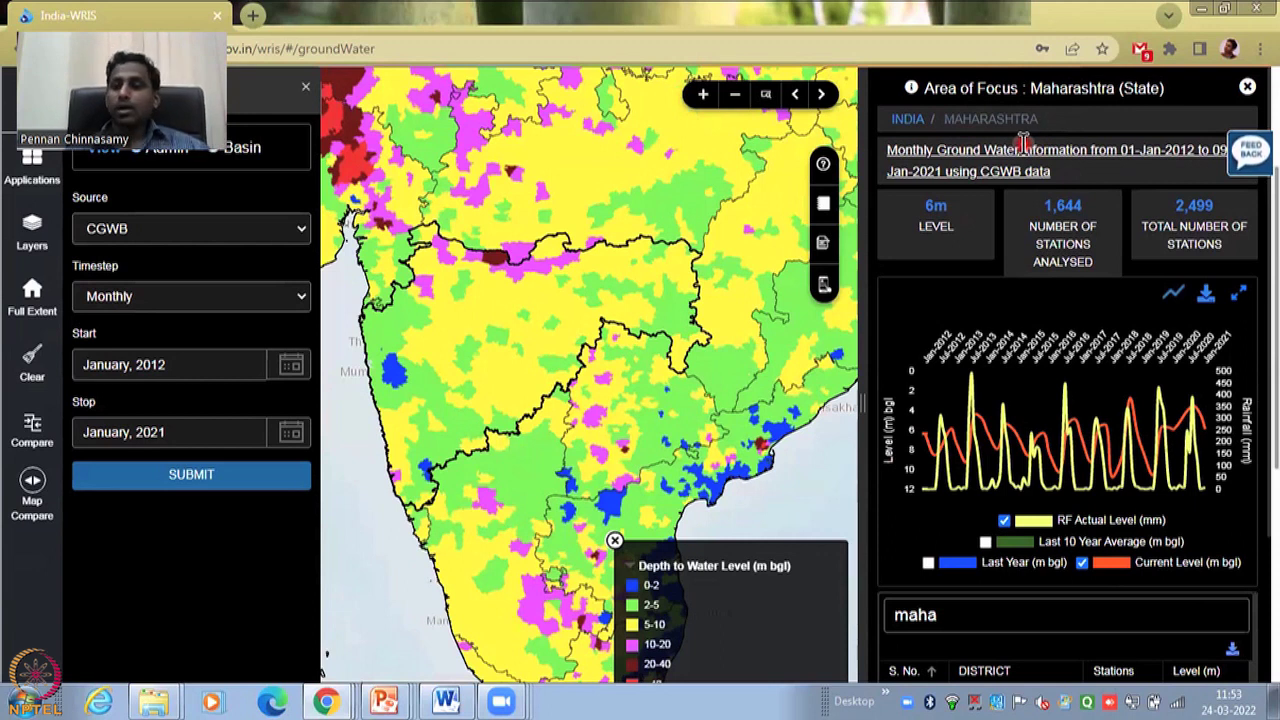
click(1137, 622)
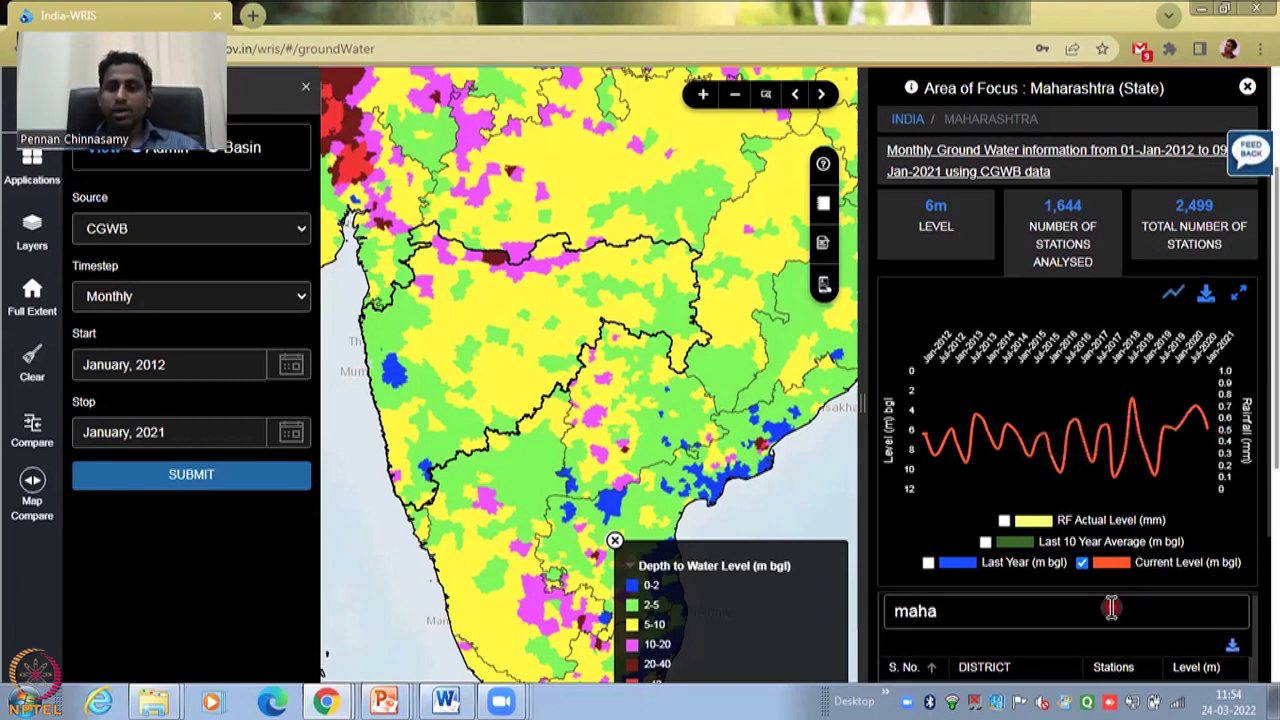
- Scroll Maharashtra's district table to the 5.882 m total, then back up to the Mumbai rows
scroll(1110, 608, down, 1)
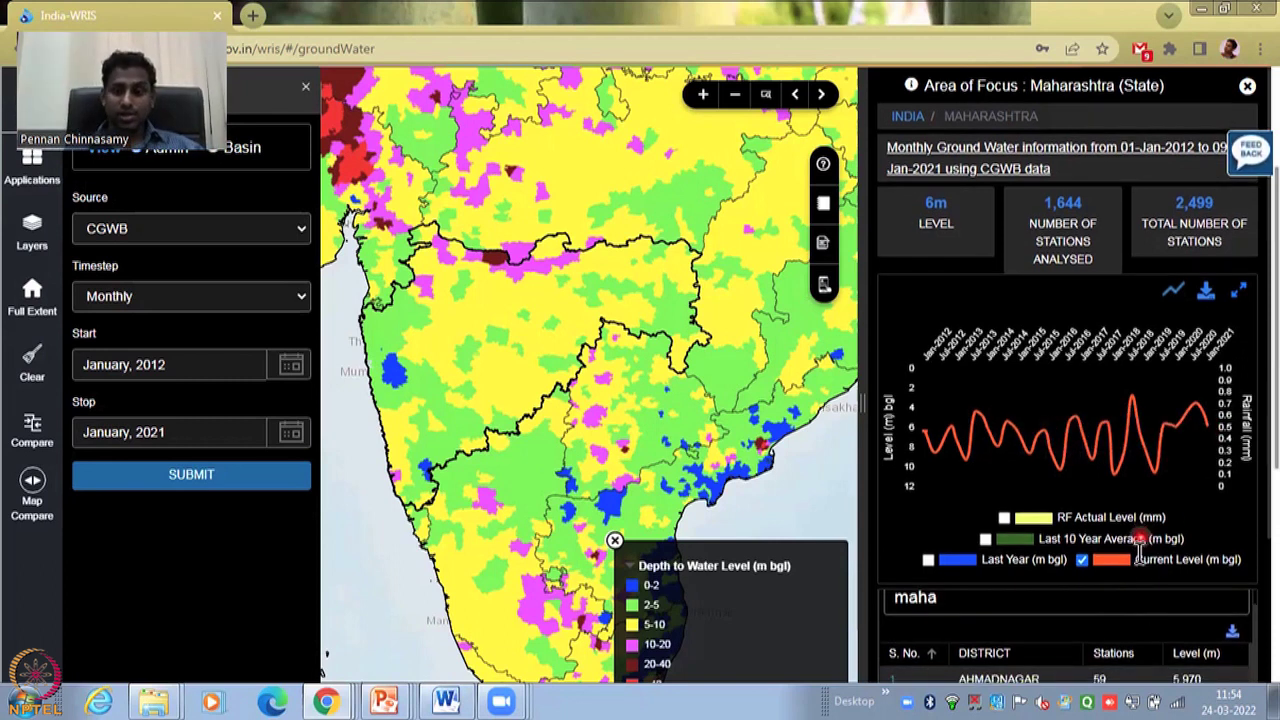
scroll(1100, 530, down, 2)
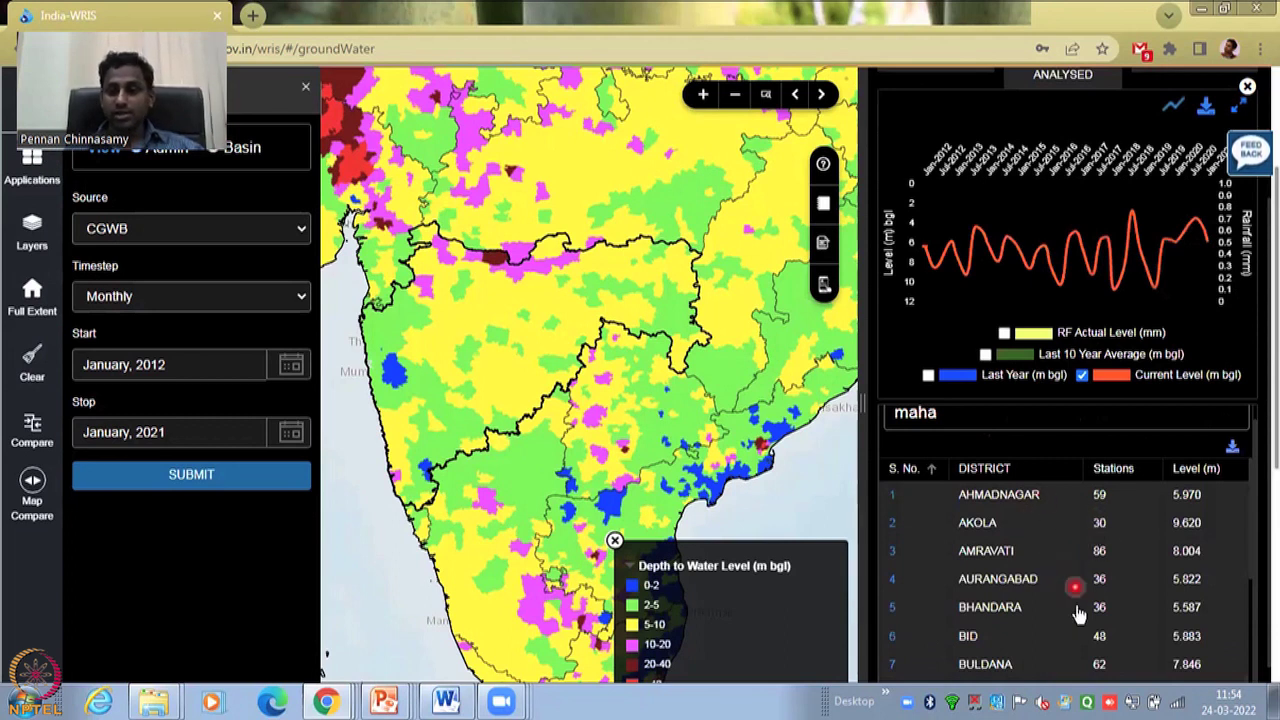
scroll(1025, 545, down, 6)
scroll(1030, 555, down, 1)
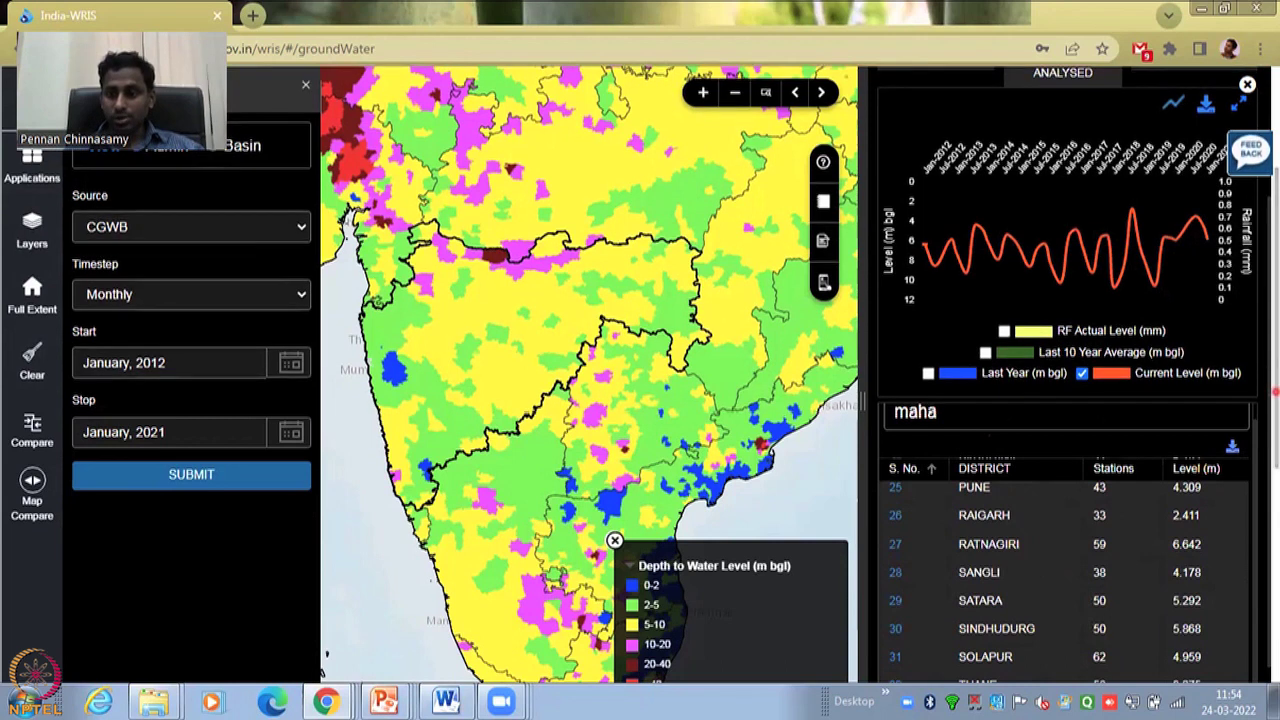
scroll(1210, 440, down, 3)
scroll(1200, 477, up, 1)
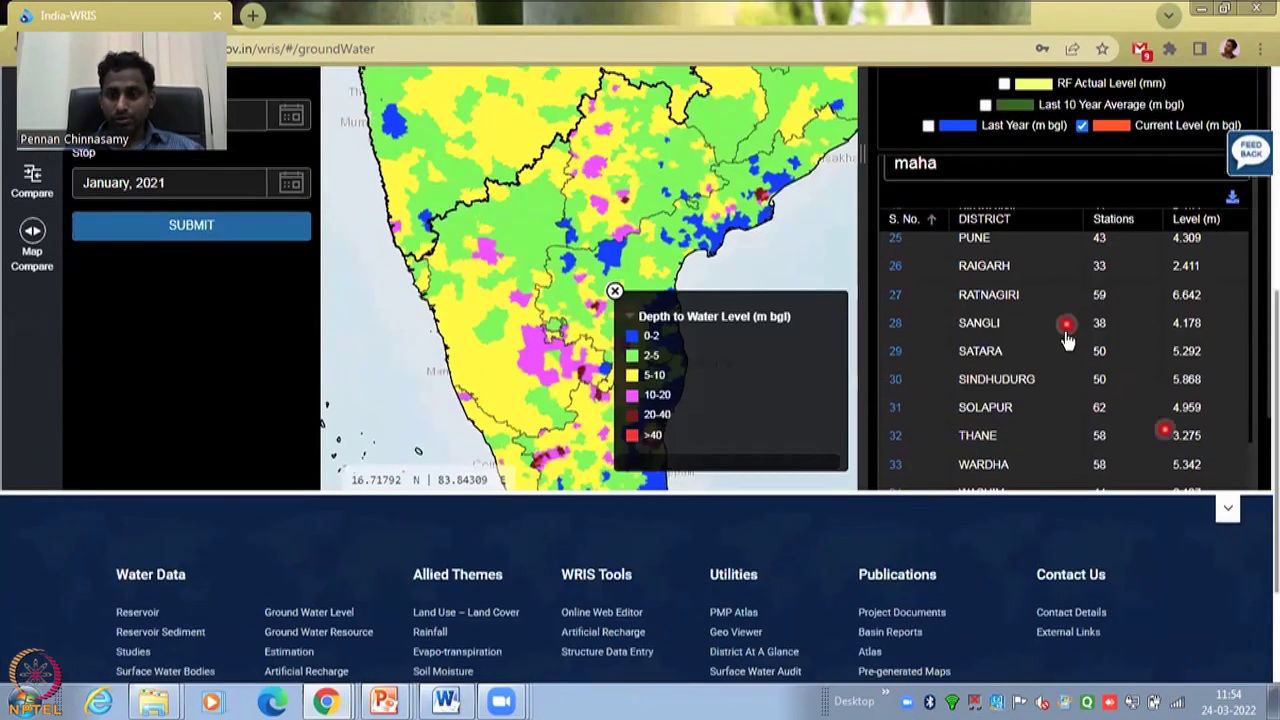
scroll(1060, 360, down, 4)
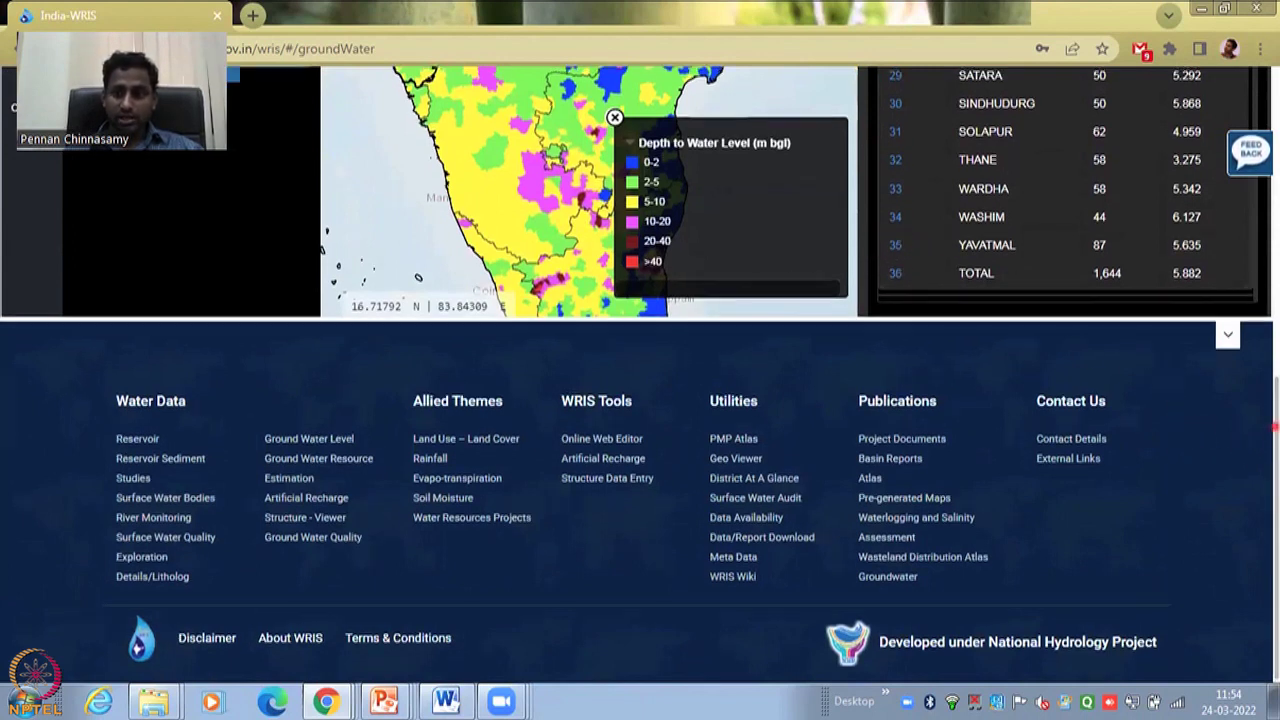
scroll(1268, 401, up, 1)
scroll(1268, 401, up, 2)
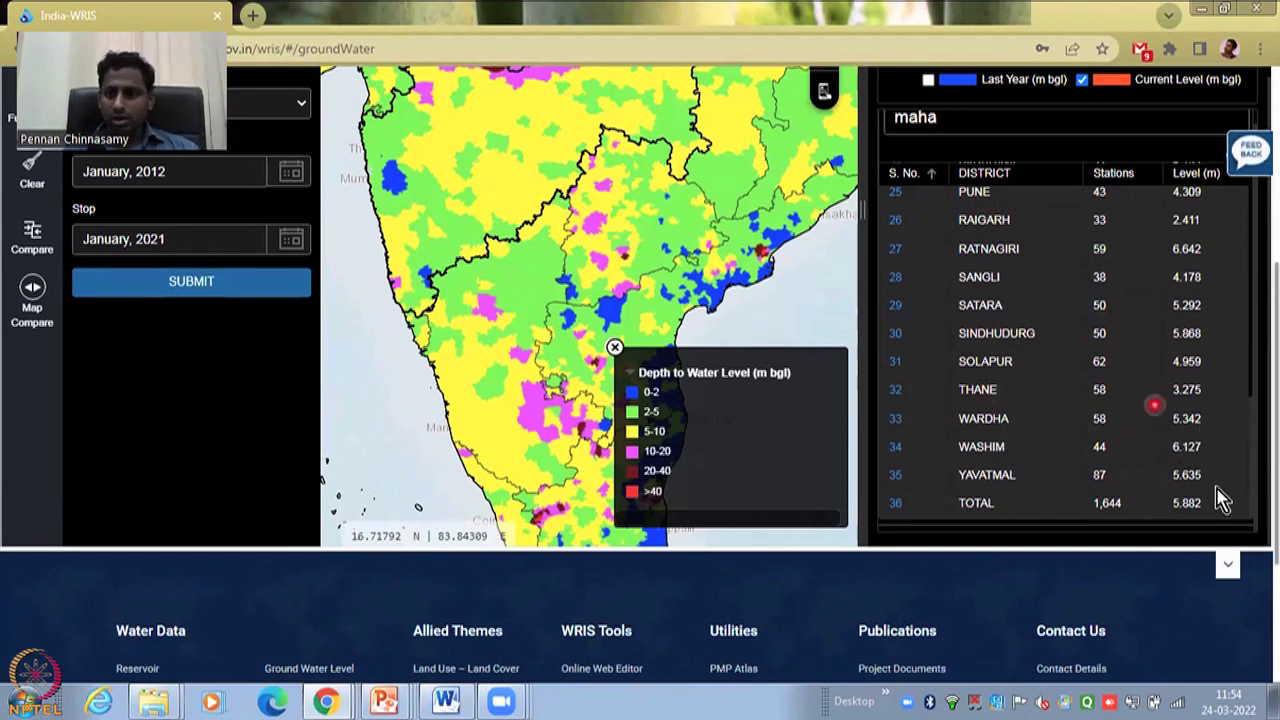
scroll(1229, 392, up, 2)
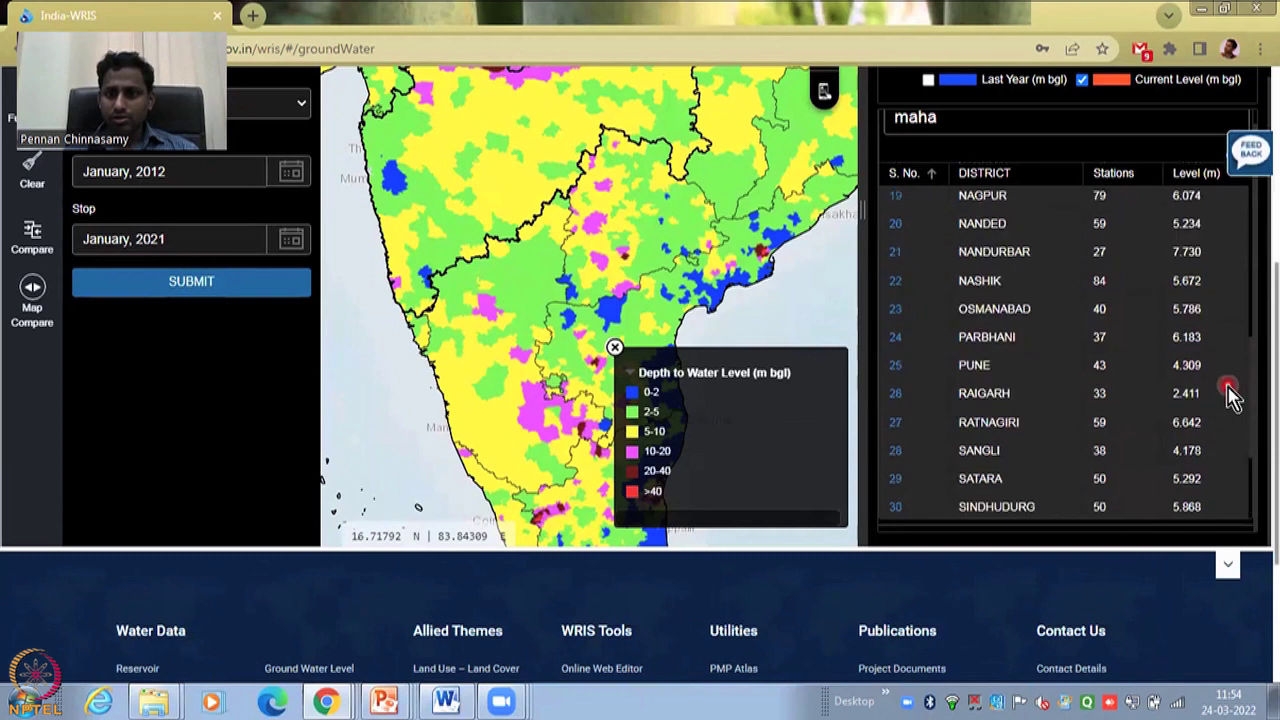
scroll(1229, 392, up, 4)
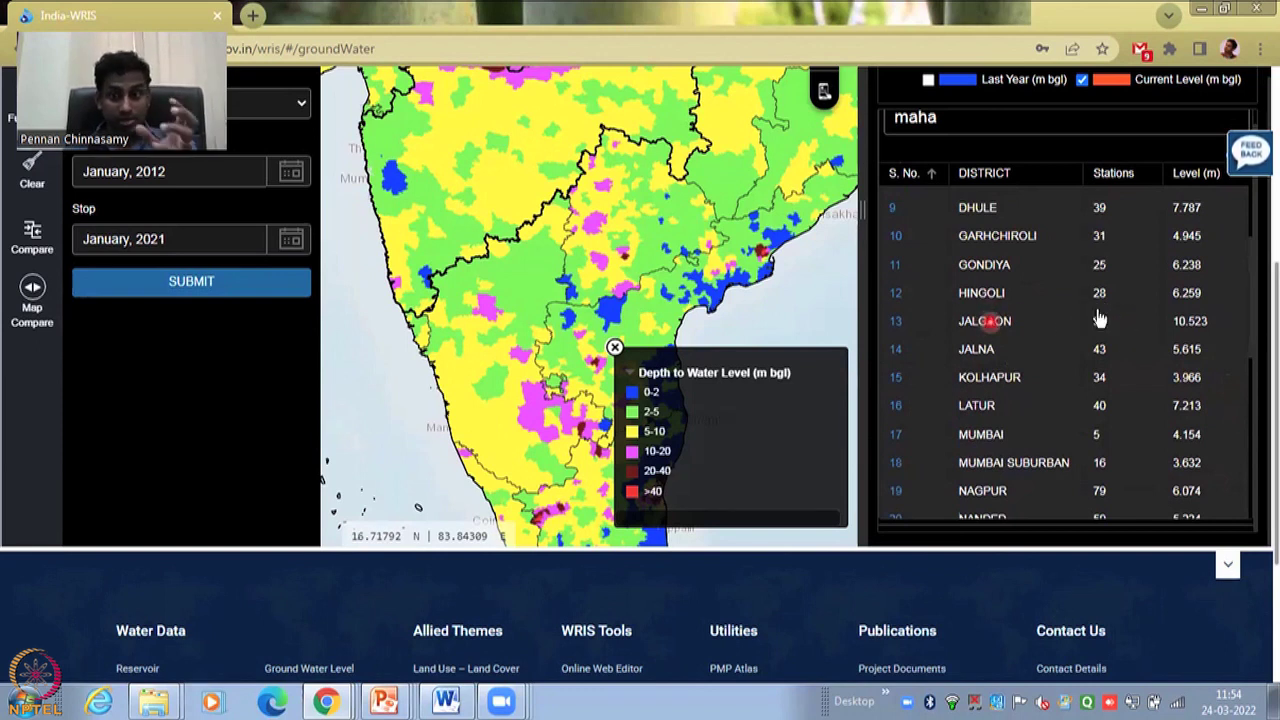
- Focus on Jalgaon district and return to its Area of Focus header, stats and chart
click(980, 322)
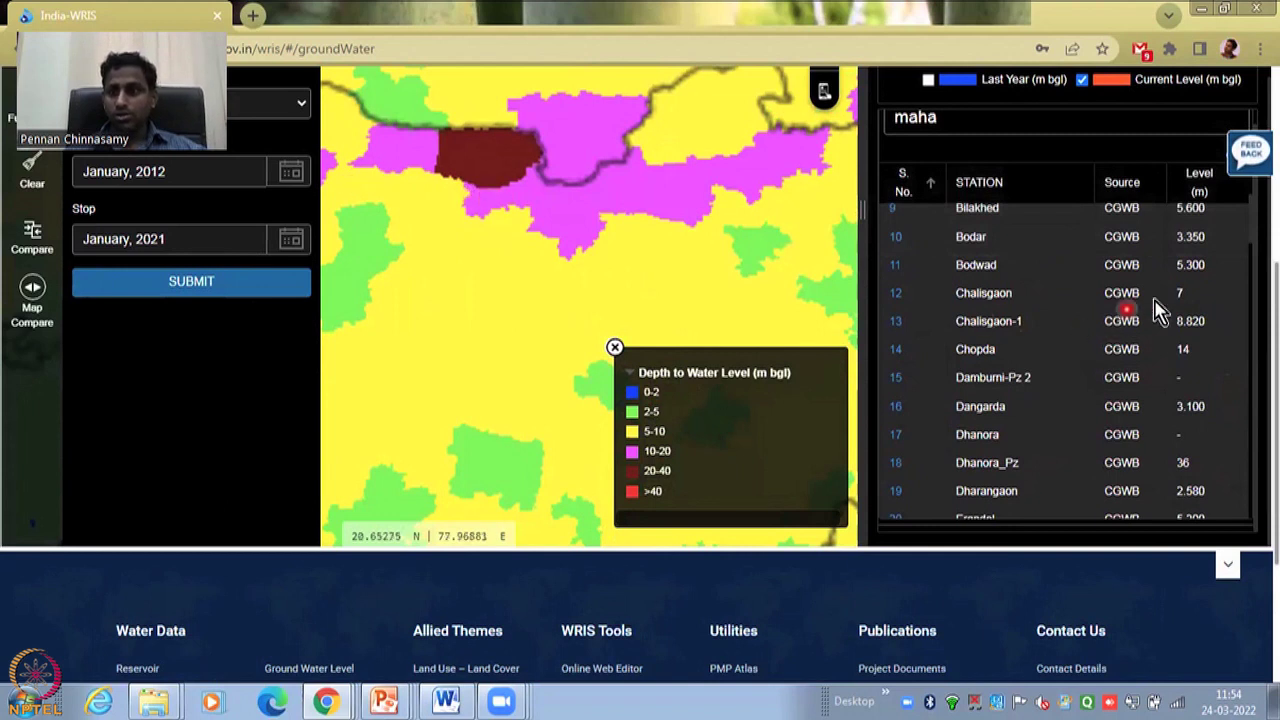
scroll(1066, 237, up, 3)
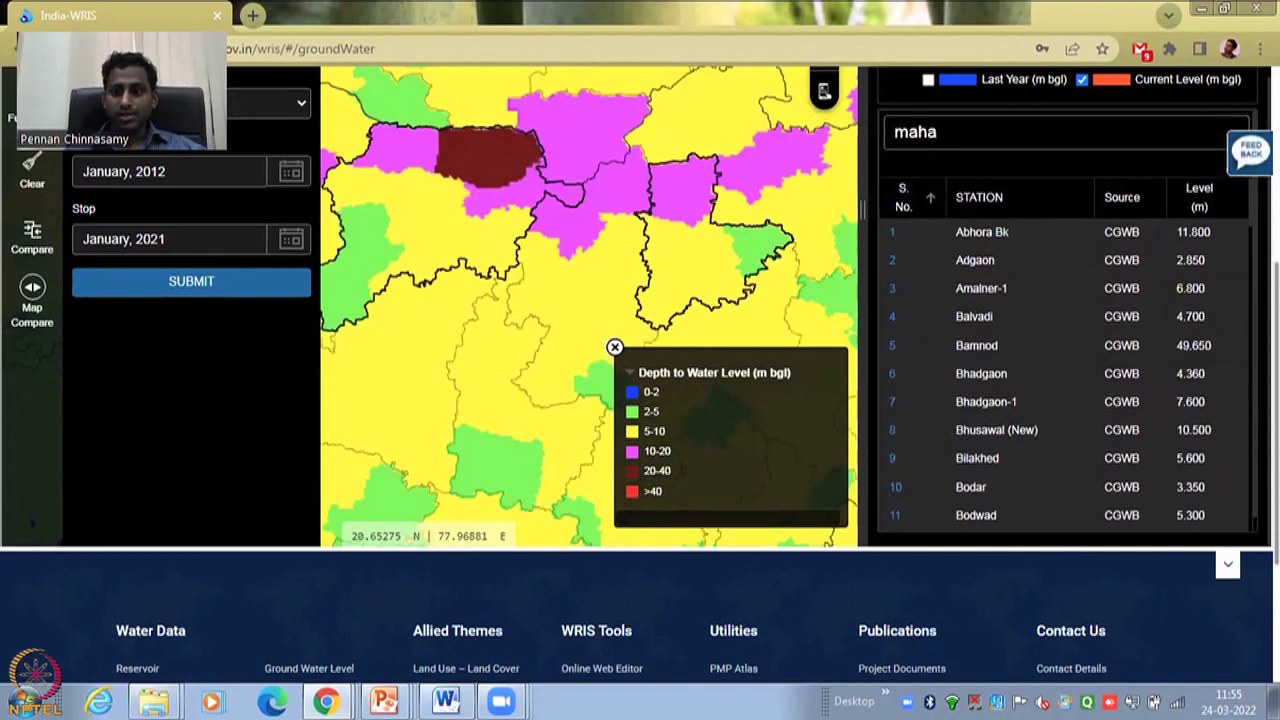
scroll(1275, 272, up, 3)
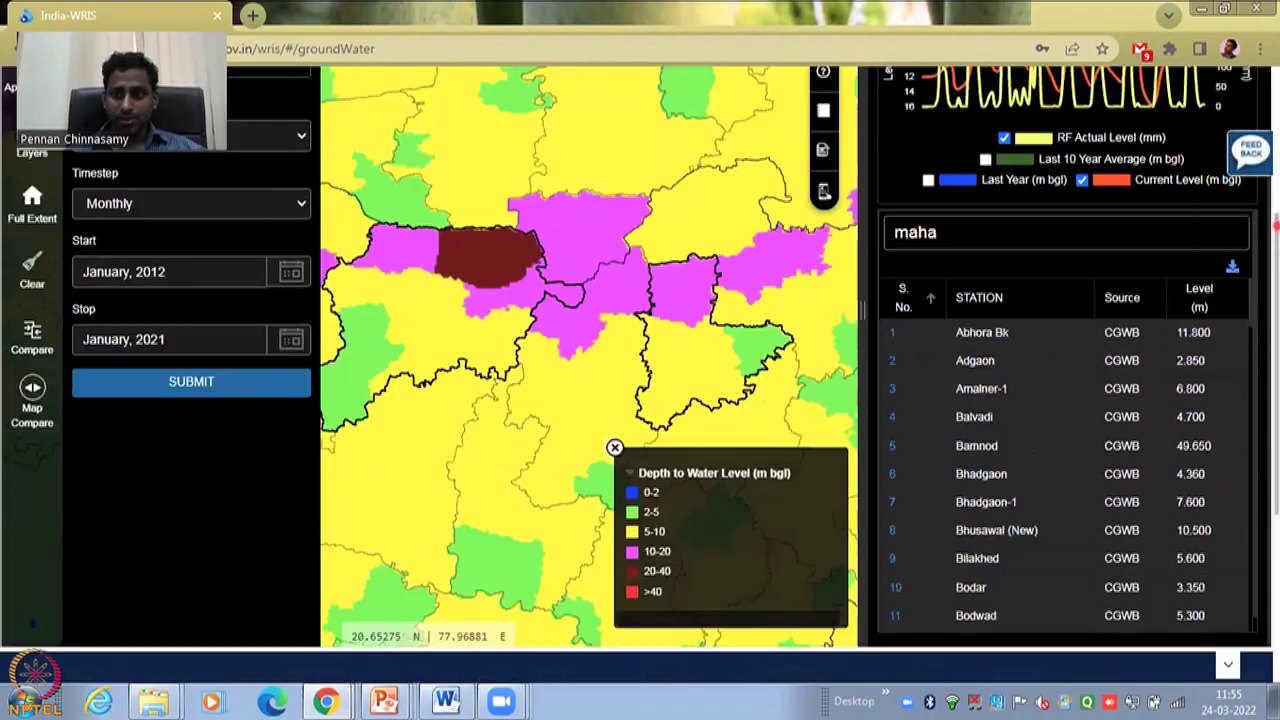
scroll(1275, 272, up, 2)
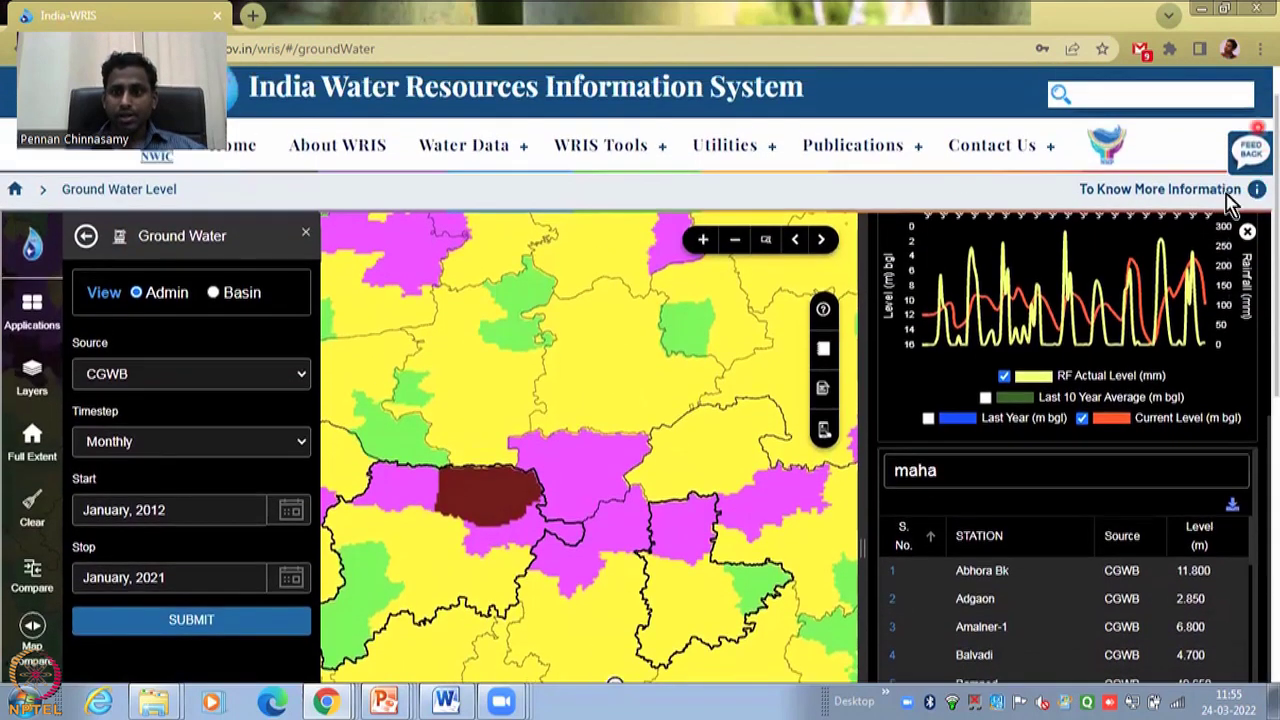
scroll(1150, 285, up, 3)
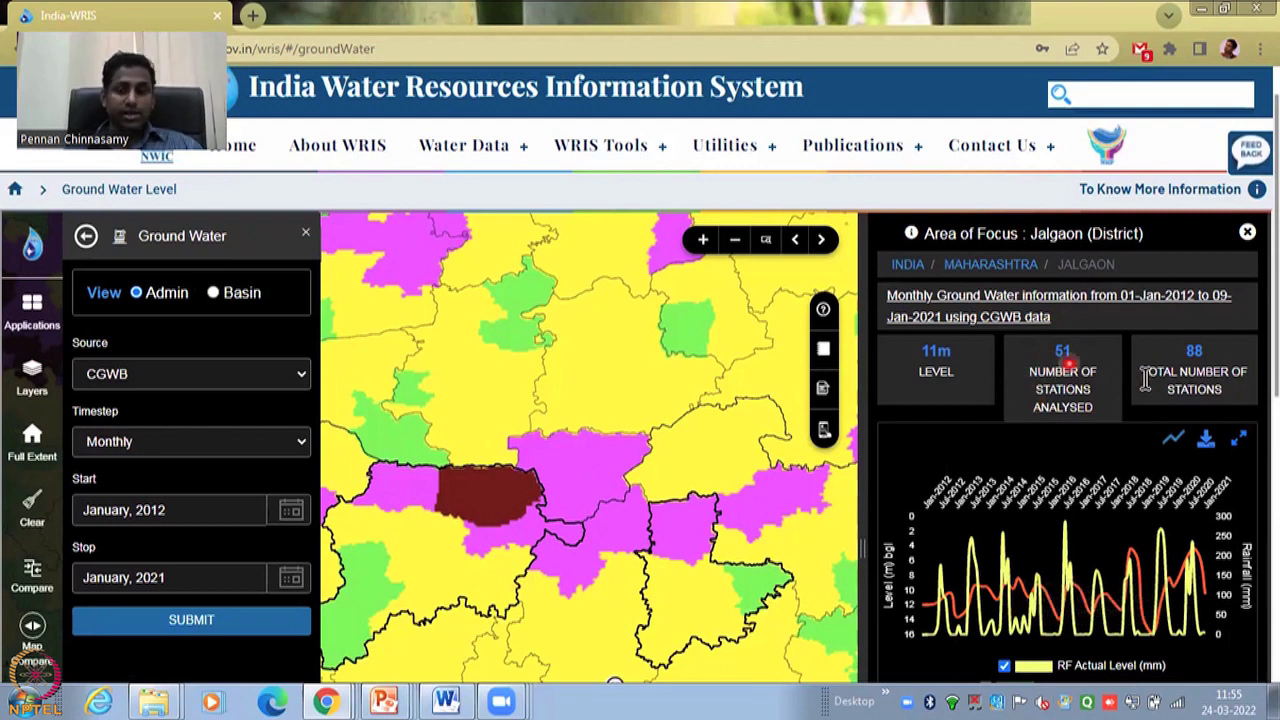
- Hide the 'RF Actual Level' rainfall series, then bring Jalgaon's station table into view
click(1074, 668)
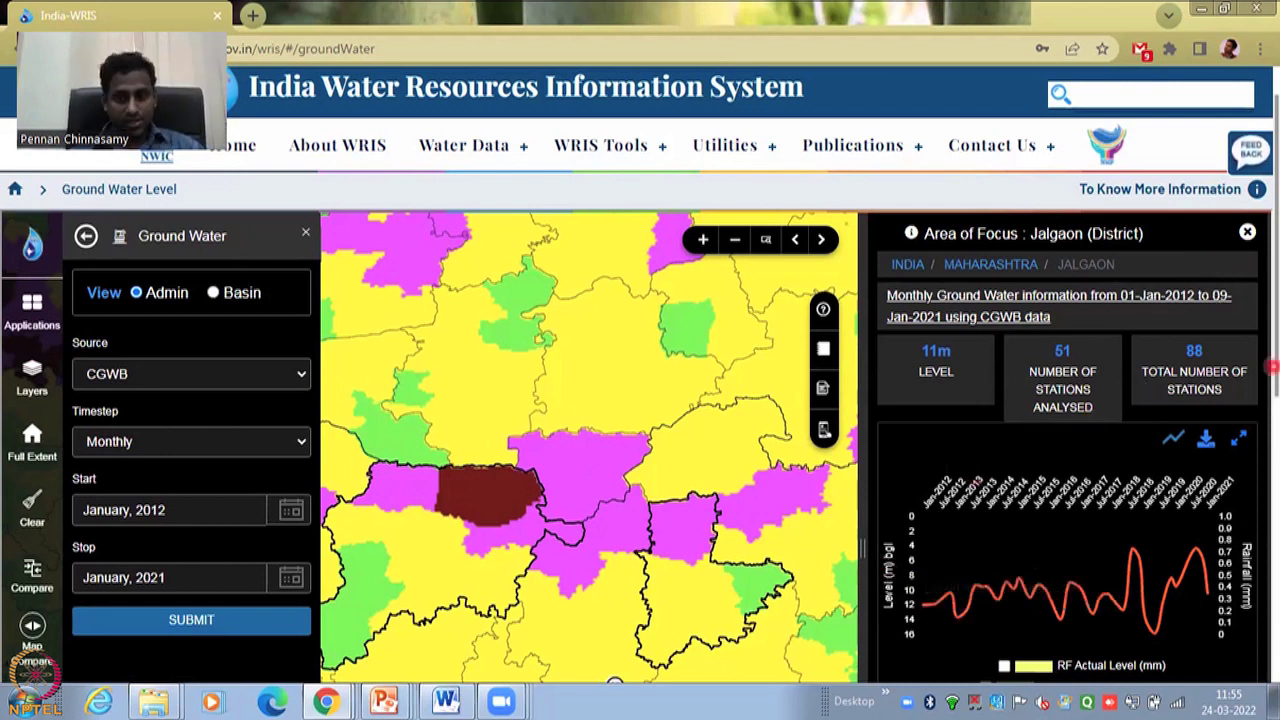
scroll(1040, 600, down, 3)
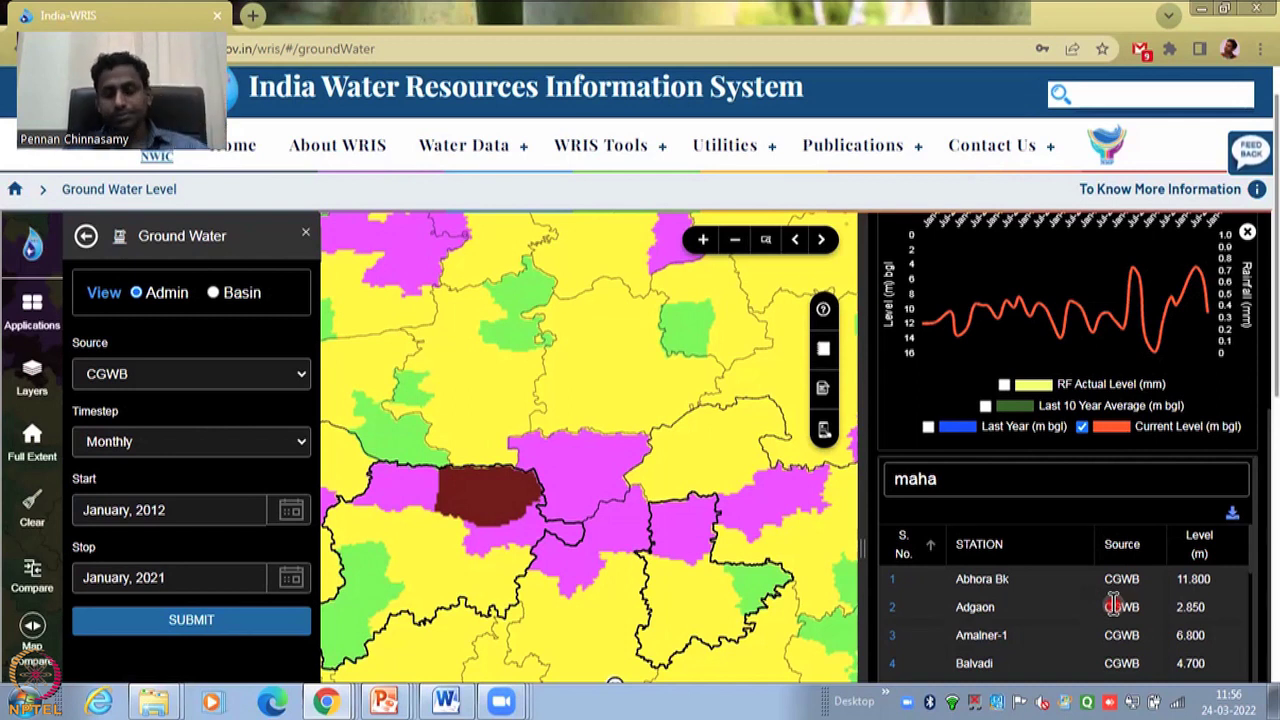
- Open the Abhora Bk station and read its monthly levels, peaking at 12.3 m bgl in Nov-2013
click(982, 579)
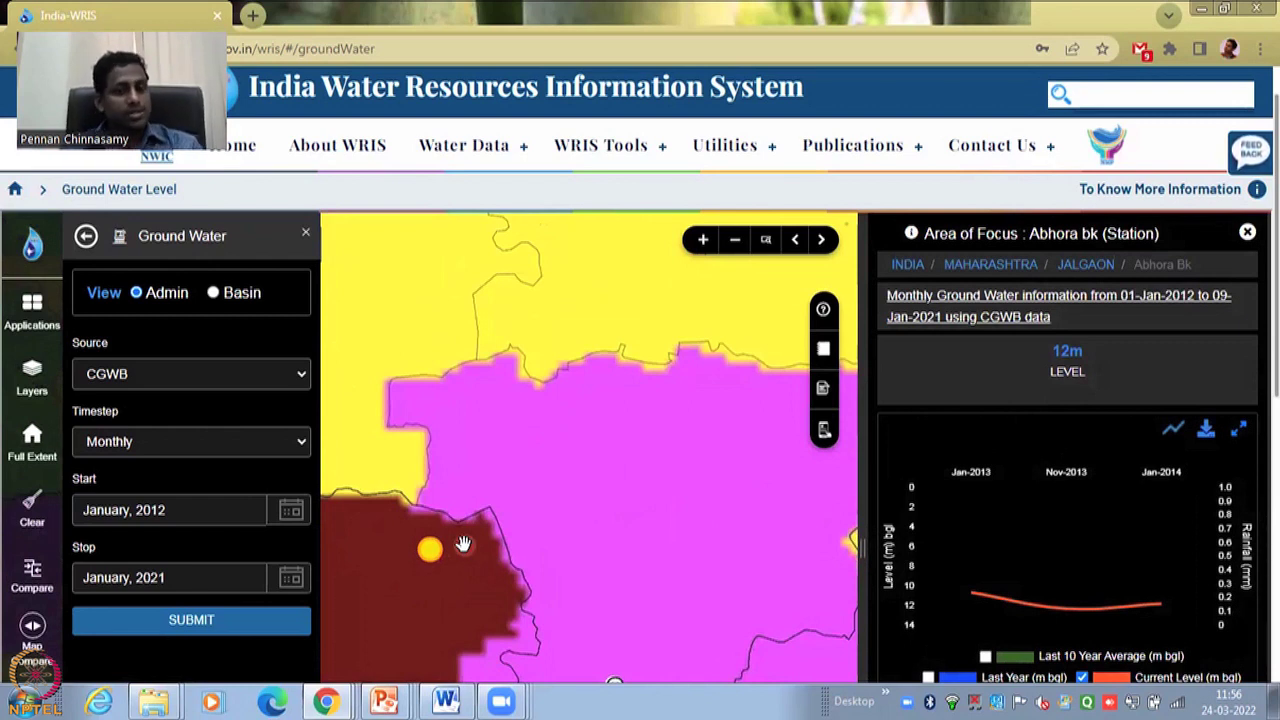
mouse_move(985, 612)
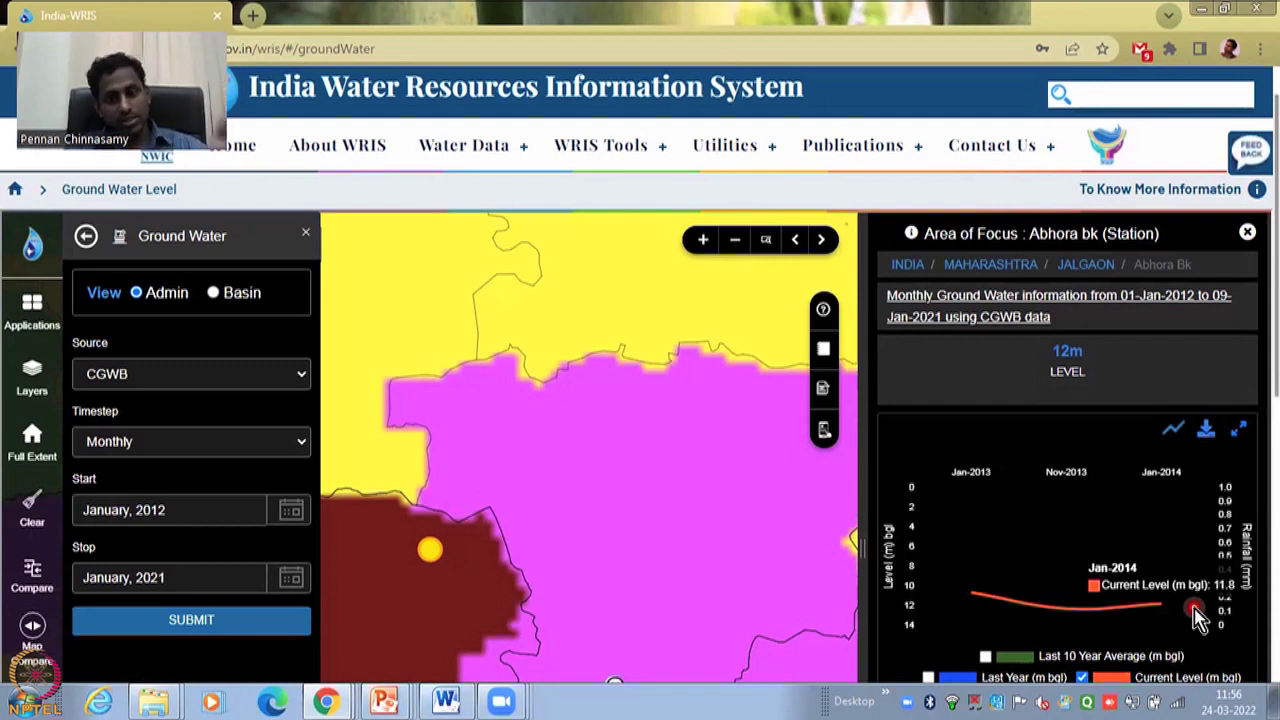
scroll(1040, 630, down, 1)
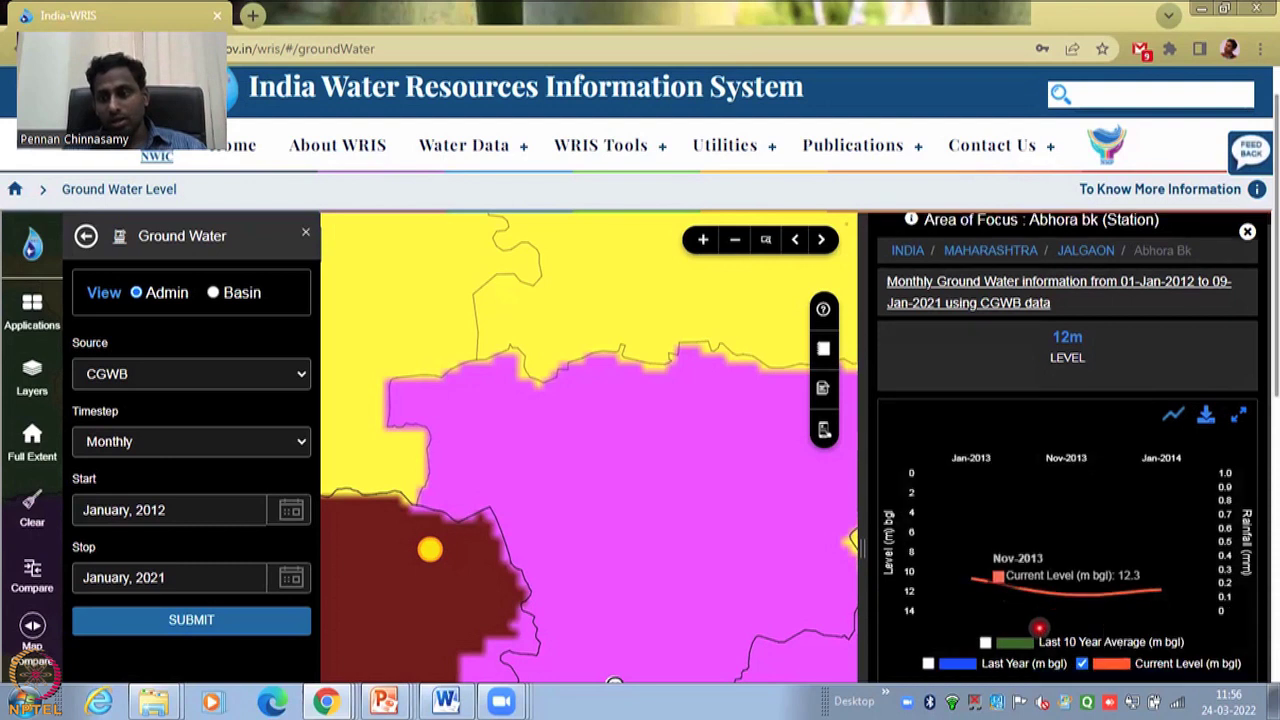
scroll(1040, 628, down, 1)
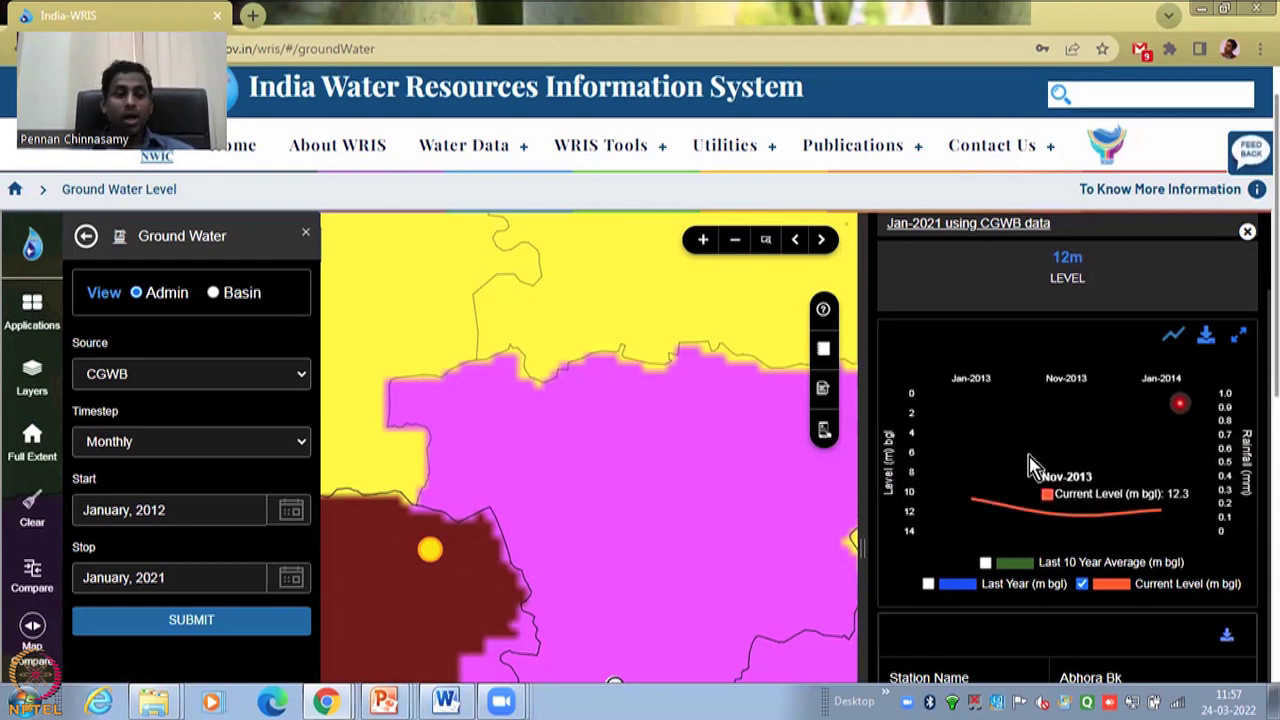
- Look through Abhora Bk's station details table, collapse the site footer and return to the top
scroll(1170, 615, down, 1)
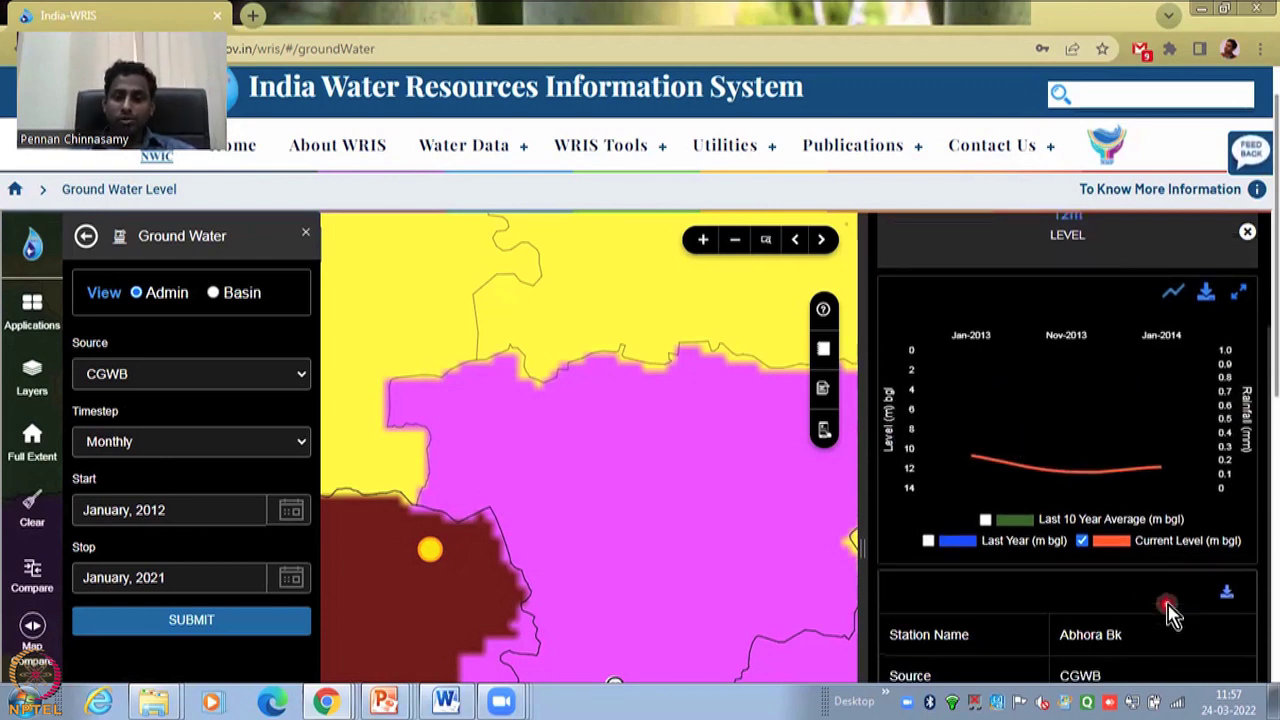
scroll(1170, 615, down, 4)
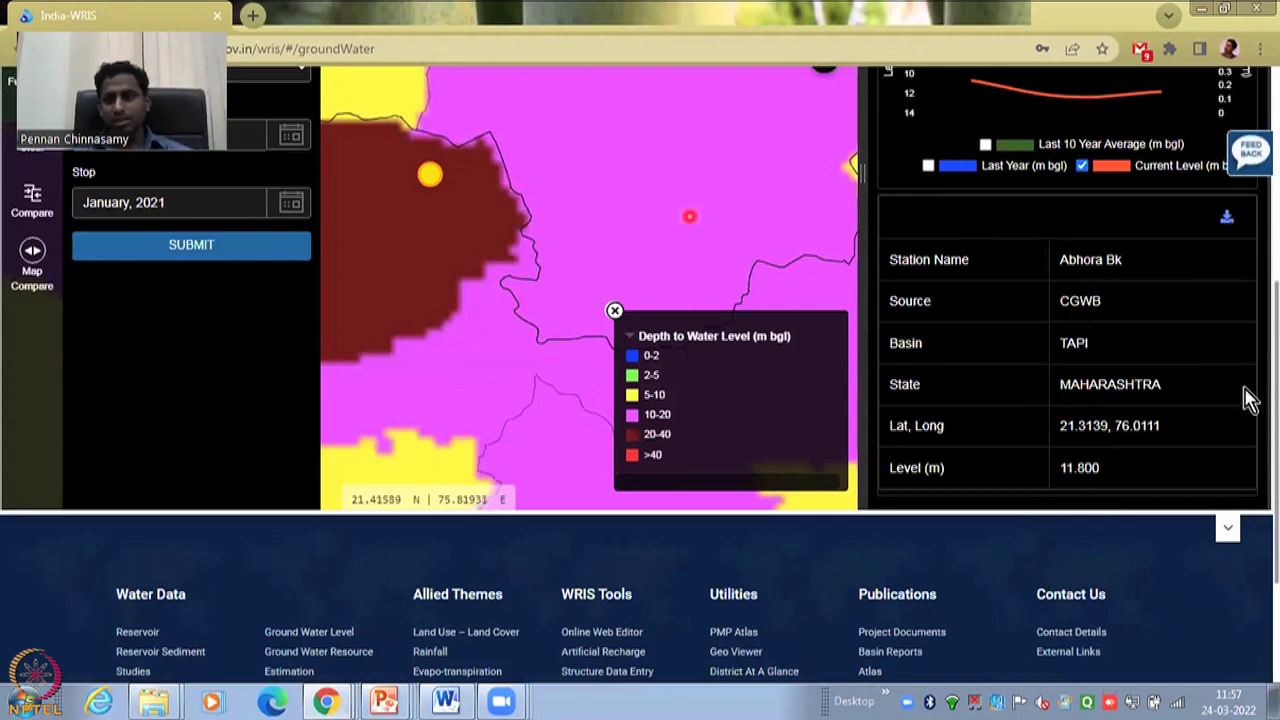
scroll(1088, 368, up, 3)
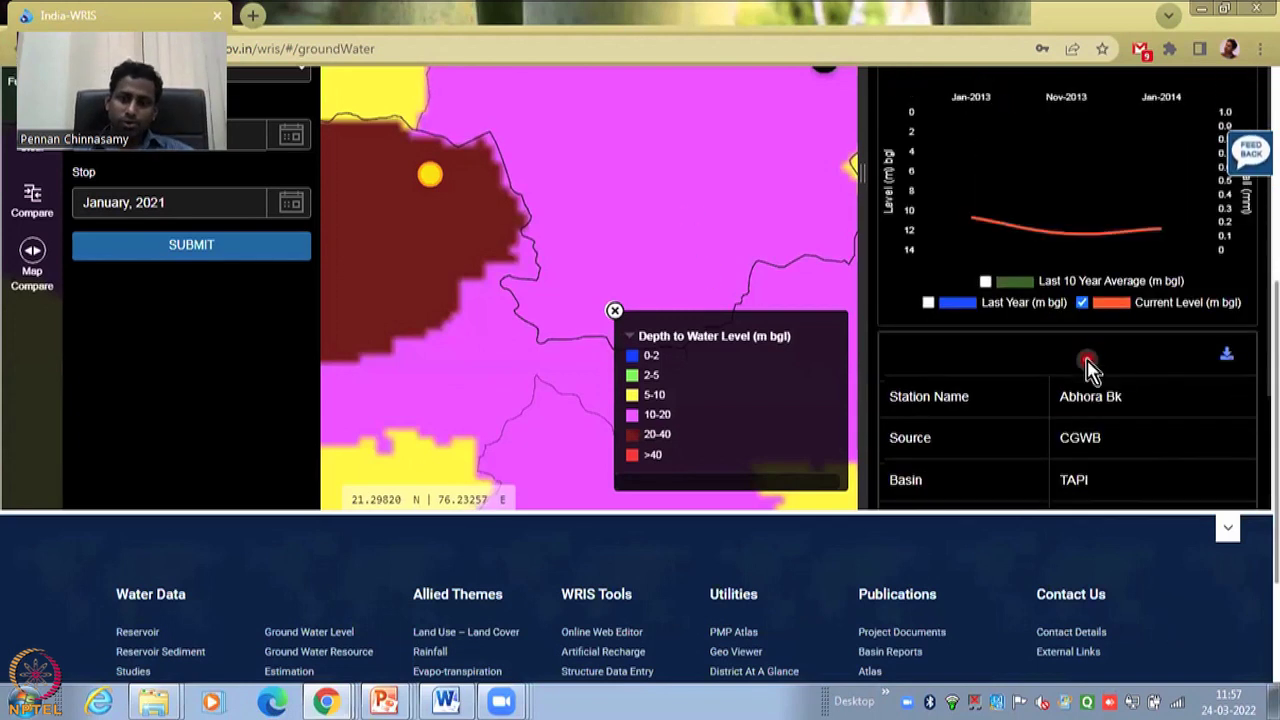
click(1226, 532)
scroll(1163, 423, up, 4)
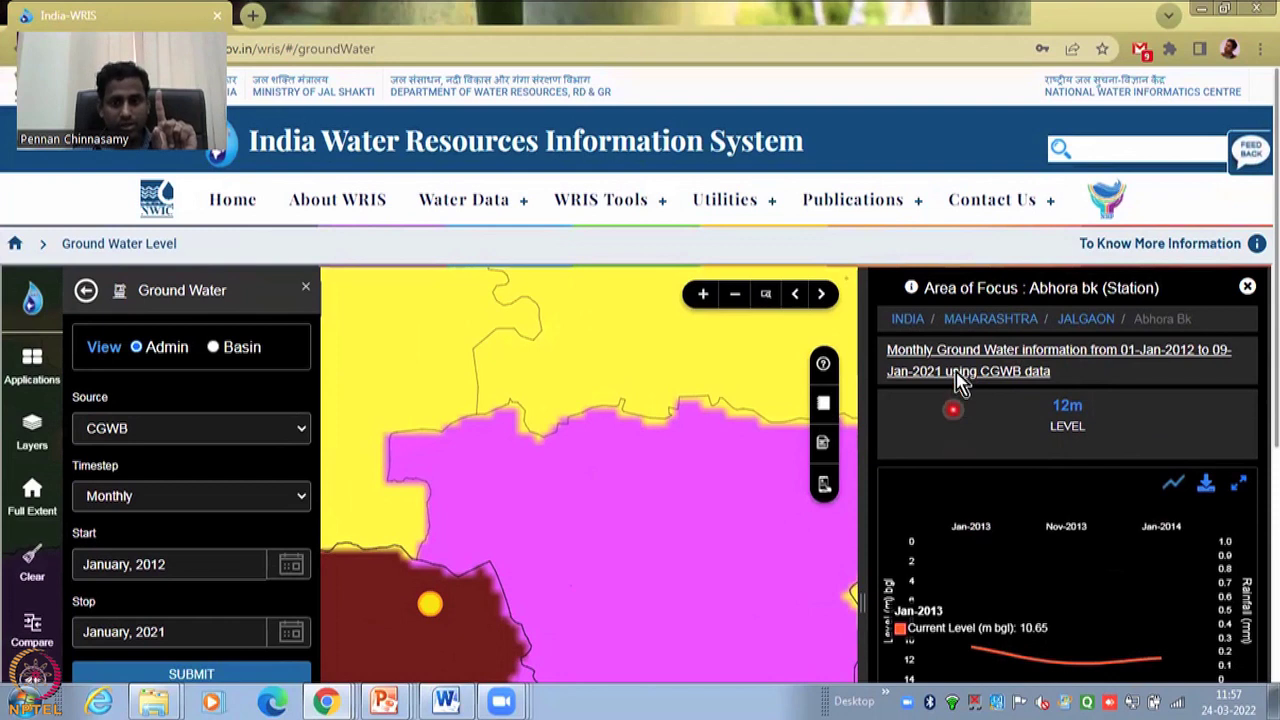
- Go up to the Maharashtra state summary via the MAHARASHTRA breadcrumb
click(972, 322)
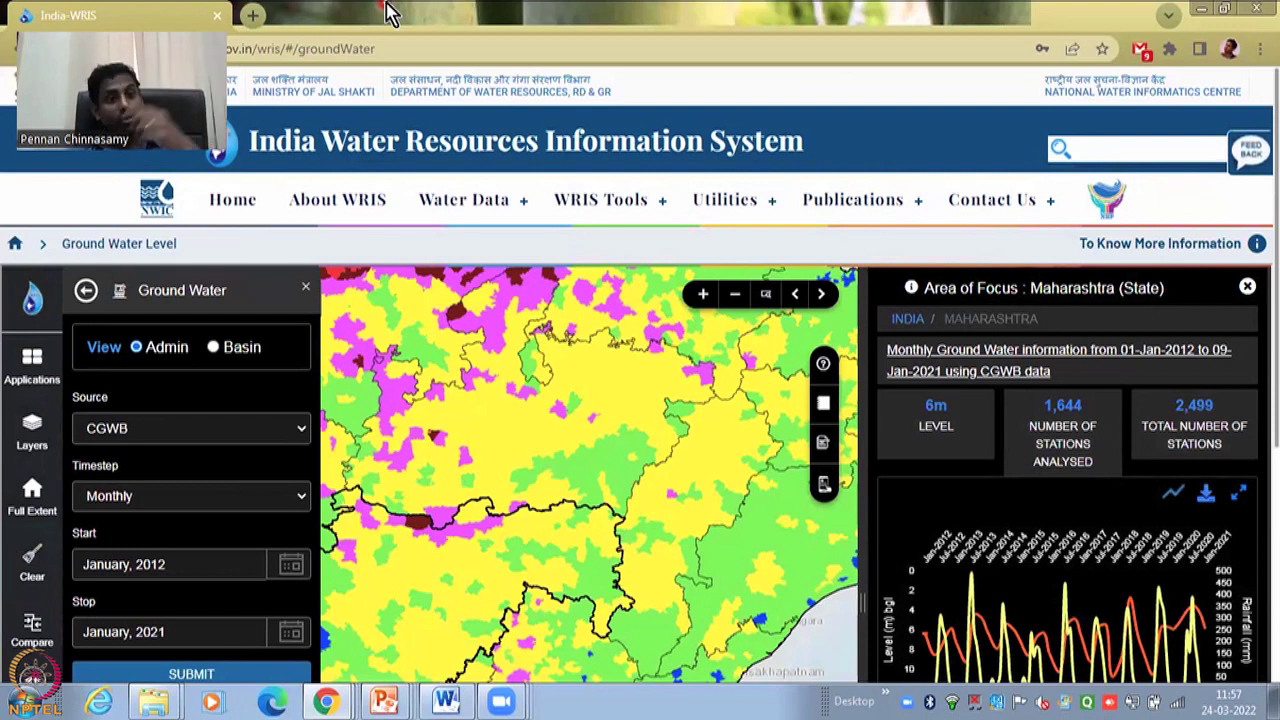
- Scroll the Maharashtra district table past MUMBAI and MUMBAI SUBURBAN to Raigarh, Thane and Pune
mouse_move(1138, 605)
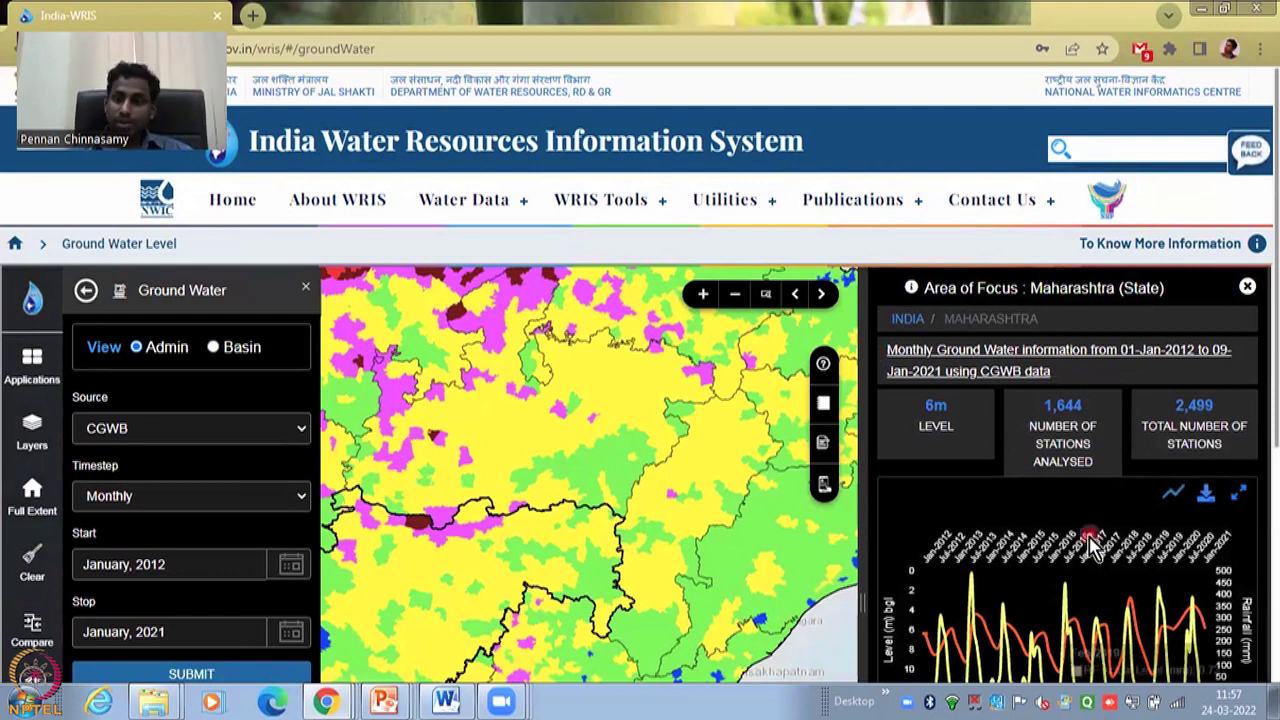
scroll(1138, 605, down, 5)
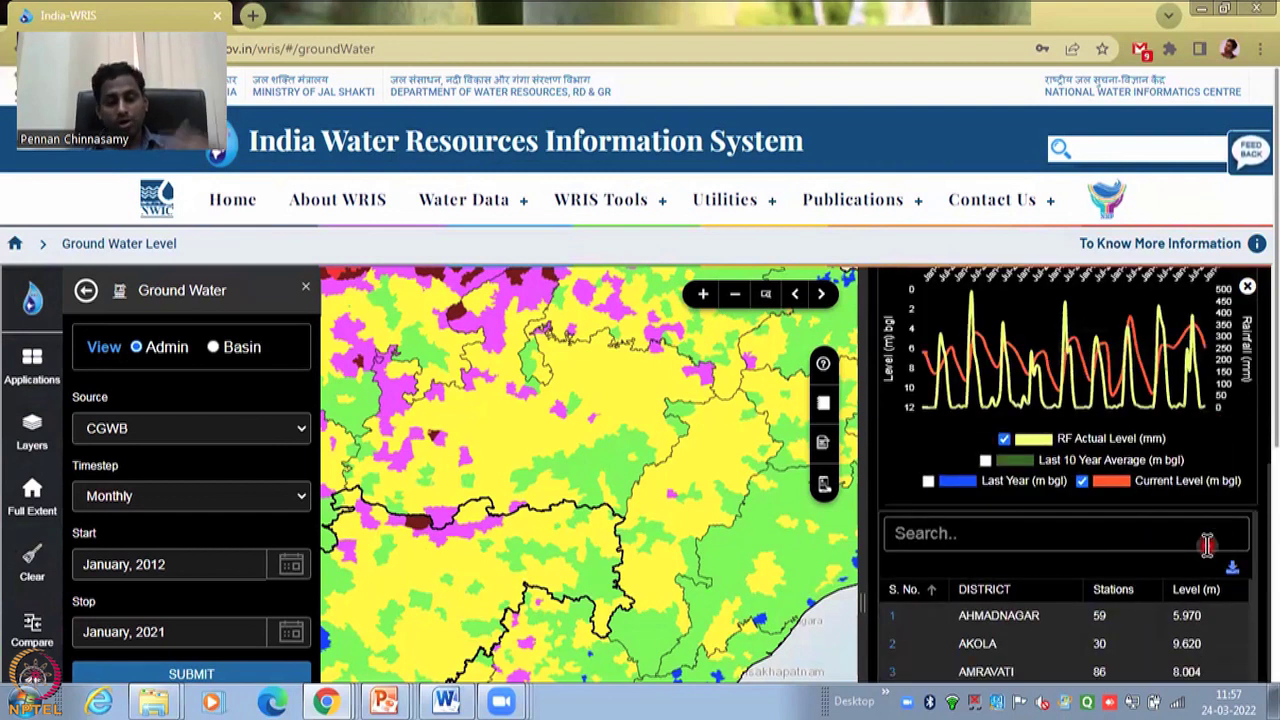
scroll(1070, 652, down, 1)
scroll(1070, 652, down, 3)
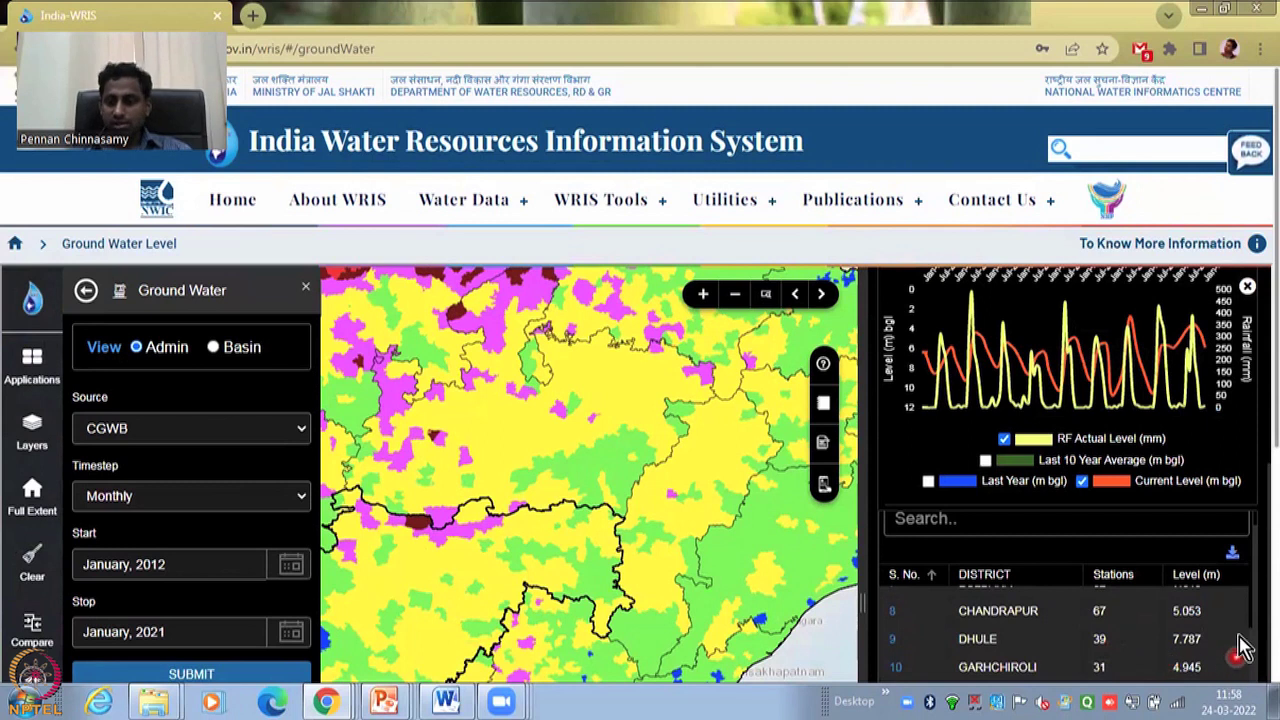
scroll(1276, 470, down, 1)
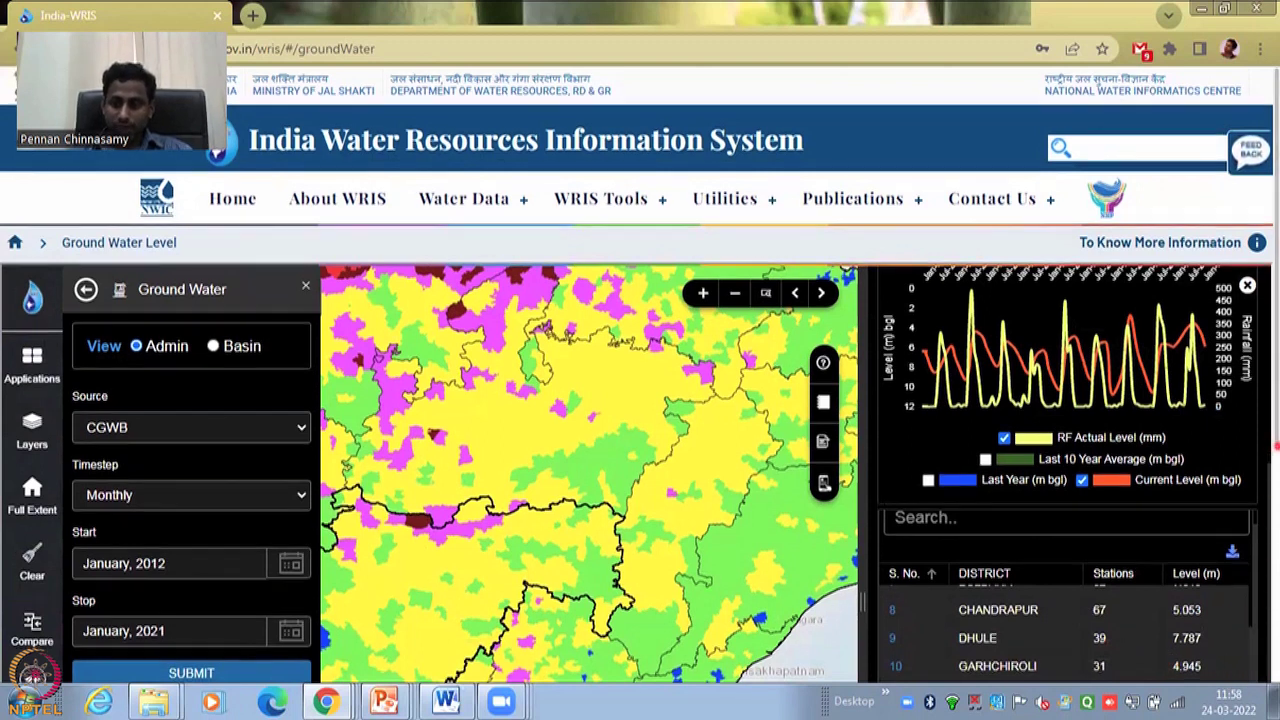
scroll(1277, 470, down, 1)
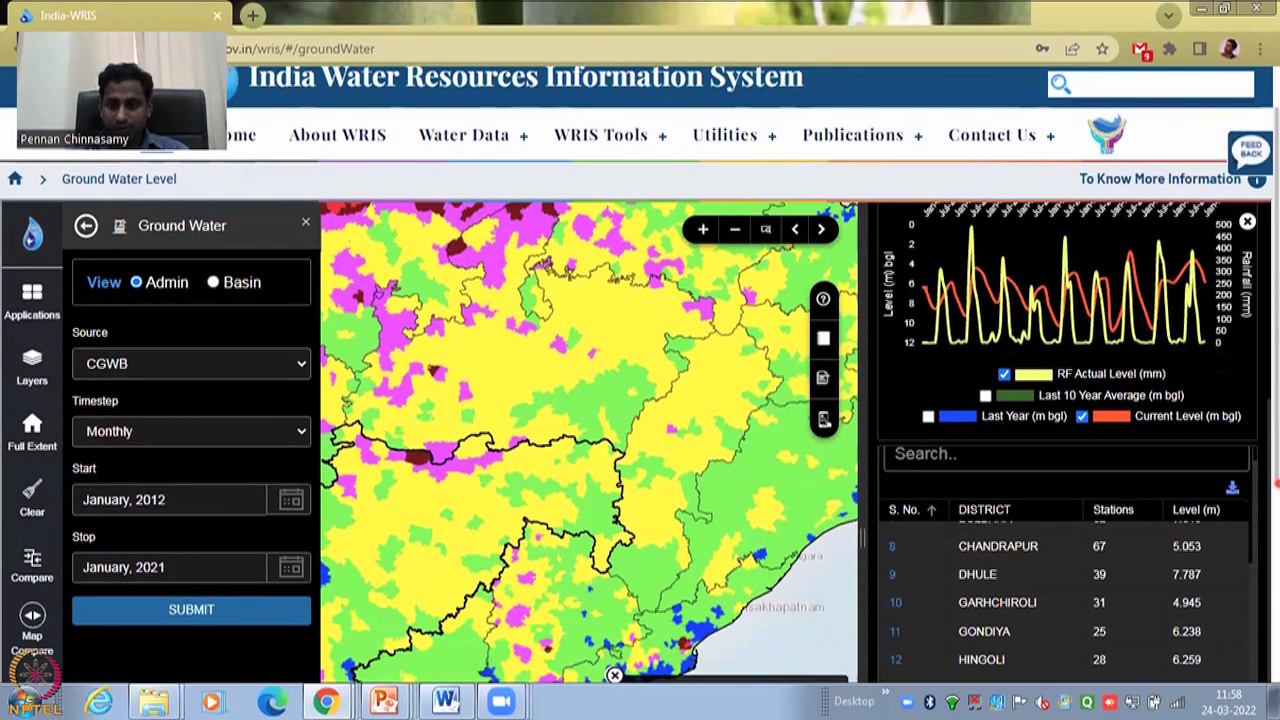
scroll(1276, 484, down, 2)
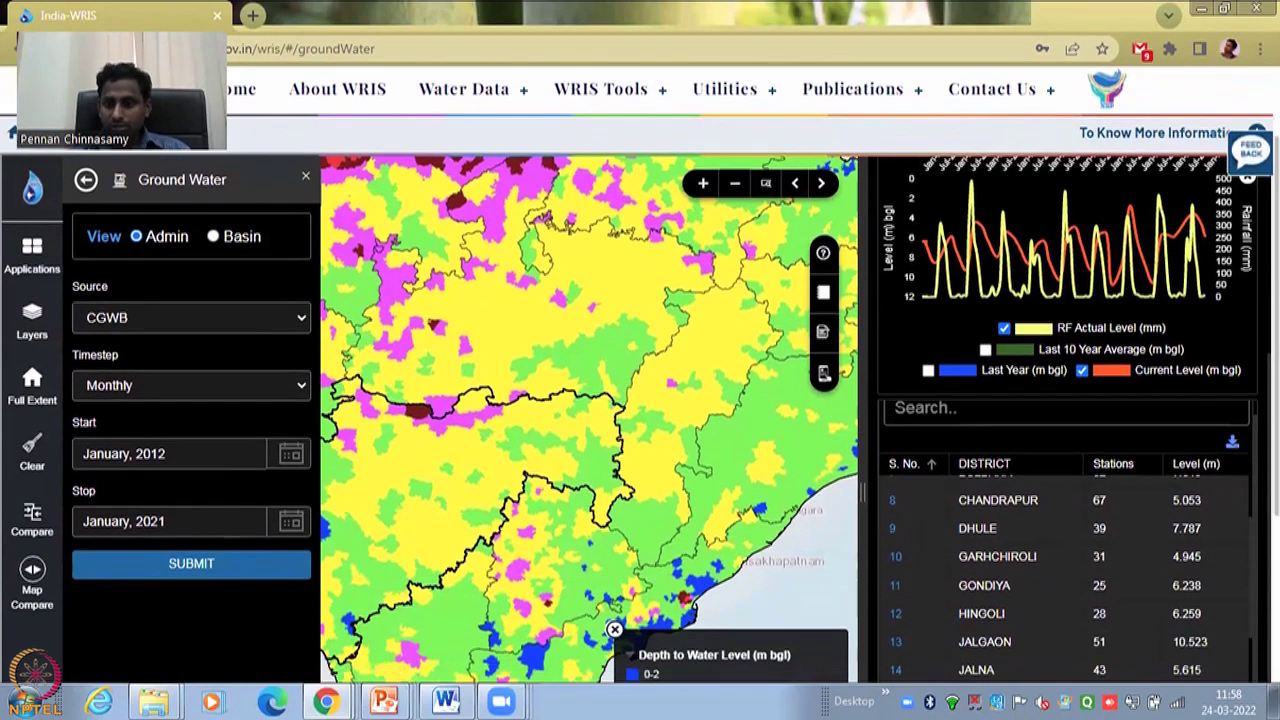
scroll(1276, 484, down, 1)
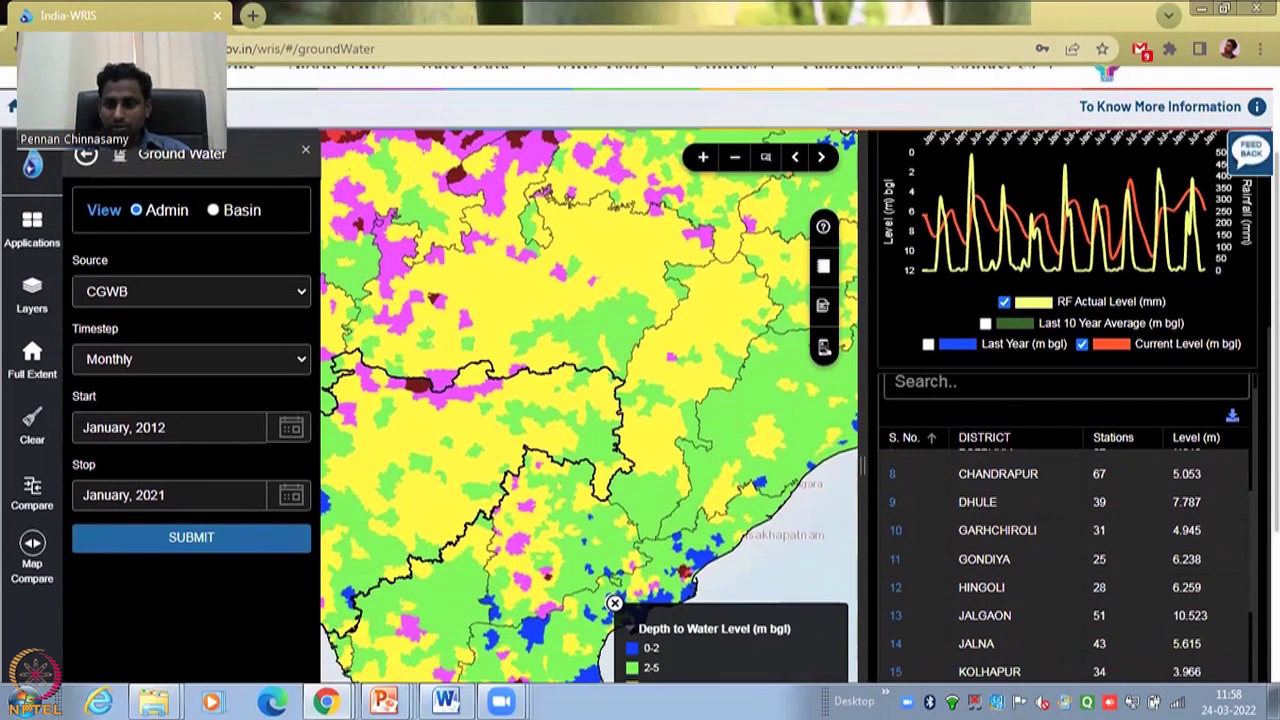
scroll(1012, 575, down, 5)
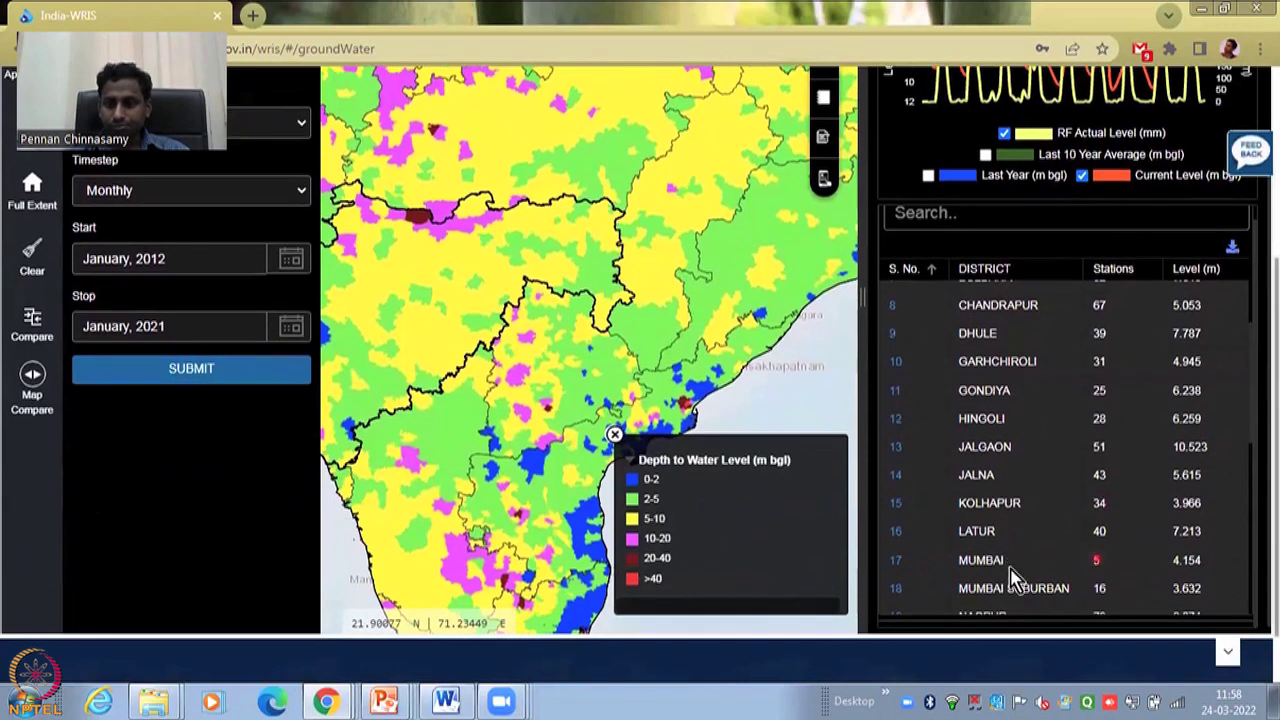
scroll(1012, 575, down, 3)
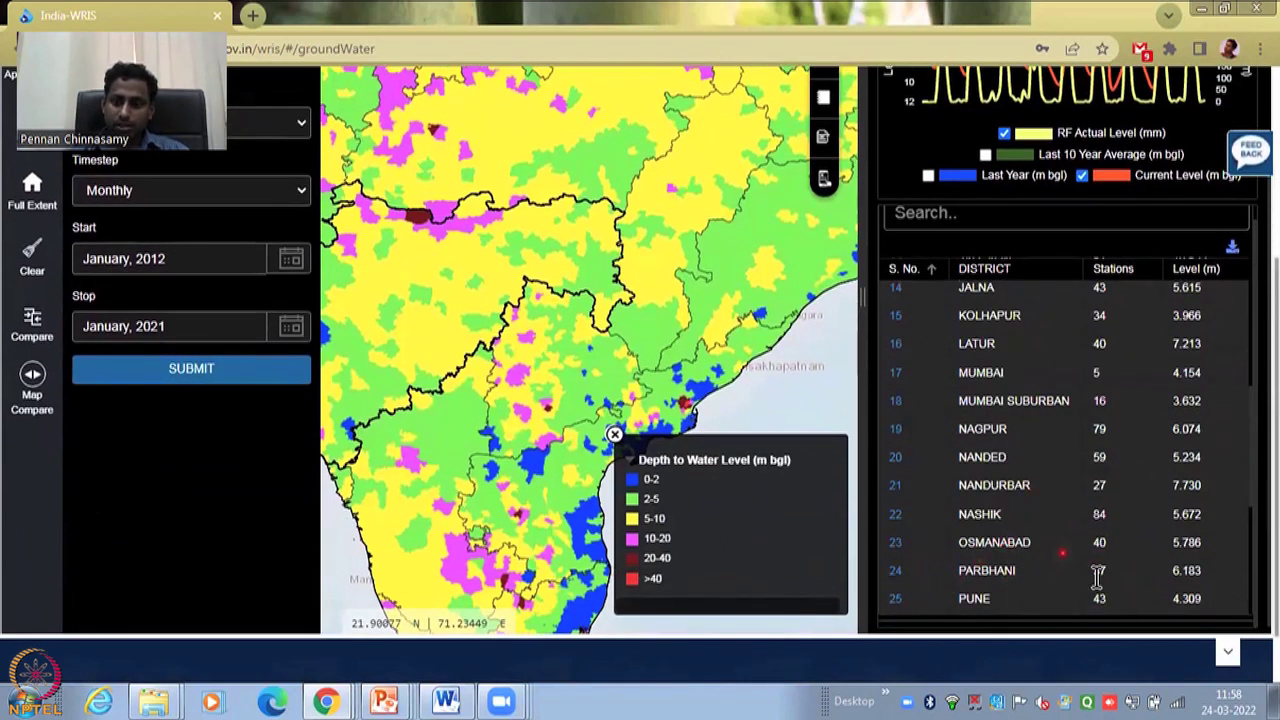
scroll(1071, 604, down, 4)
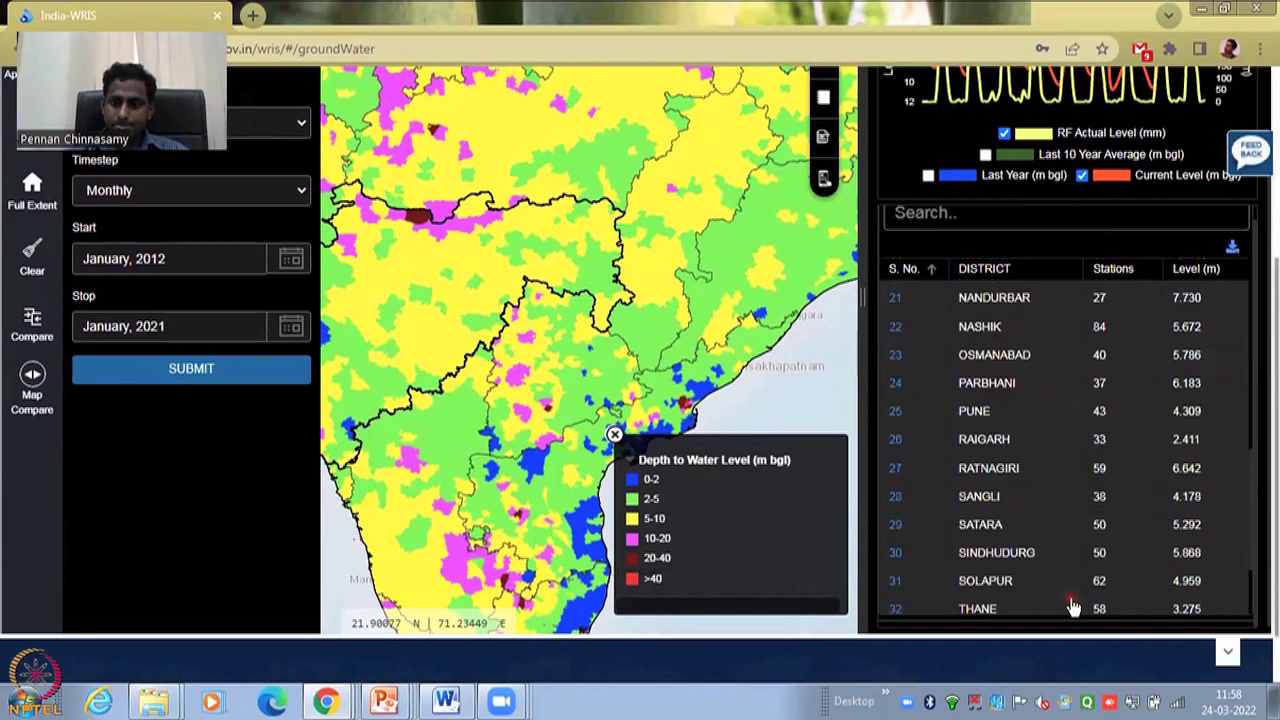
- Select the PARBHANI row and load Parbhani district's groundwater summary panel
click(996, 390)
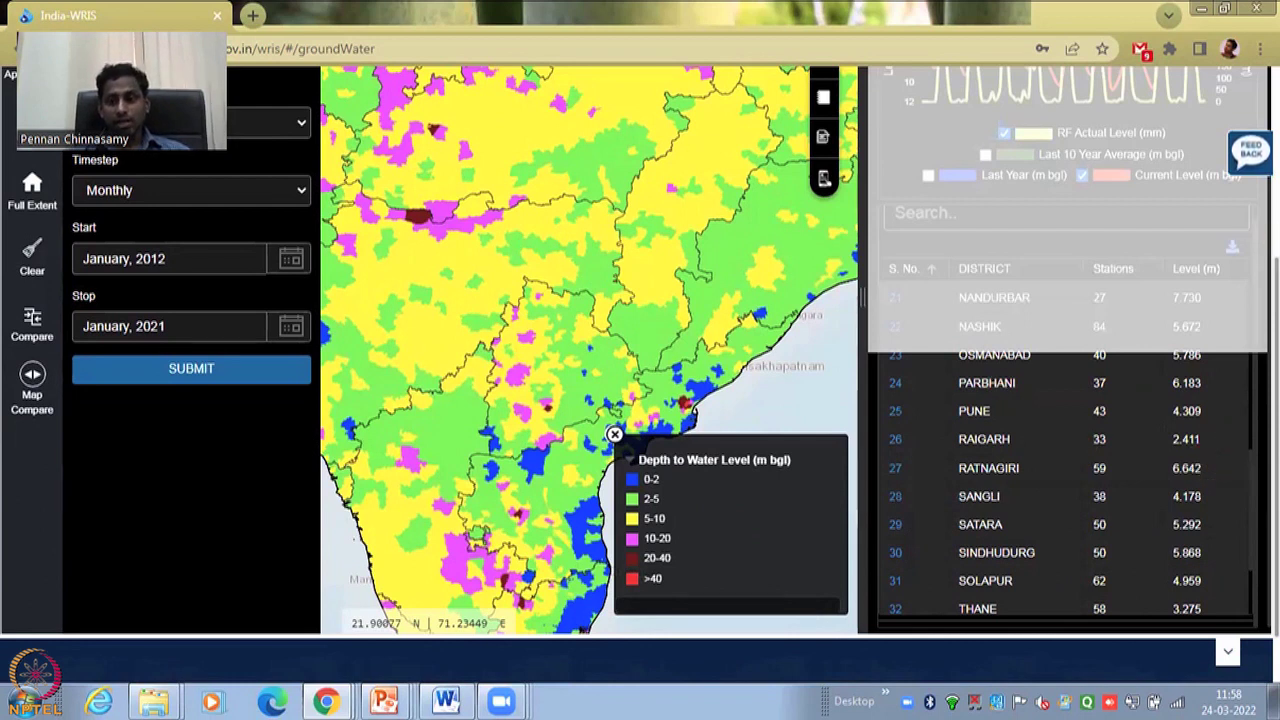
scroll(1272, 244, up, 3)
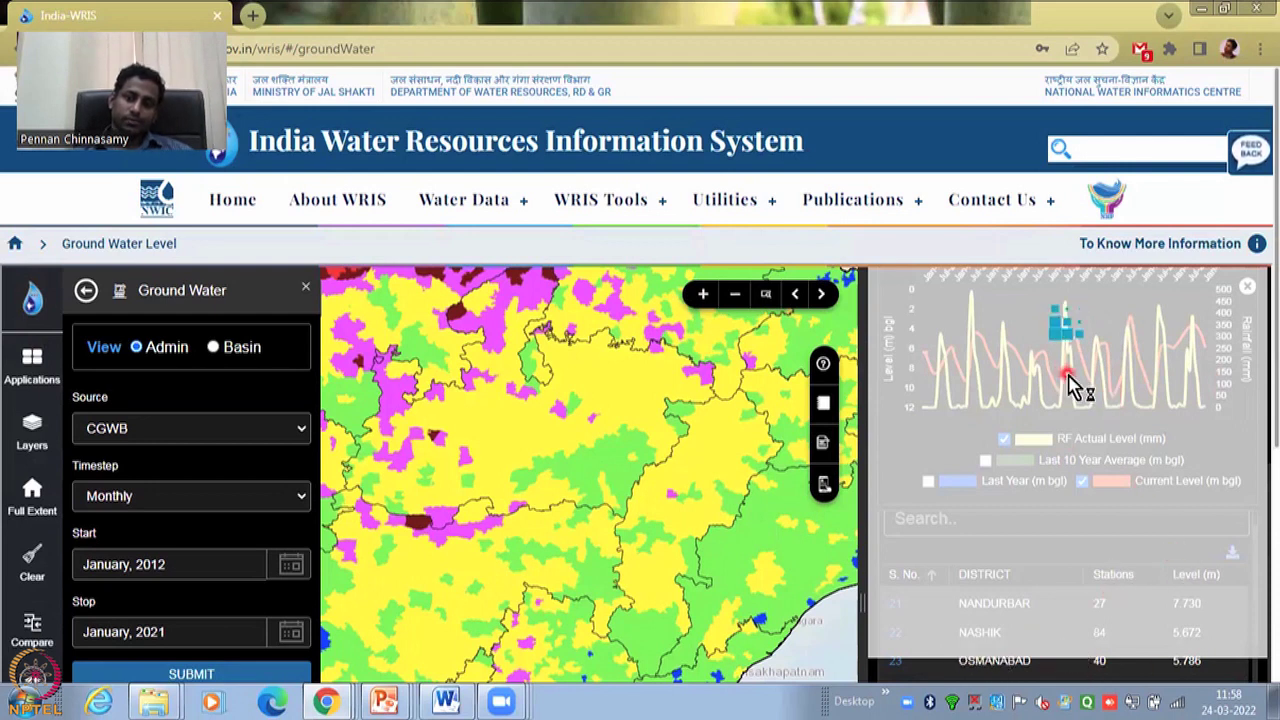
scroll(1090, 438, down, 1)
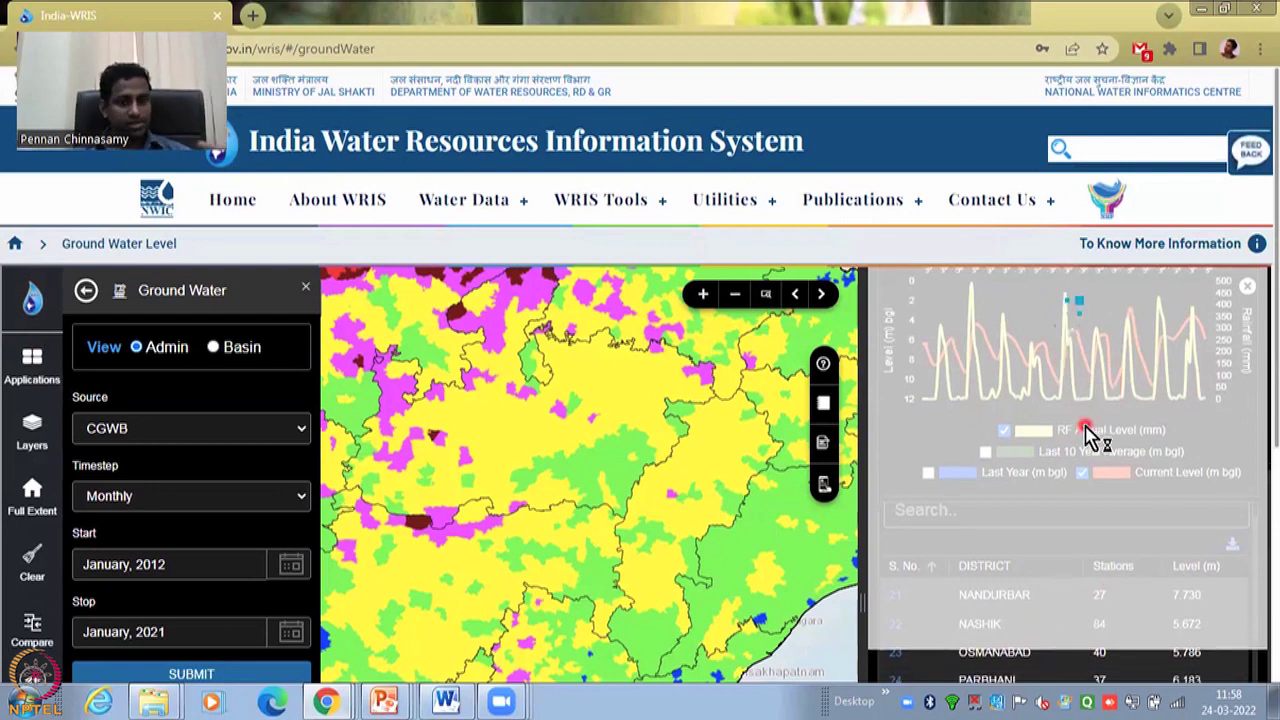
scroll(1089, 434, down, 1)
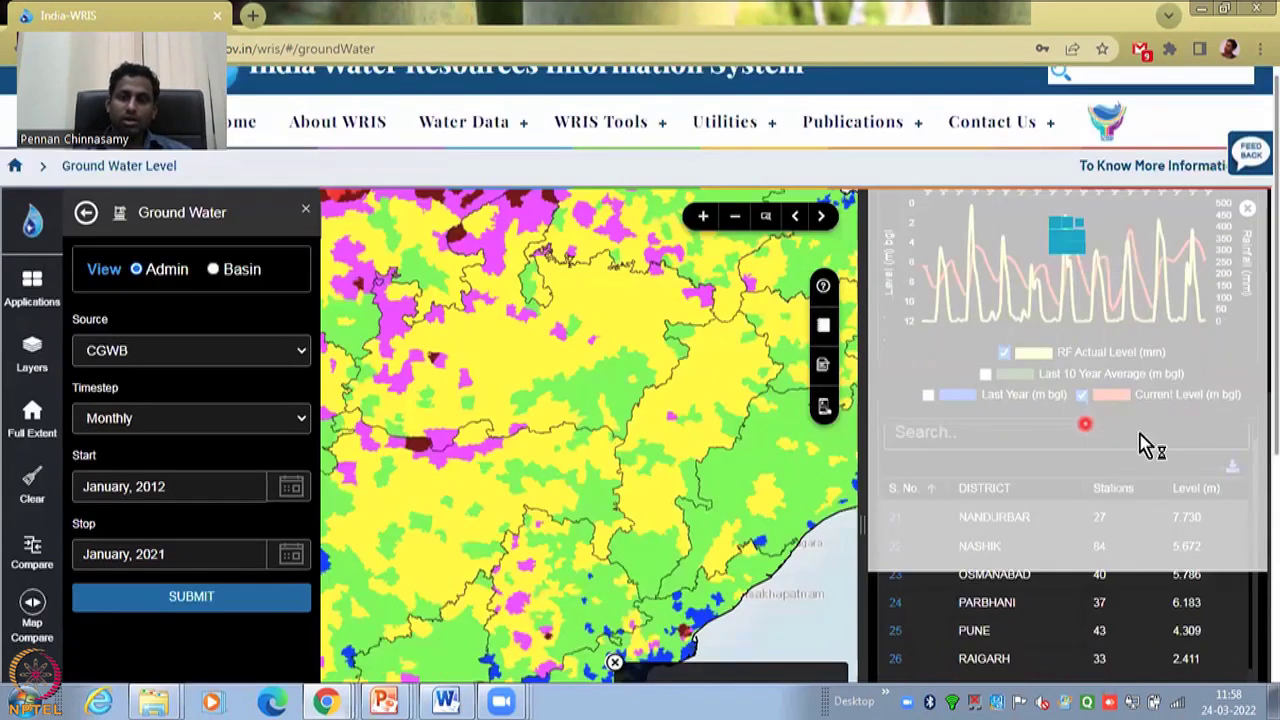
scroll(1155, 400, down, 1)
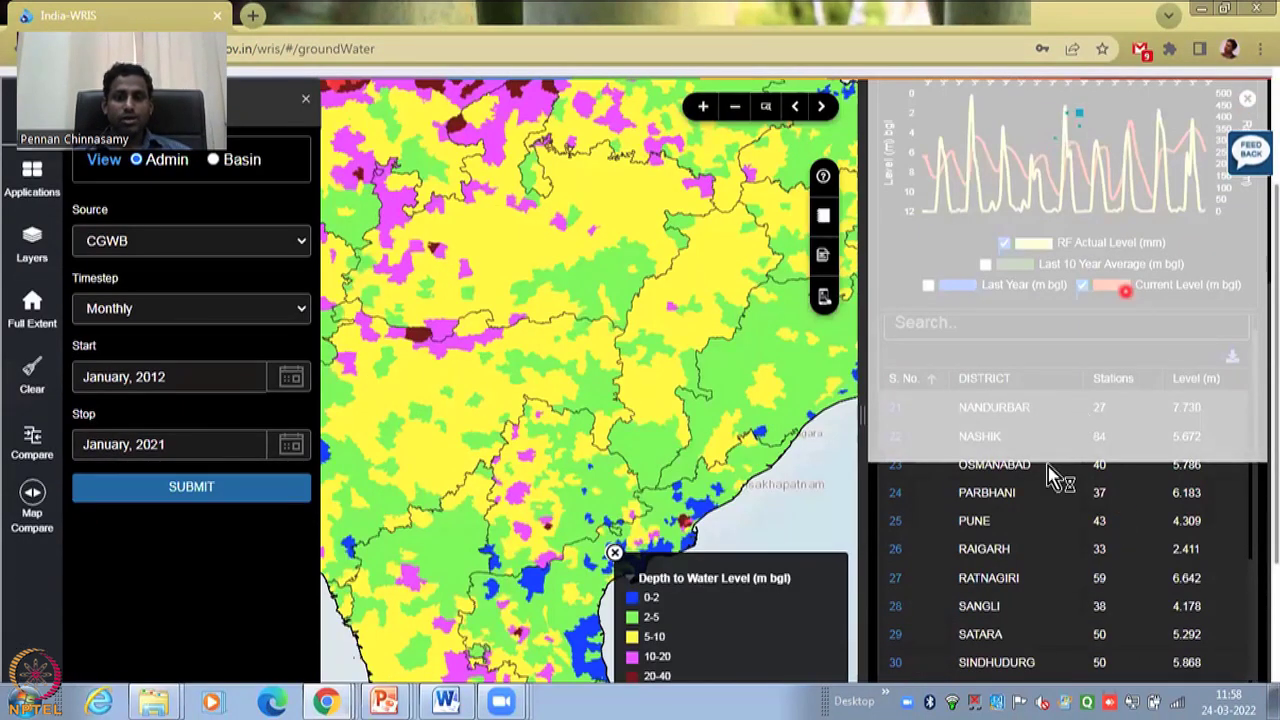
click(1222, 495)
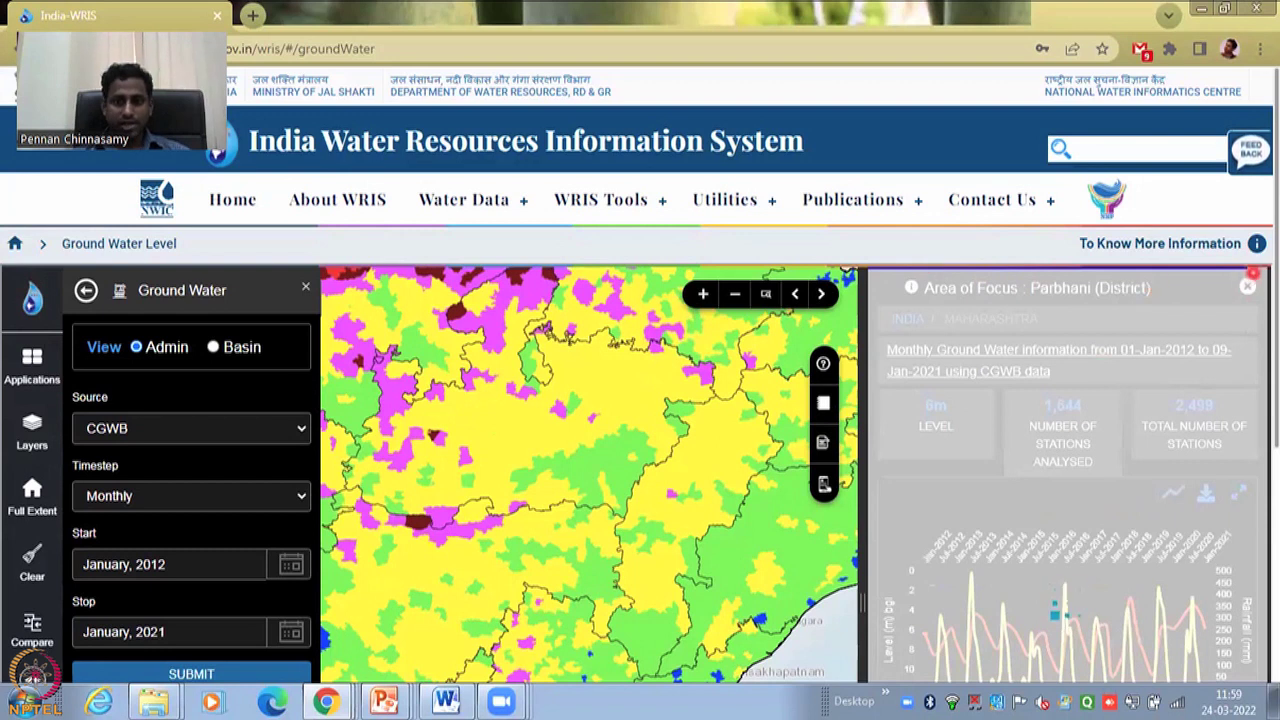
- Resubmit the monthly CGWB query for Jan 2012–Jan 2021 and return to the Dhule station chart
scroll(1160, 440, down, 5)
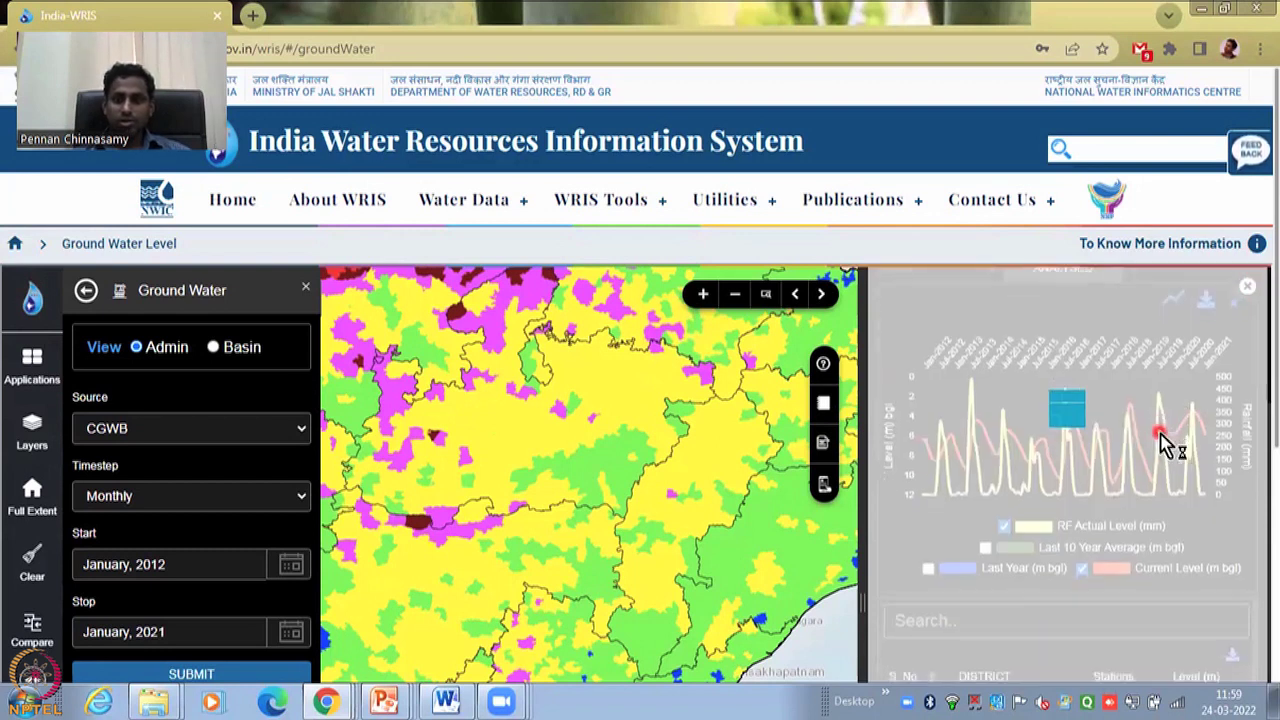
scroll(1165, 440, down, 3)
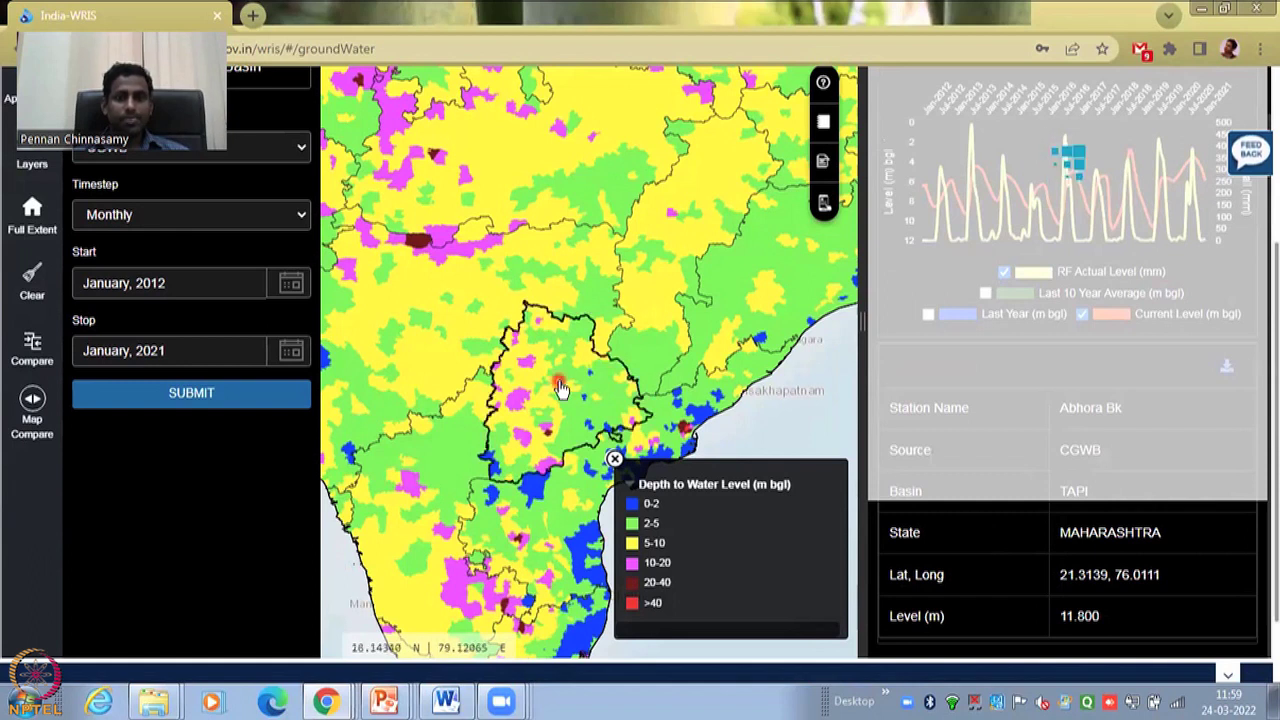
click(248, 400)
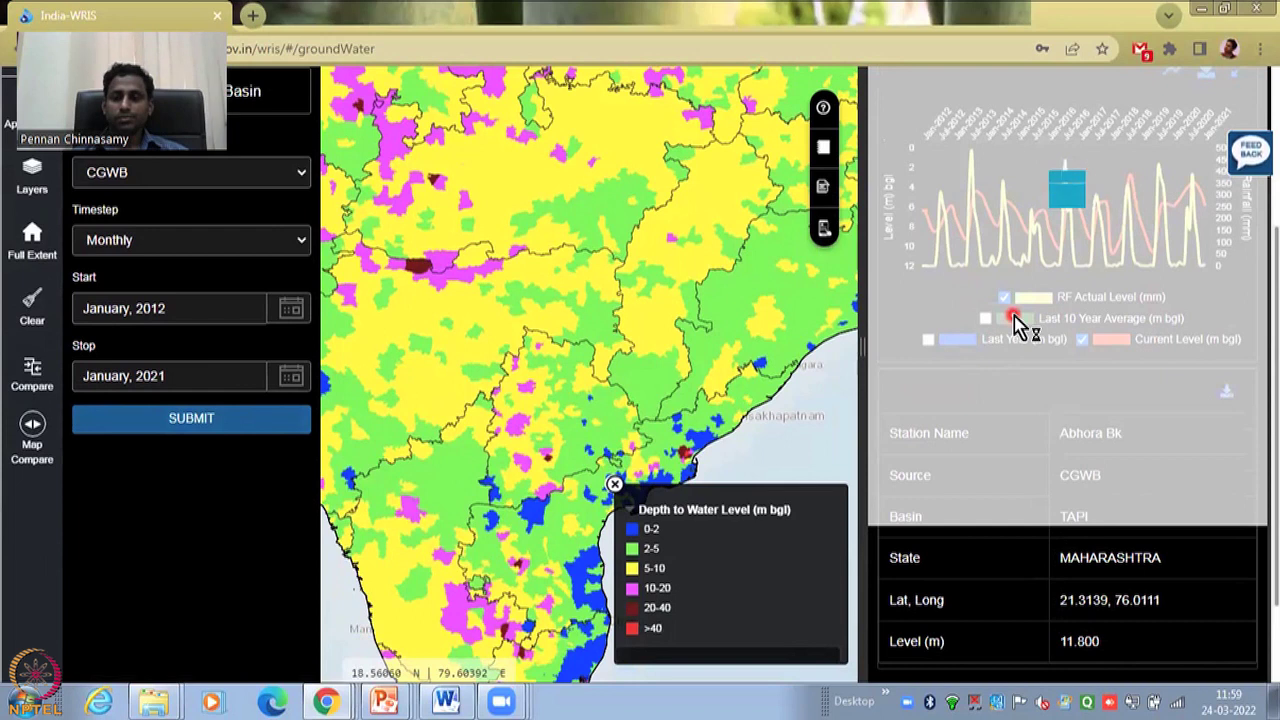
scroll(1015, 325, up, 5)
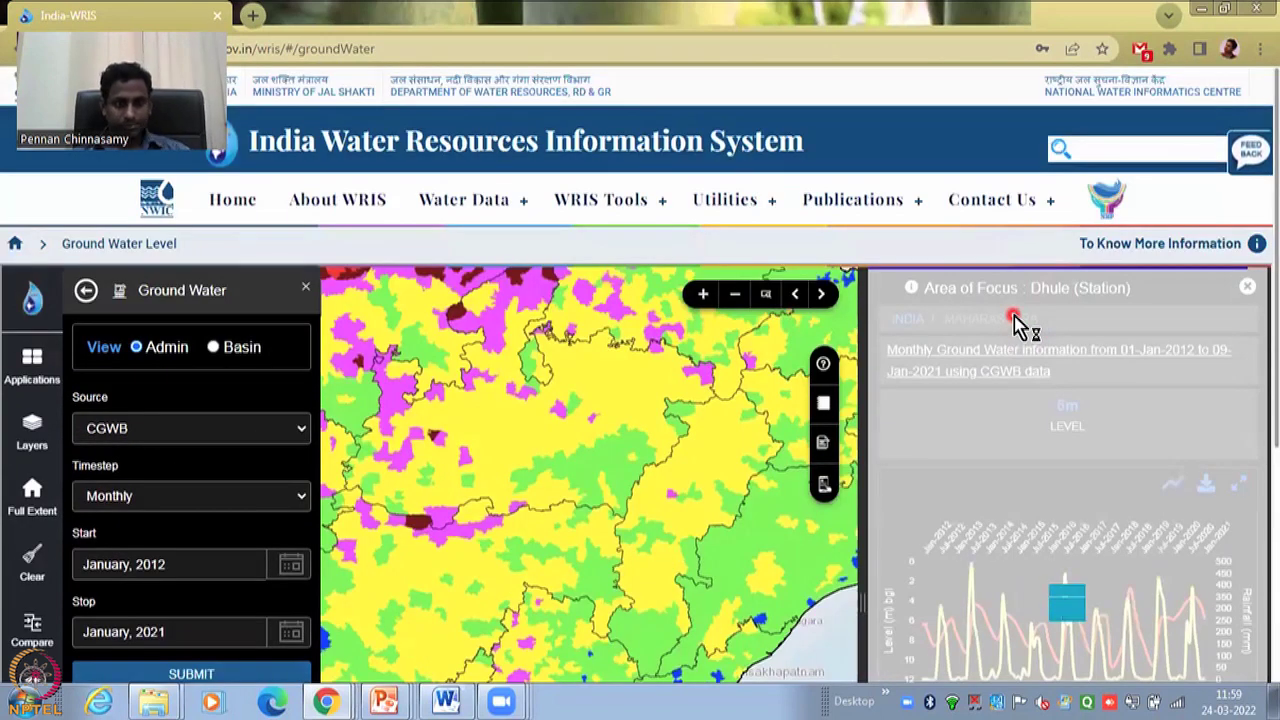
scroll(1017, 322, down, 1)
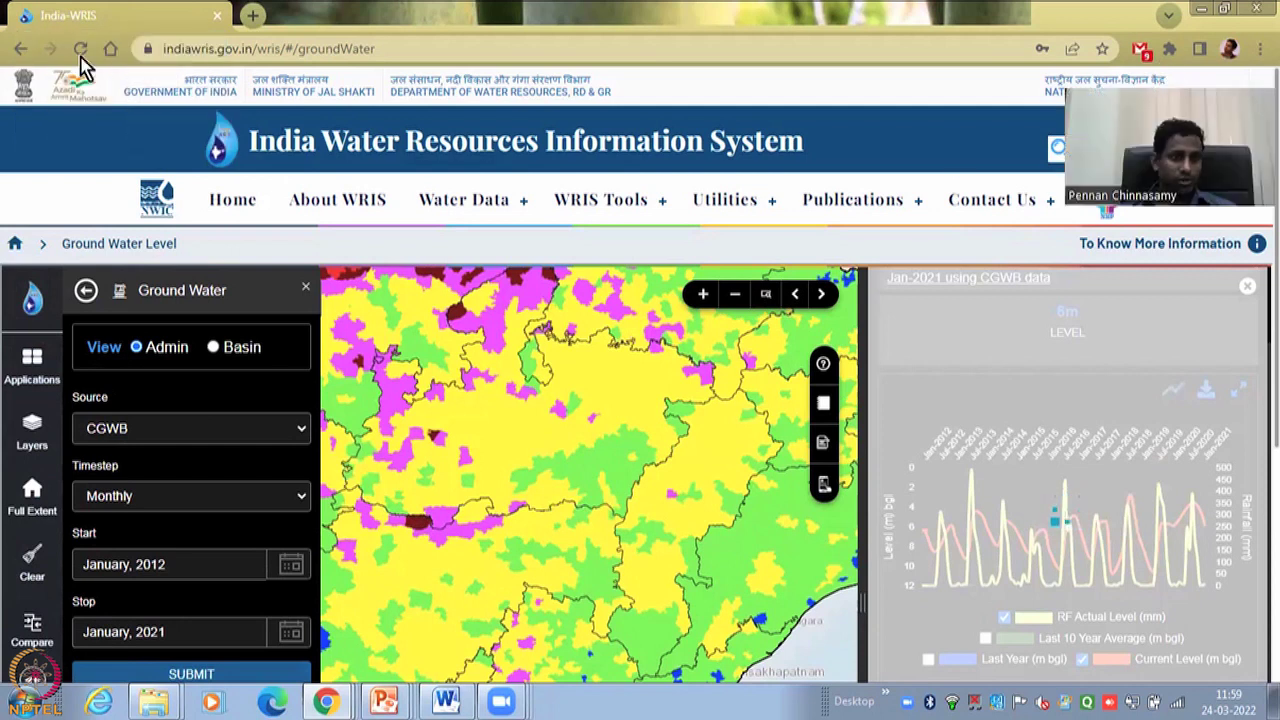
- Reload the Ground Water Level page in the browser
click(80, 54)
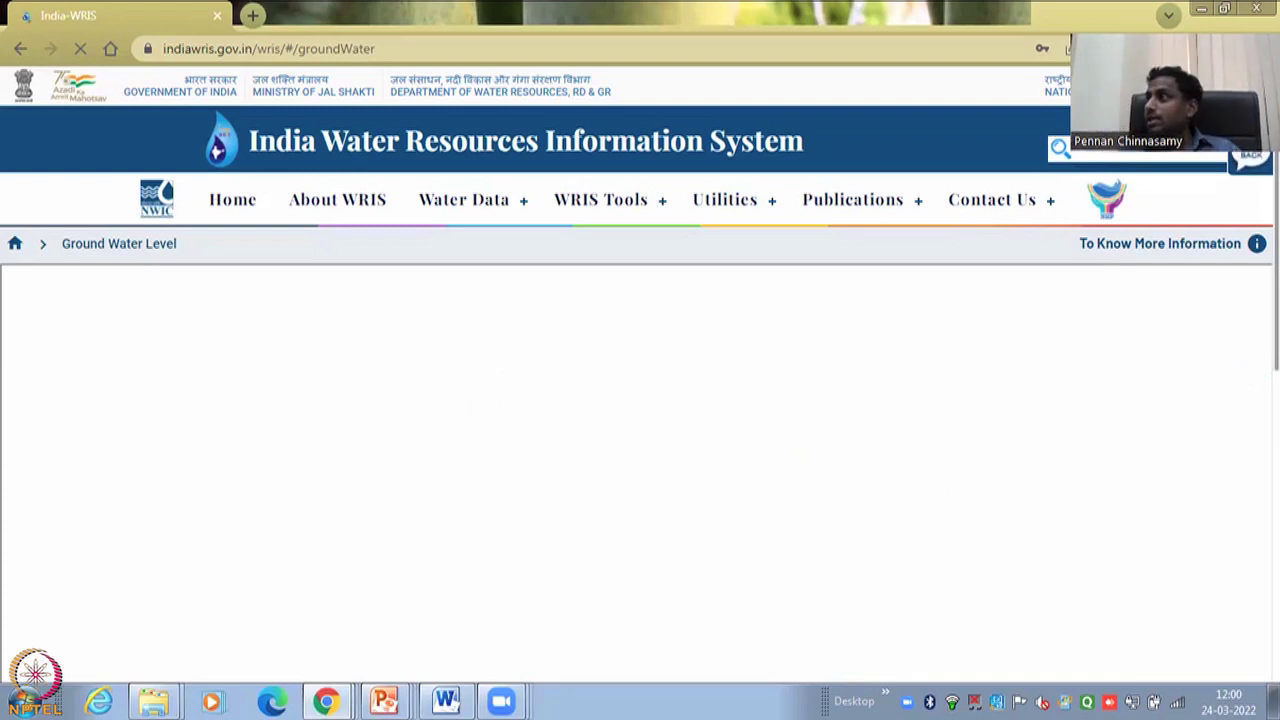
- Sketch a water-level wave with its start, peaks and trough circled, then clear the annotations
mouse_move(200, 478)
mouse_down()
mouse_move(290, 391)
mouse_move(457, 430)
mouse_move(553, 510)
mouse_move(809, 427)
mouse_move(988, 497)
mouse_up()
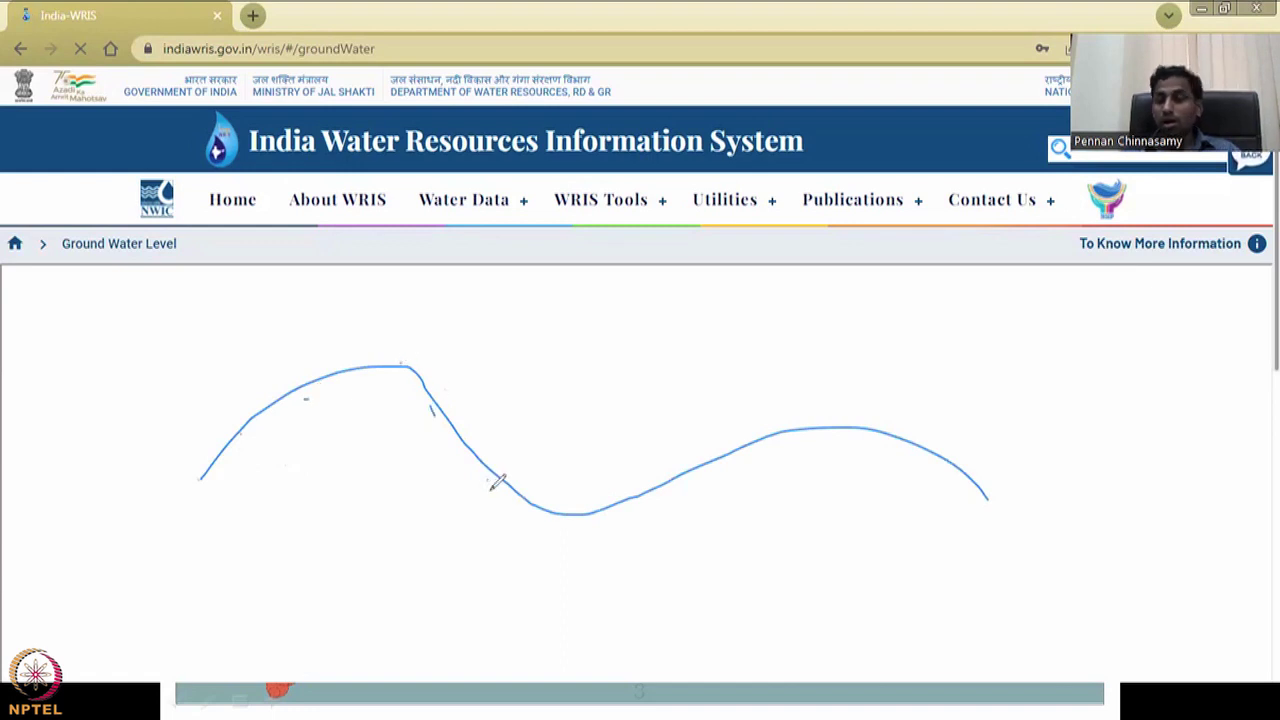
drag(200, 450, 186, 505)
mouse_move(378, 365)
mouse_down()
mouse_move(412, 338)
mouse_move(366, 390)
mouse_up()
mouse_move(562, 457)
mouse_down()
mouse_move(514, 496)
mouse_move(588, 483)
mouse_move(524, 458)
mouse_up()
drag(845, 418, 822, 402)
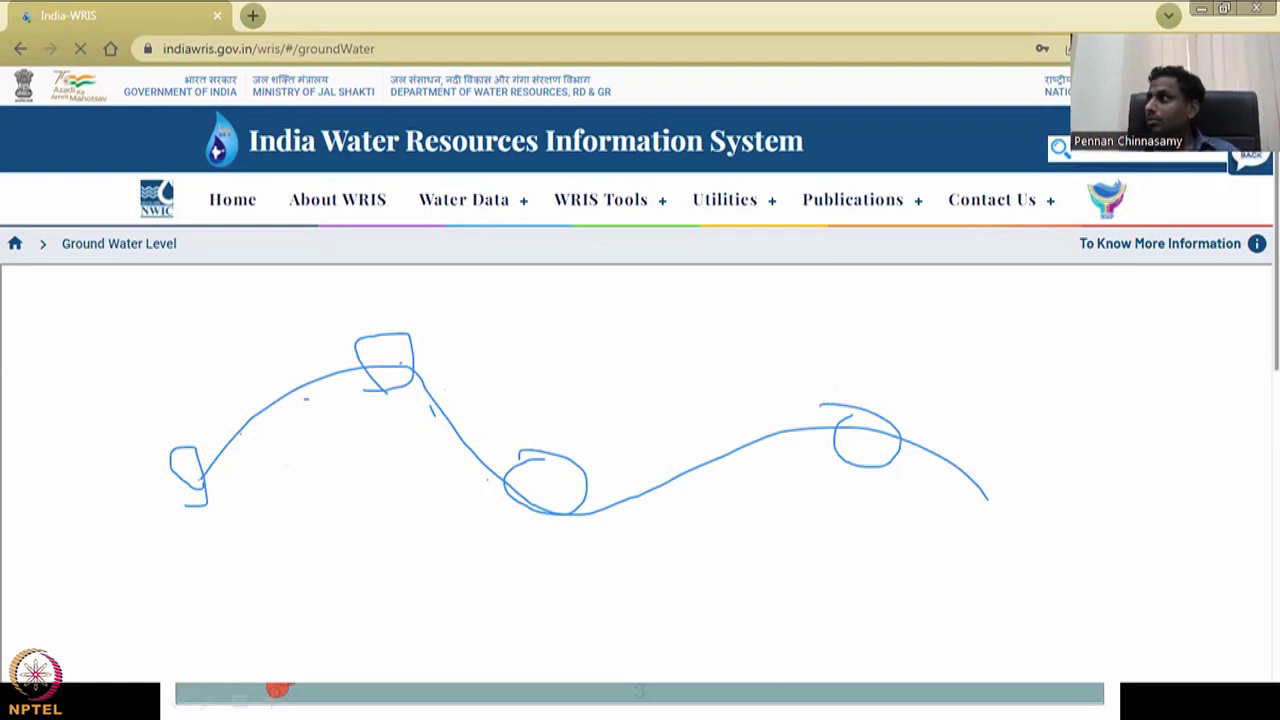
key(e)
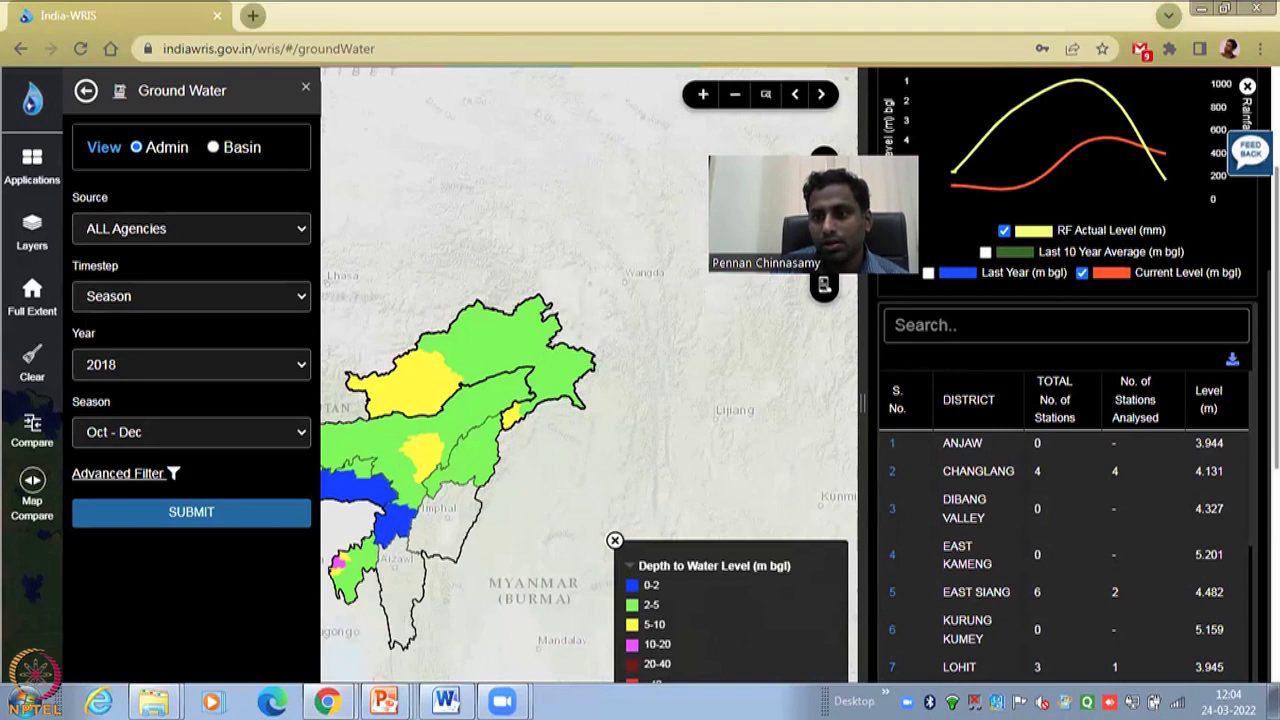
- Return to the all-India groundwater summary and drill into Maharashtra's districts
scroll(1007, 338, up, 2)
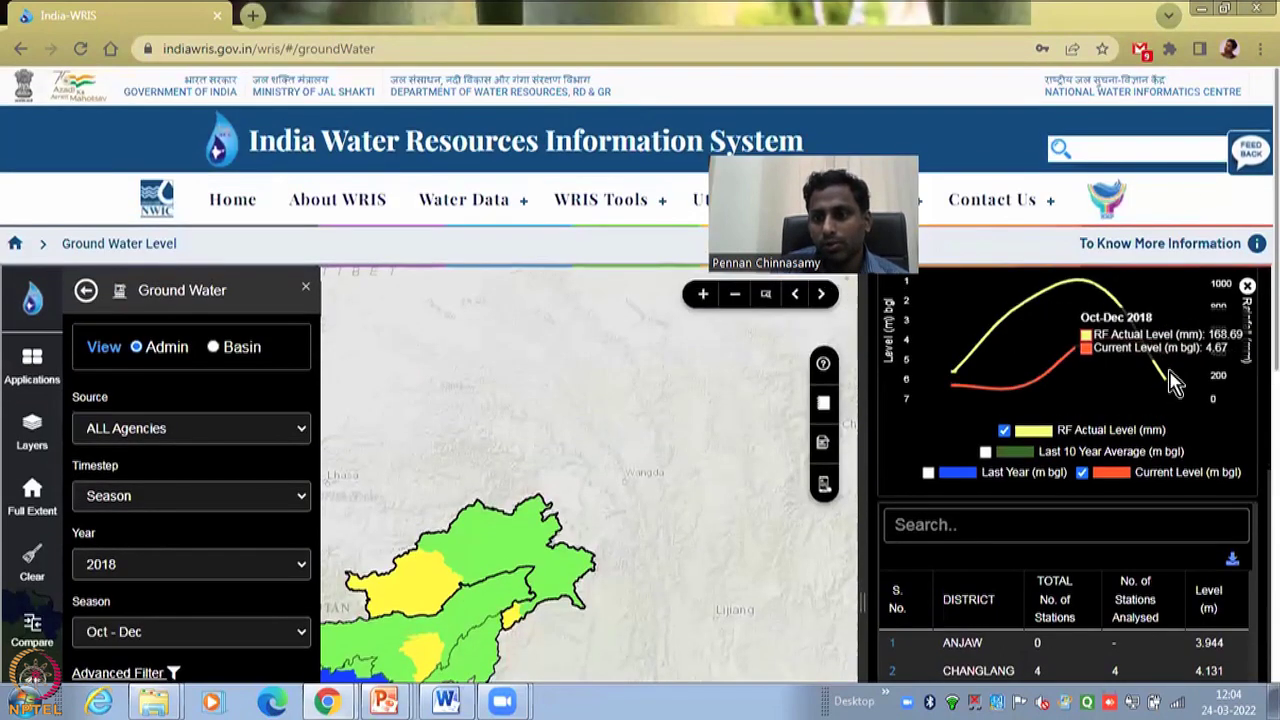
click(910, 326)
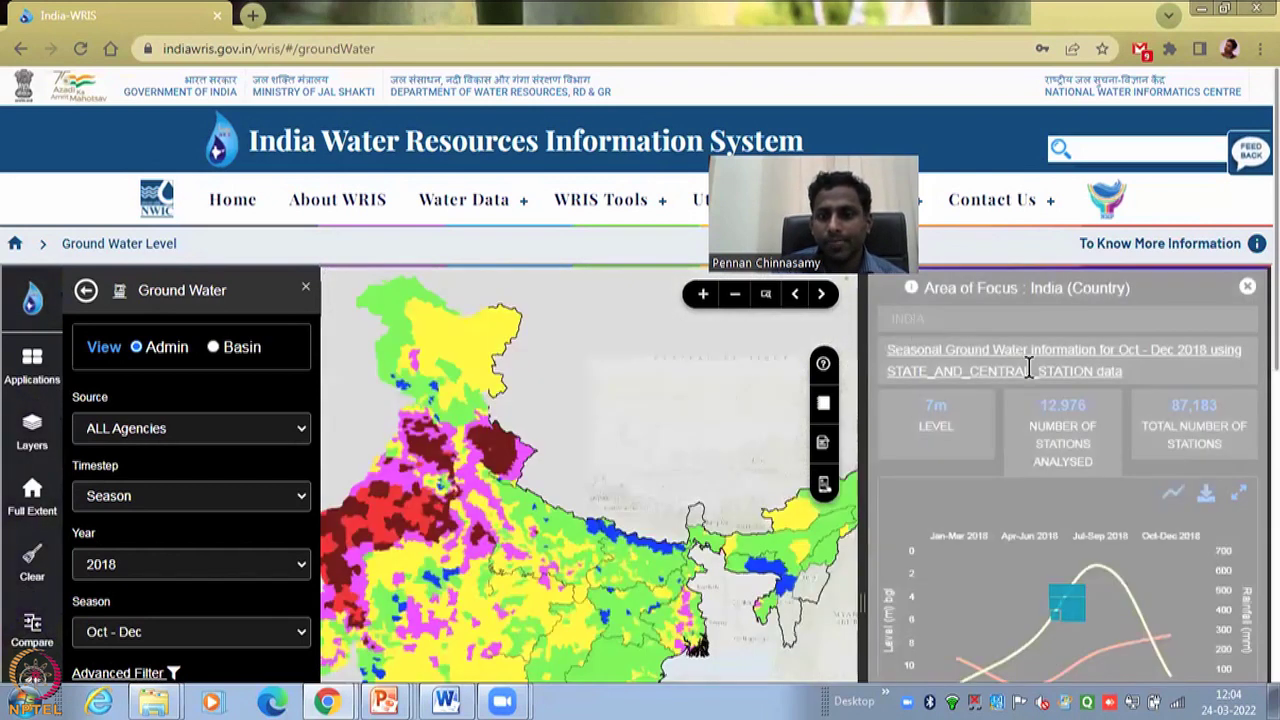
scroll(1100, 580, down, 3)
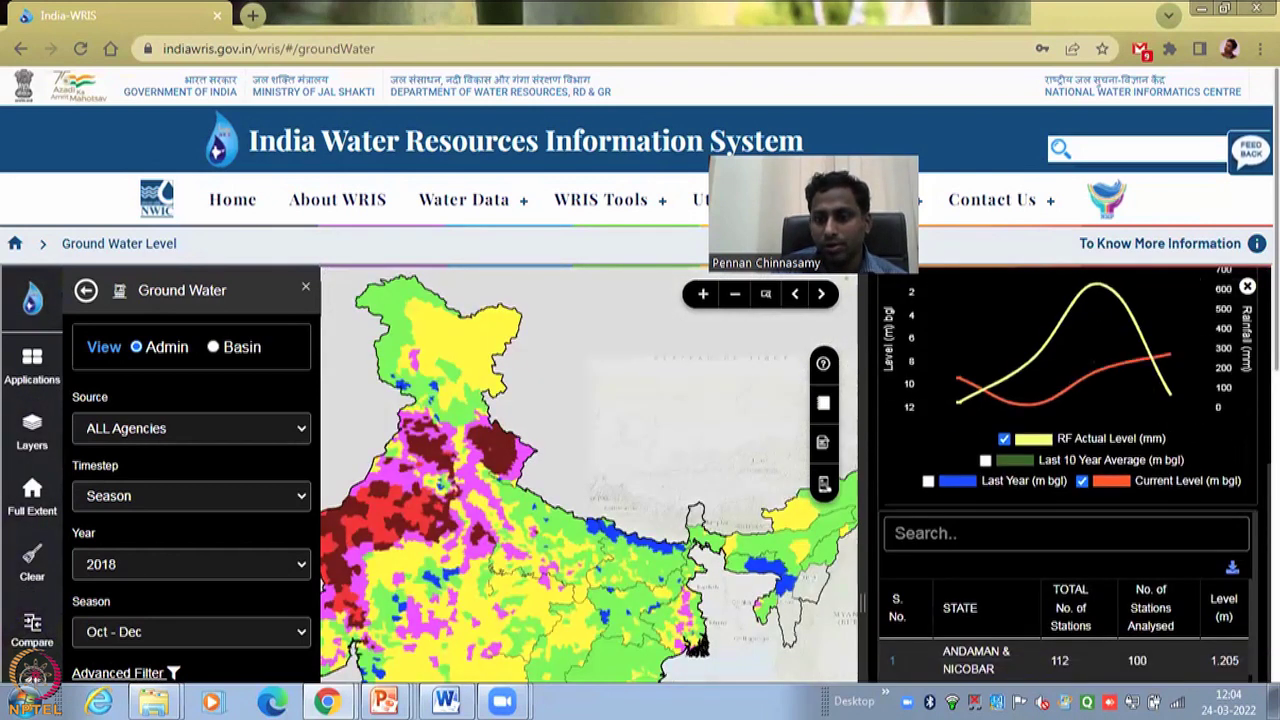
scroll(200, 514, down, 2)
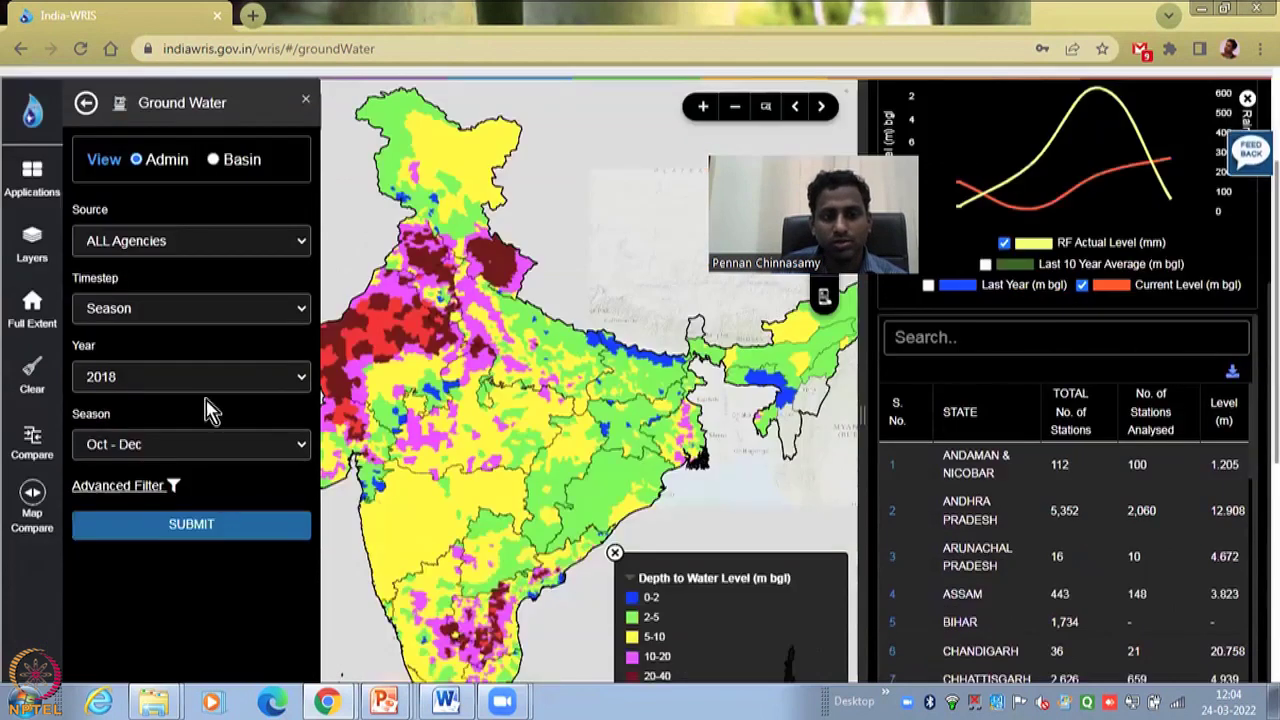
scroll(960, 622, down, 2)
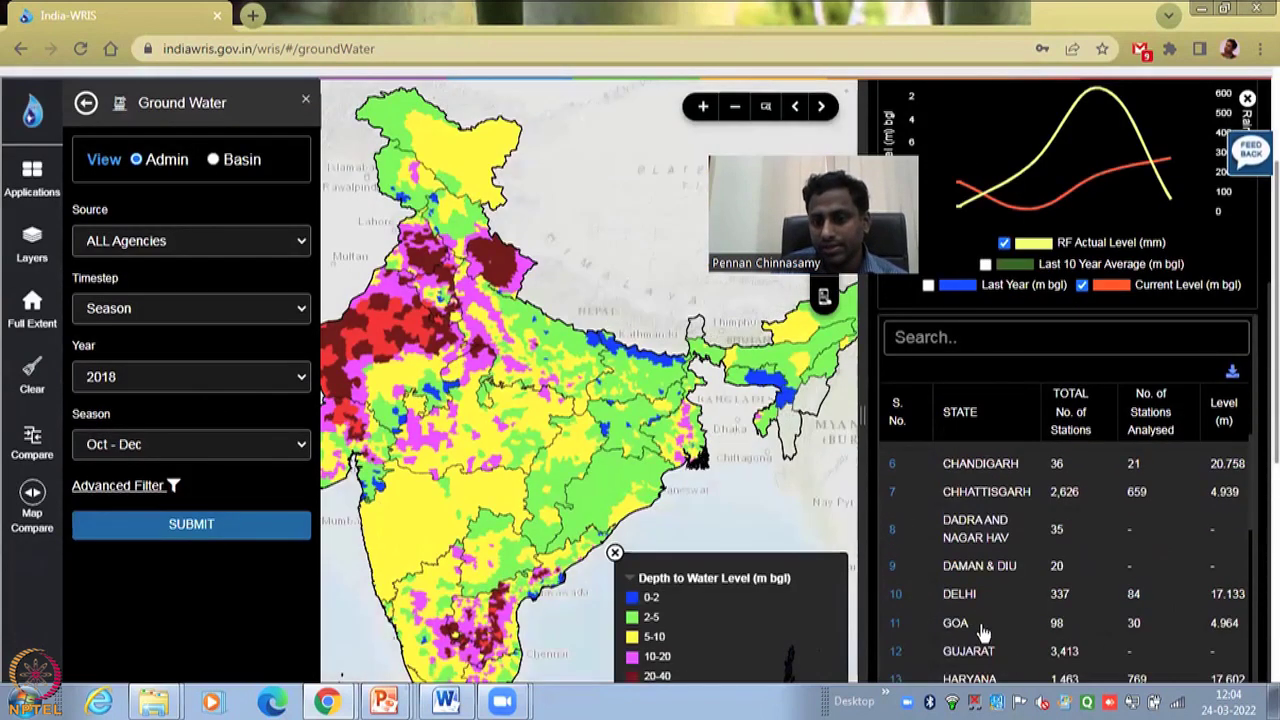
scroll(982, 630, down, 4)
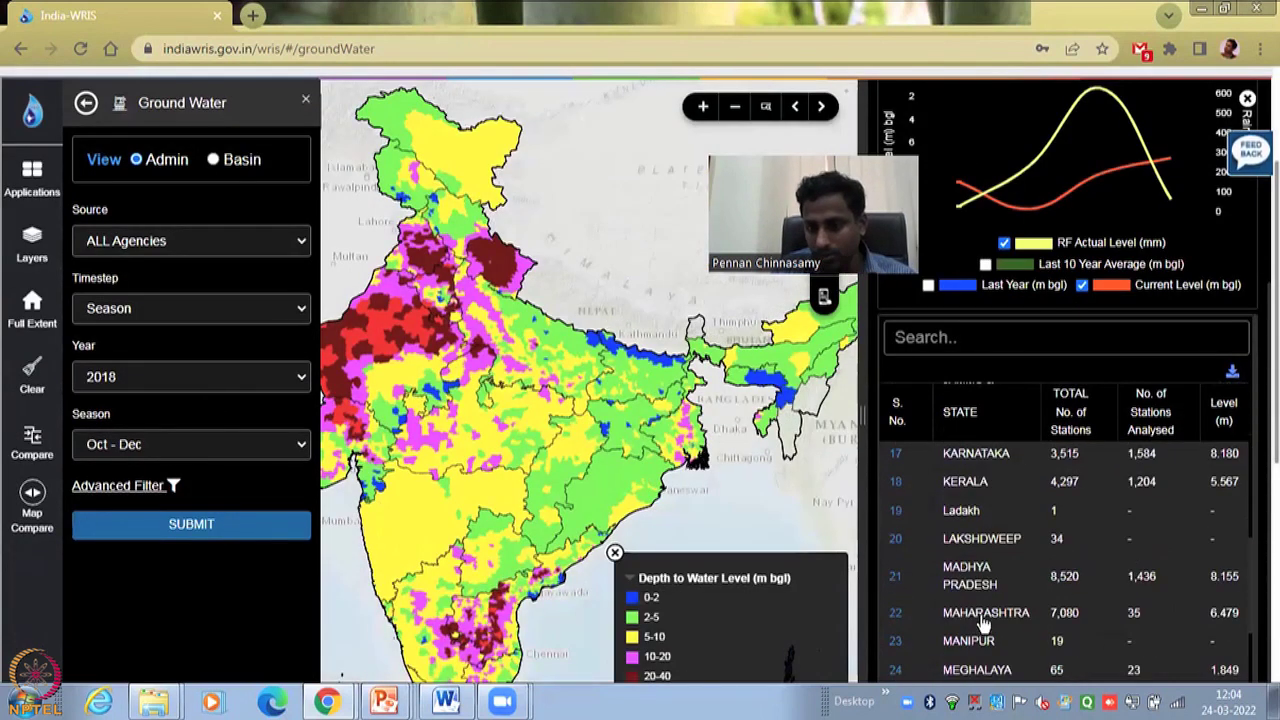
click(982, 626)
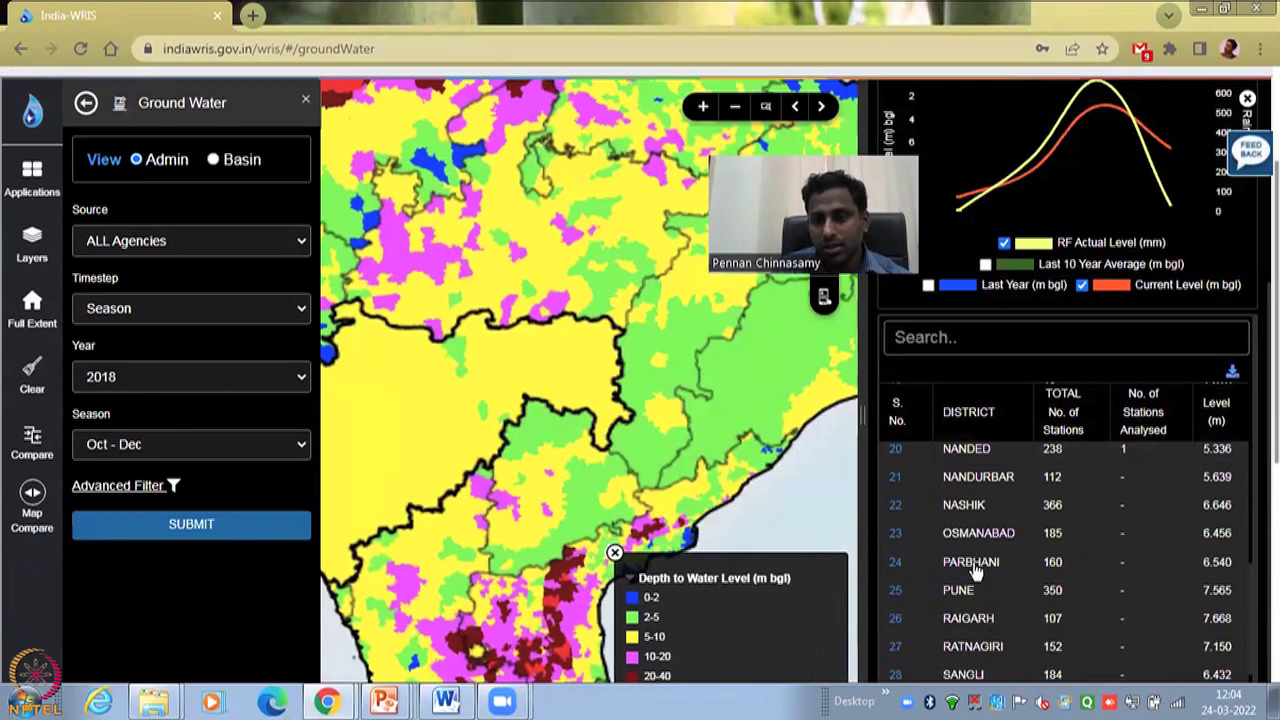
- Look through Parbhani's stations, then list Mumbai's Oct–Dec 2018 CGWB stations
click(975, 567)
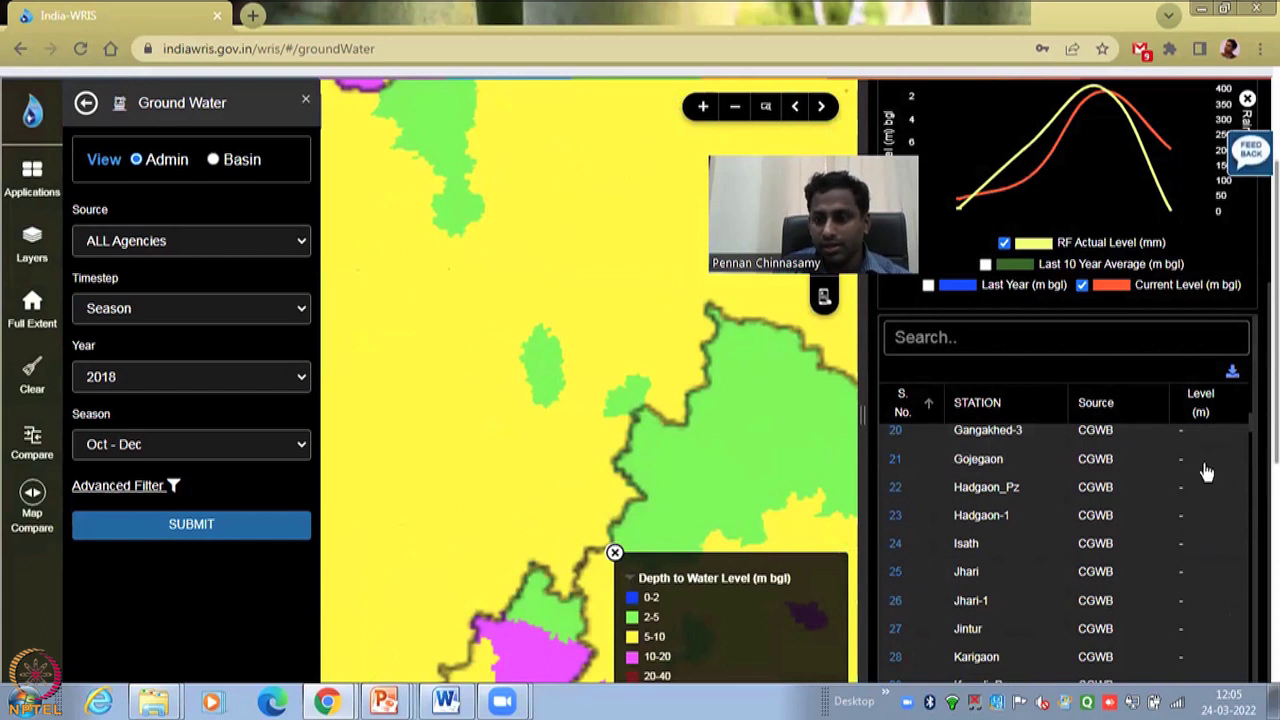
scroll(1192, 523, down, 7)
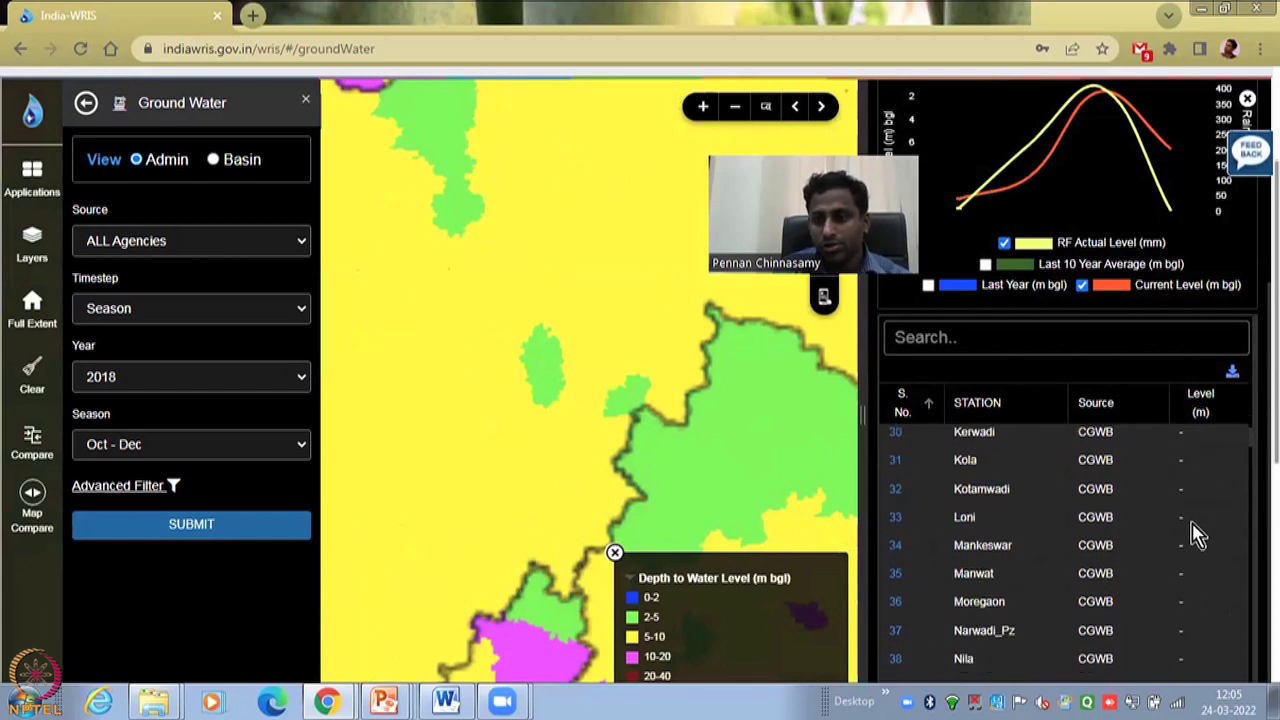
scroll(1192, 523, down, 10)
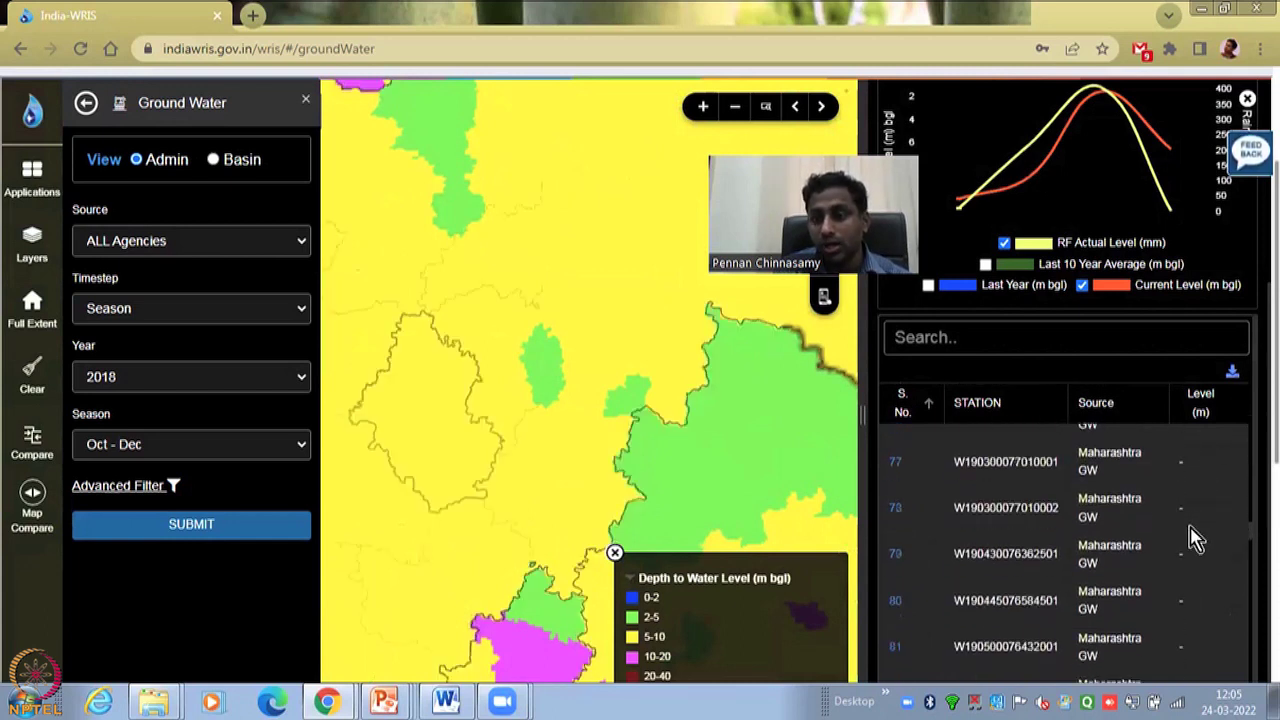
scroll(1190, 528, down, 5)
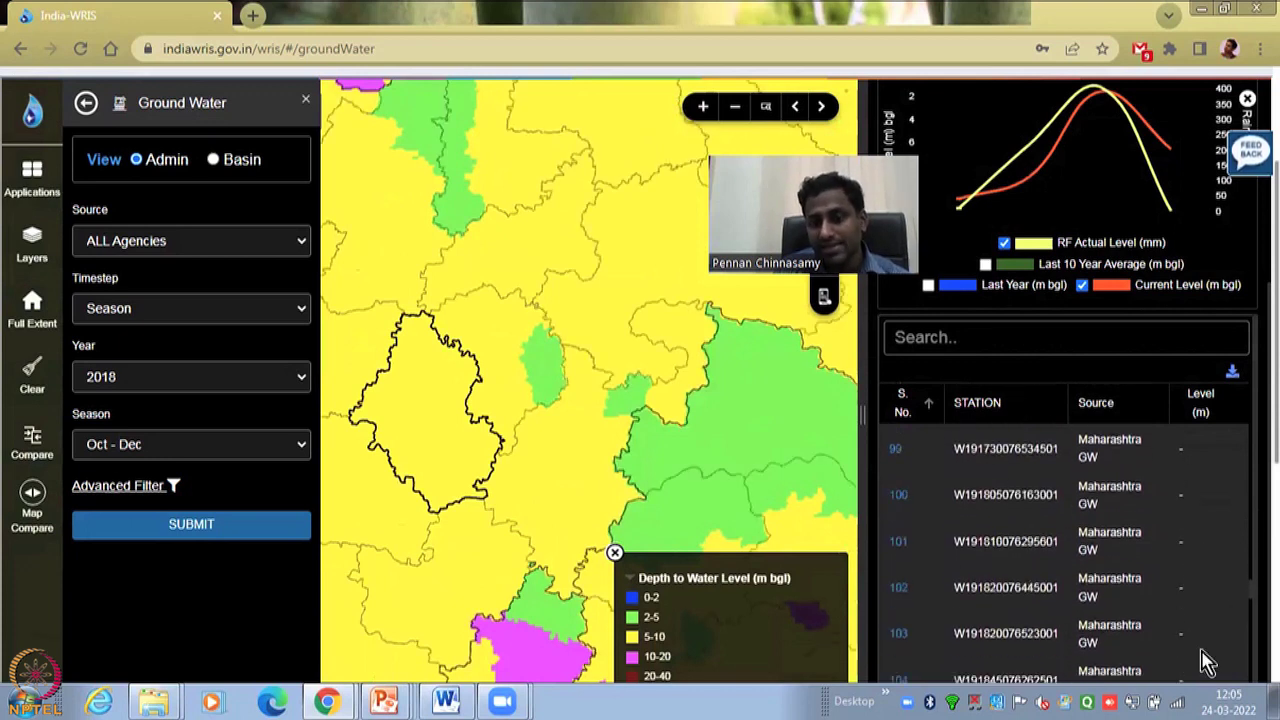
scroll(1170, 580, down, 12)
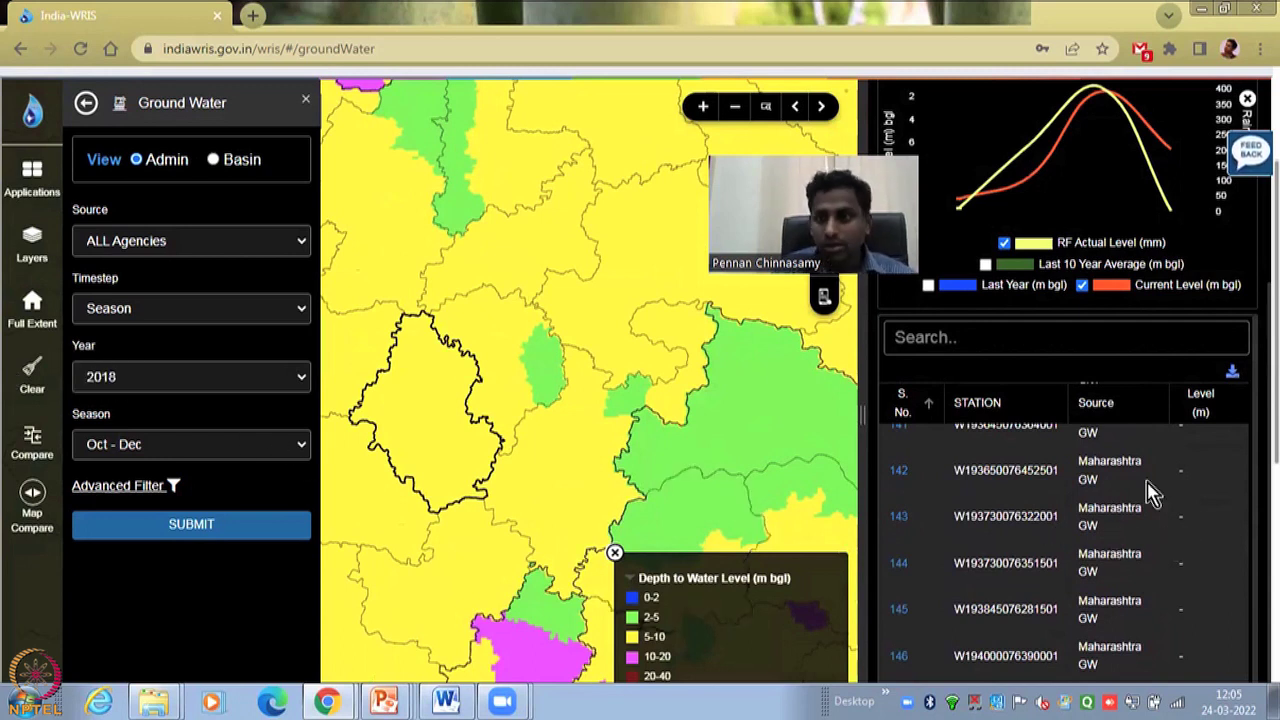
scroll(1175, 465, up, 18)
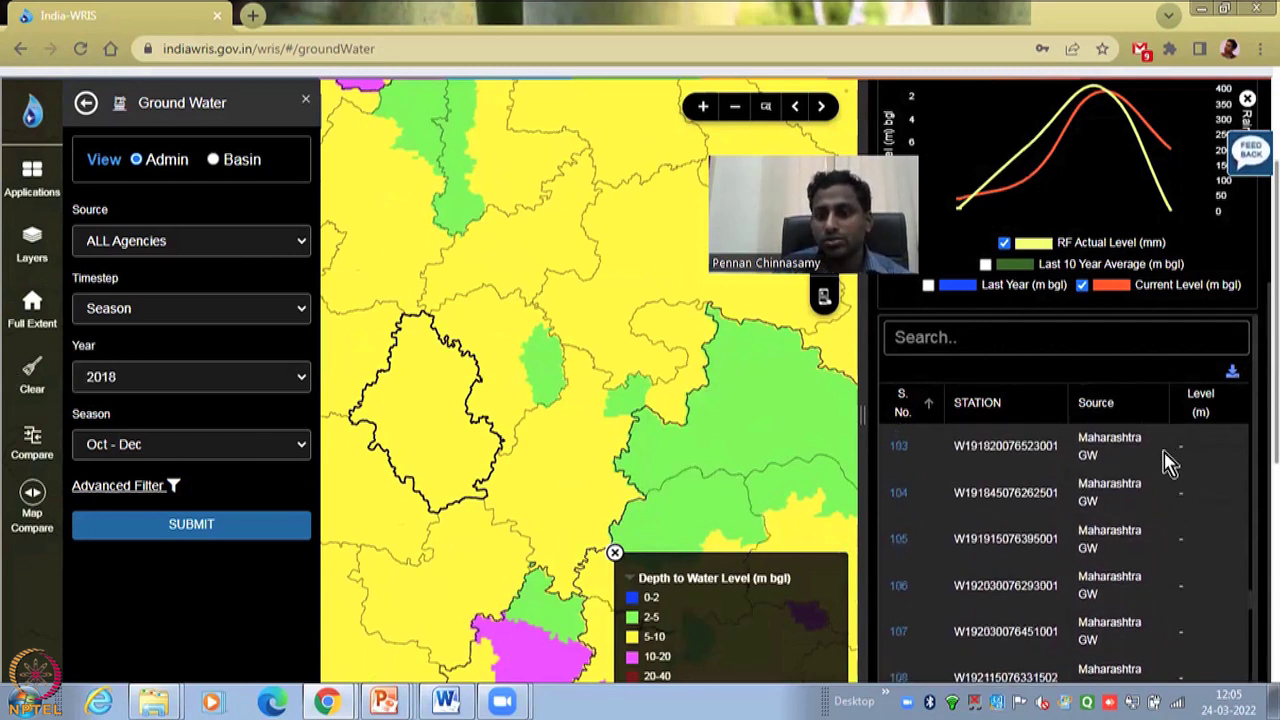
scroll(1170, 462, up, 20)
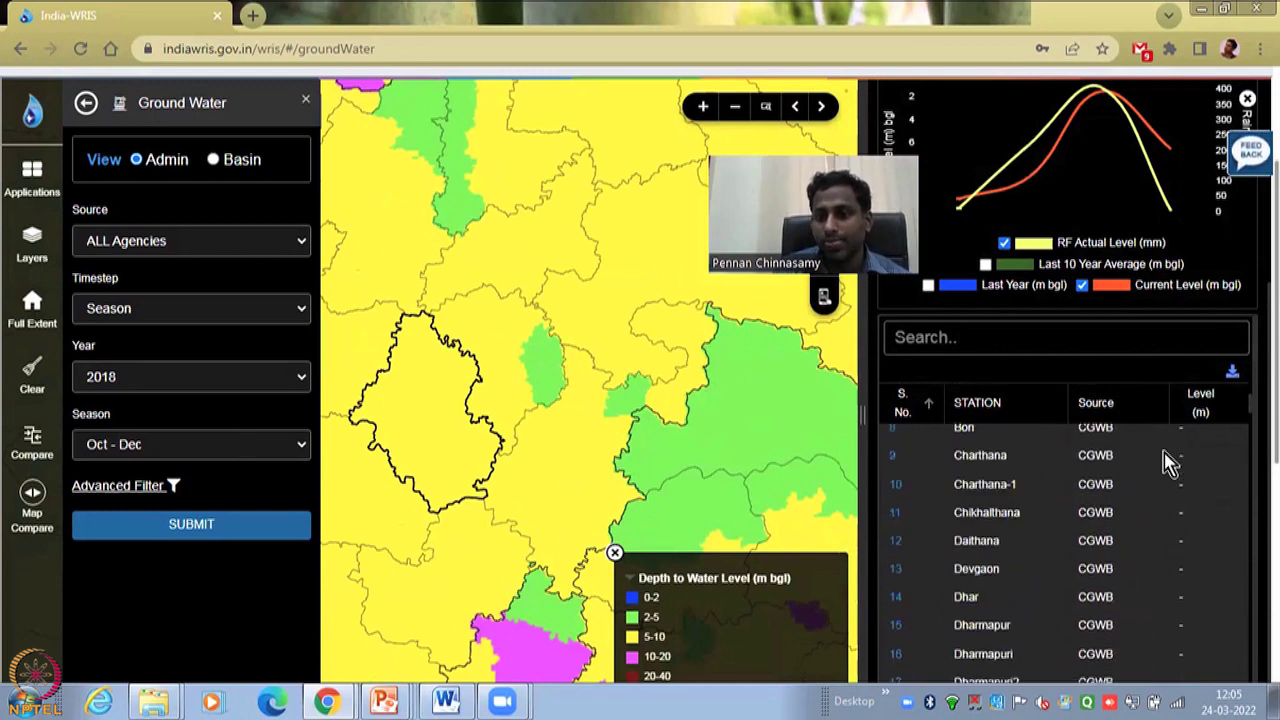
scroll(1245, 300, up, 3)
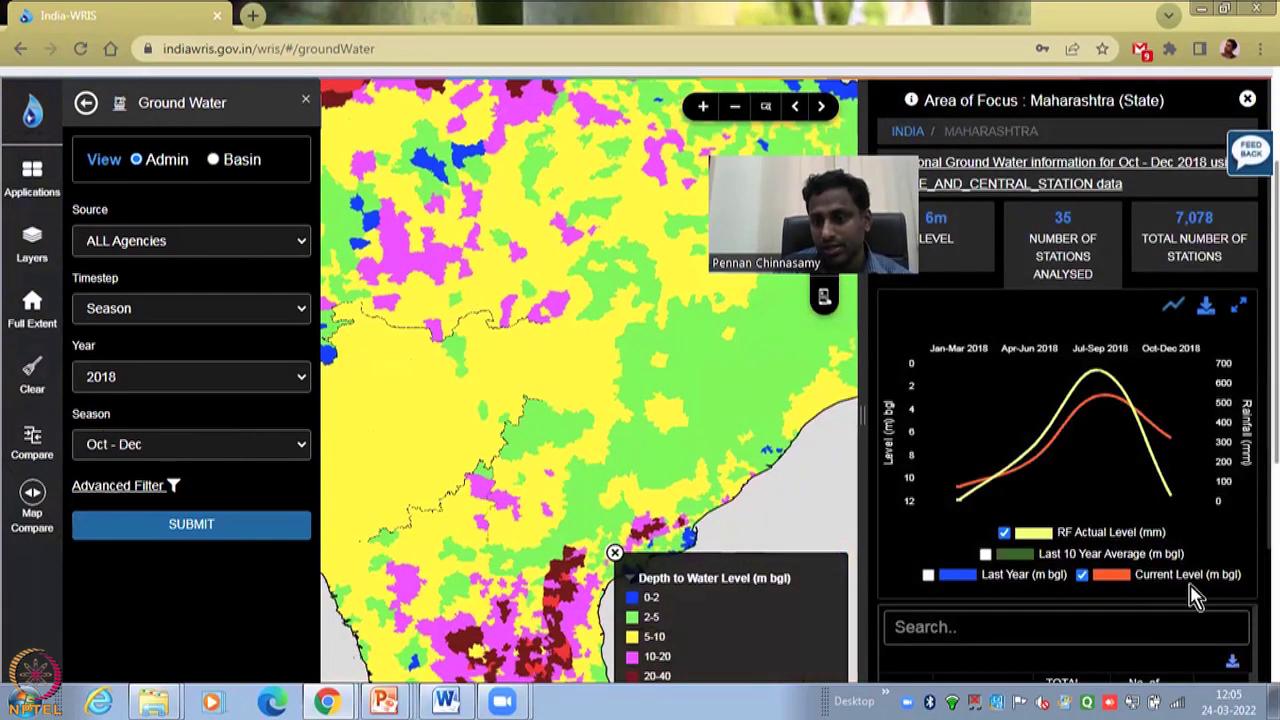
scroll(1132, 632, down, 4)
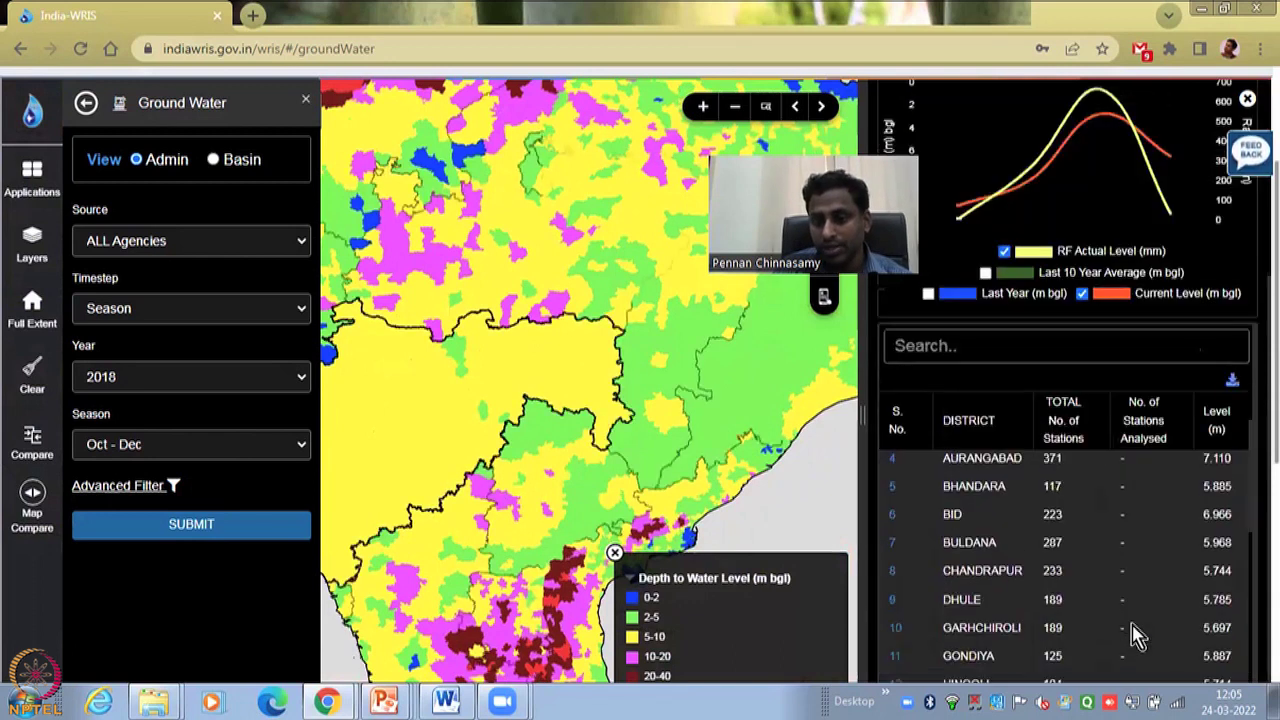
scroll(1132, 632, down, 3)
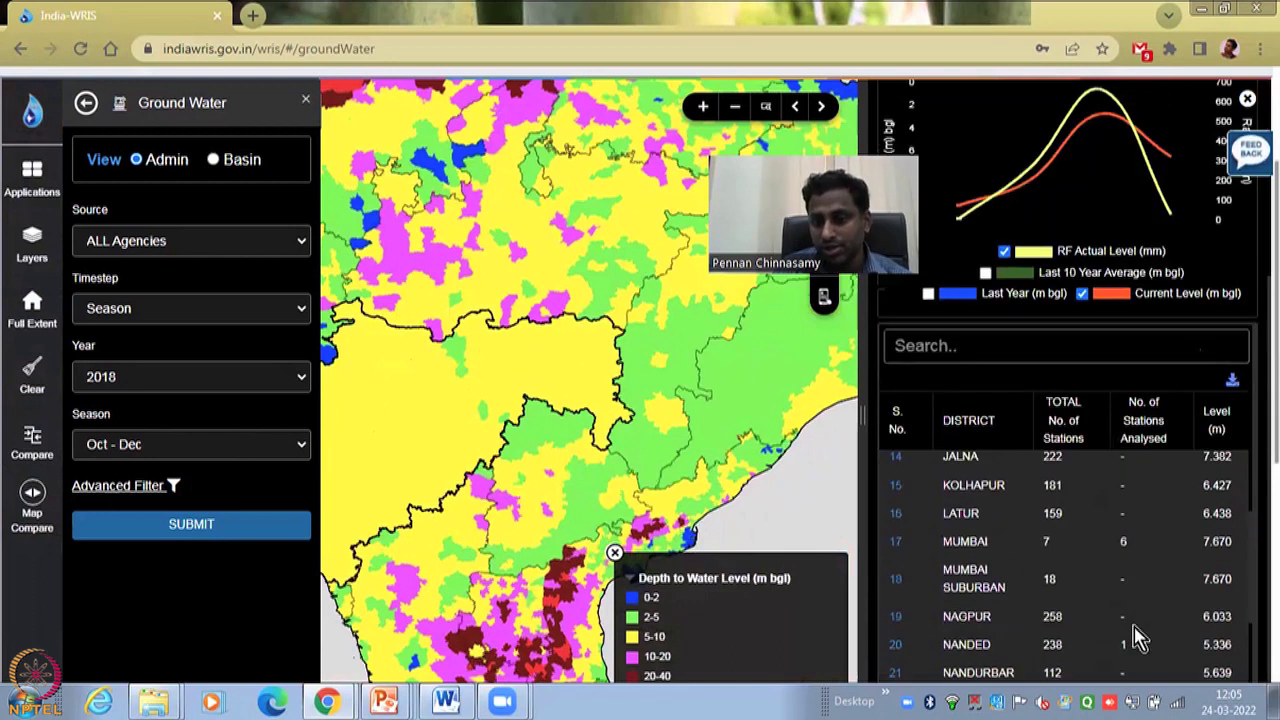
click(966, 543)
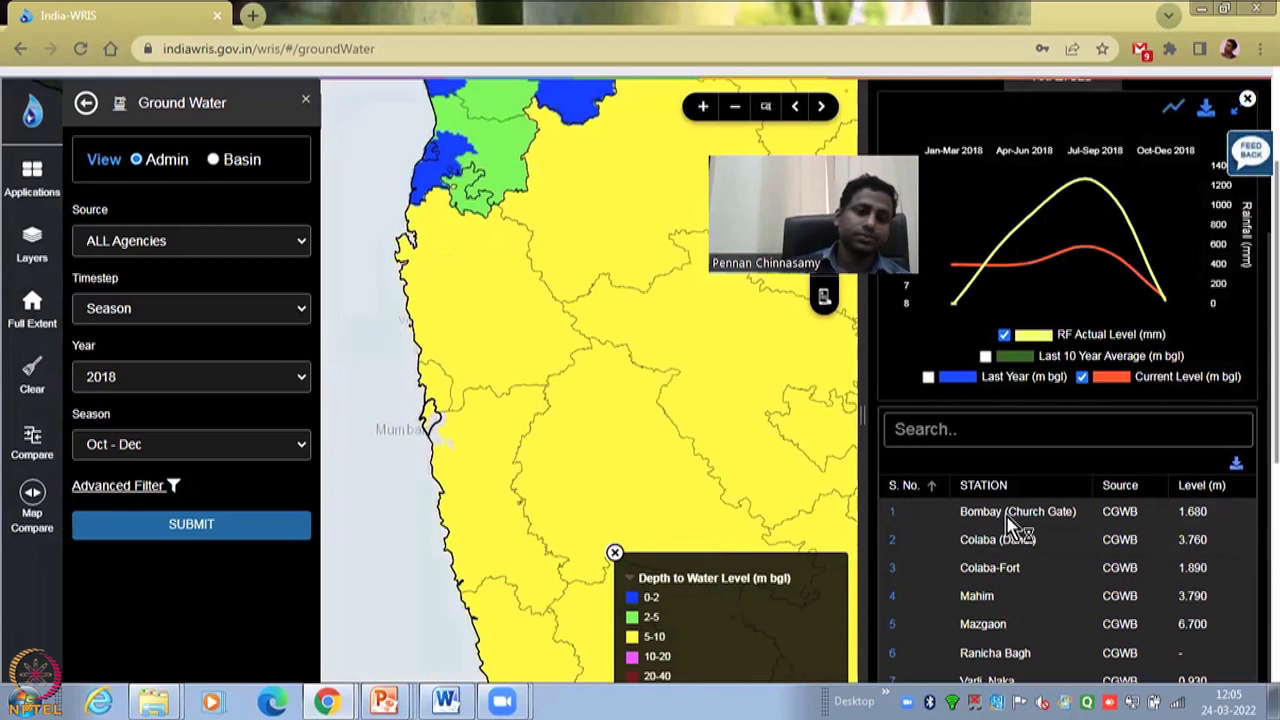
- Open the Bombay (Church Gate) station details and select its Lat, Long 18.9319, 72.8311
click(1010, 518)
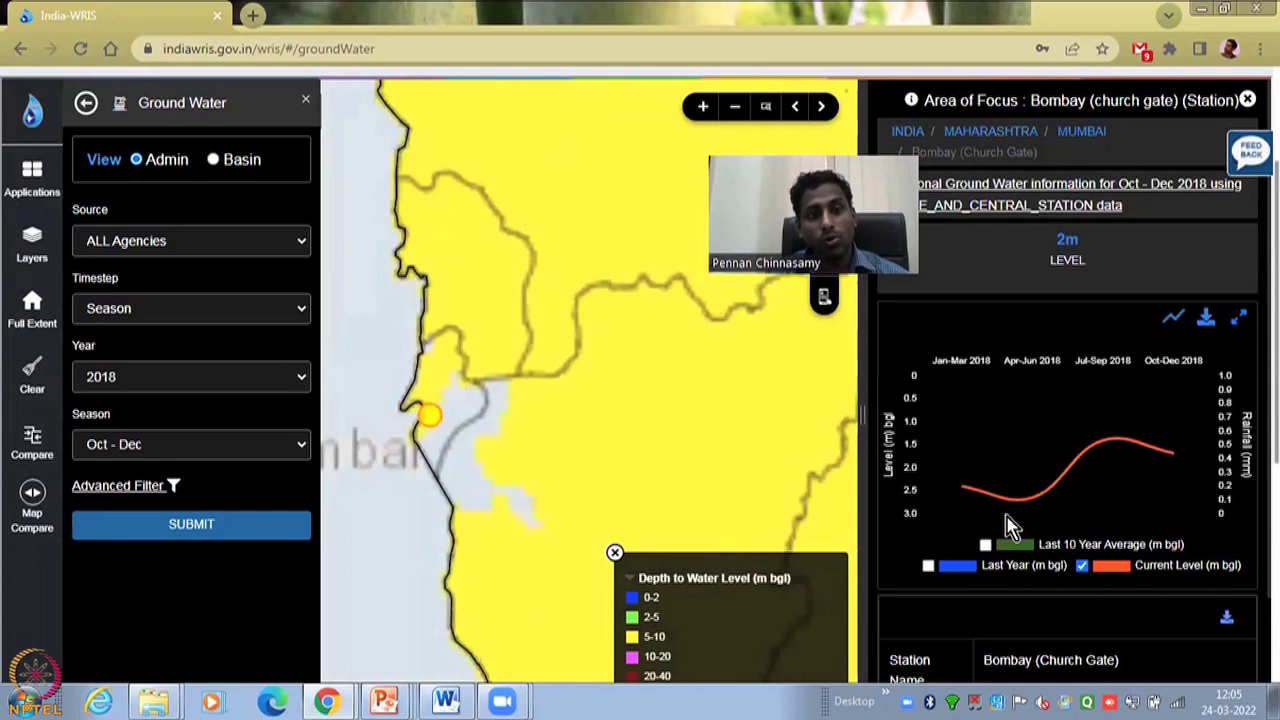
mouse_move(950, 408)
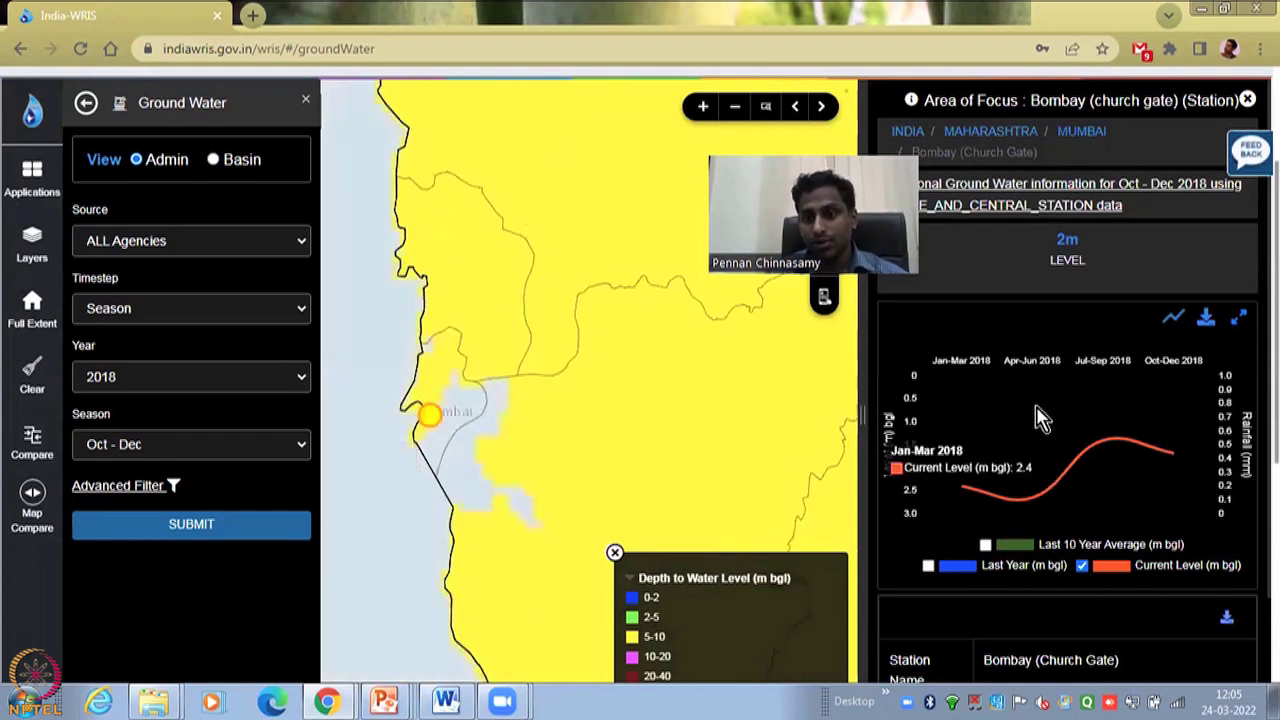
scroll(972, 390, down, 2)
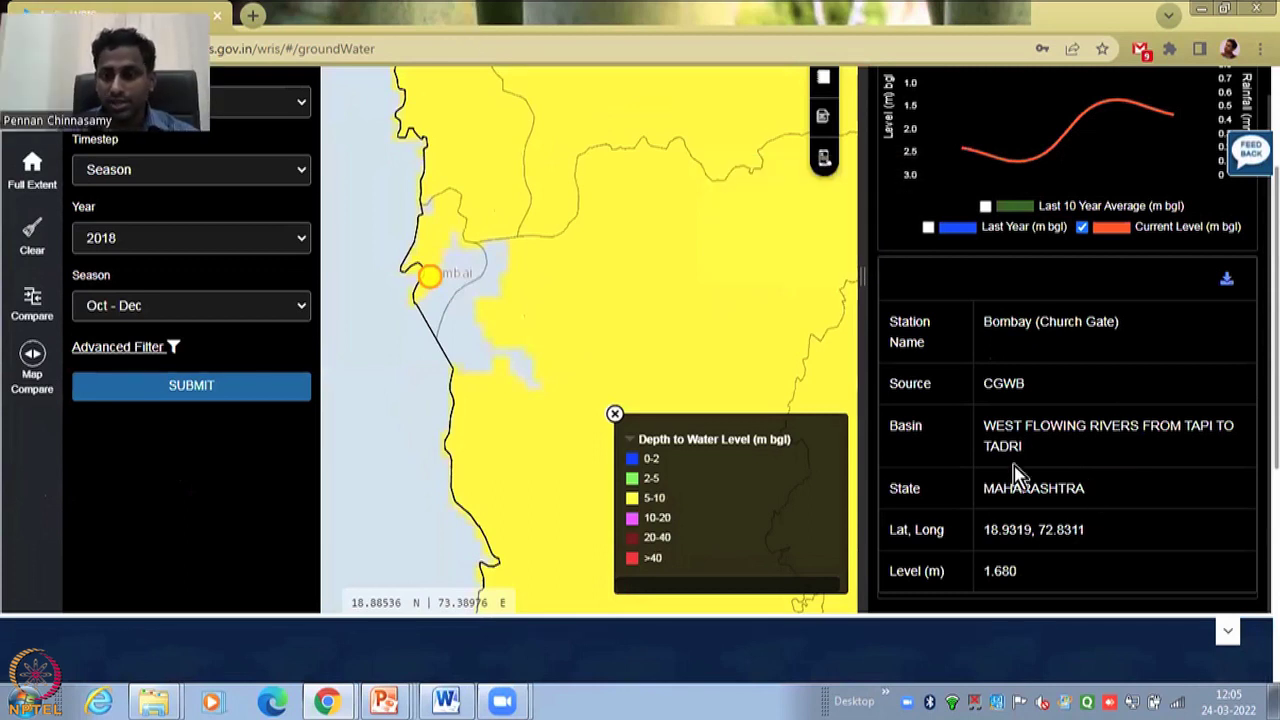
scroll(1011, 471, down, 1)
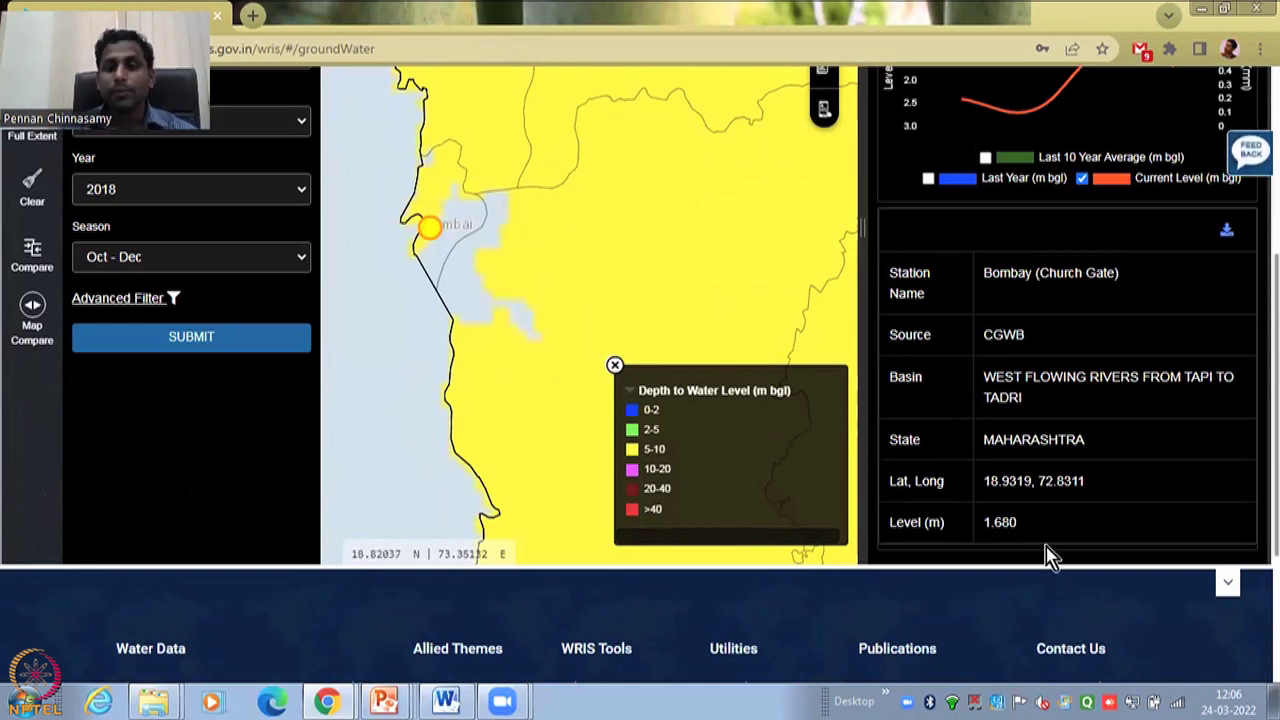
drag(1090, 484, 979, 482)
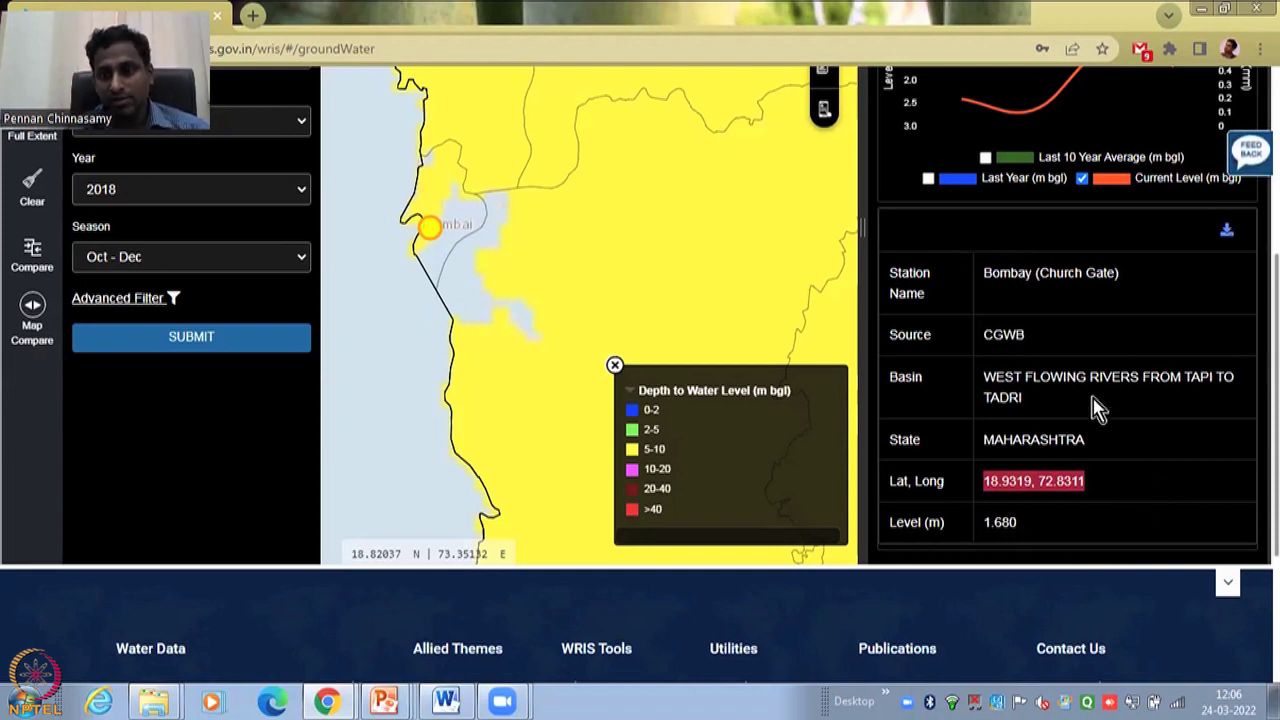
scroll(1092, 405, up, 2)
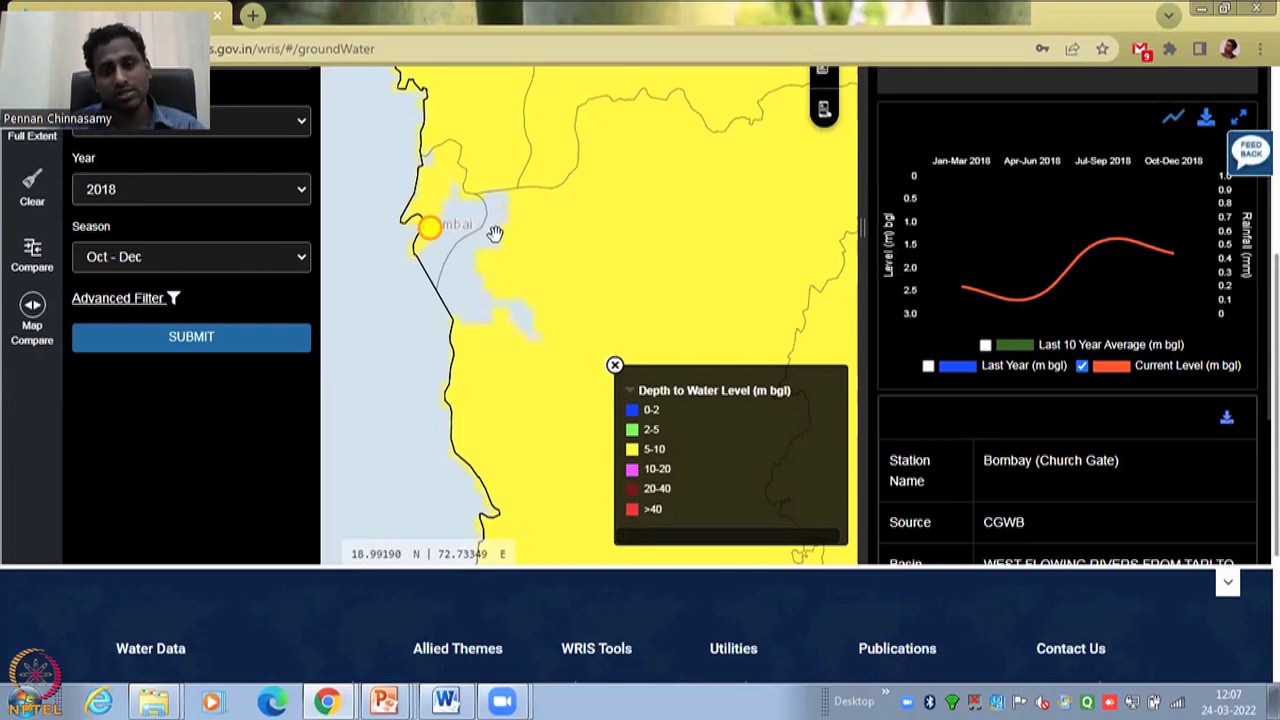
scroll(1085, 465, down, 2)
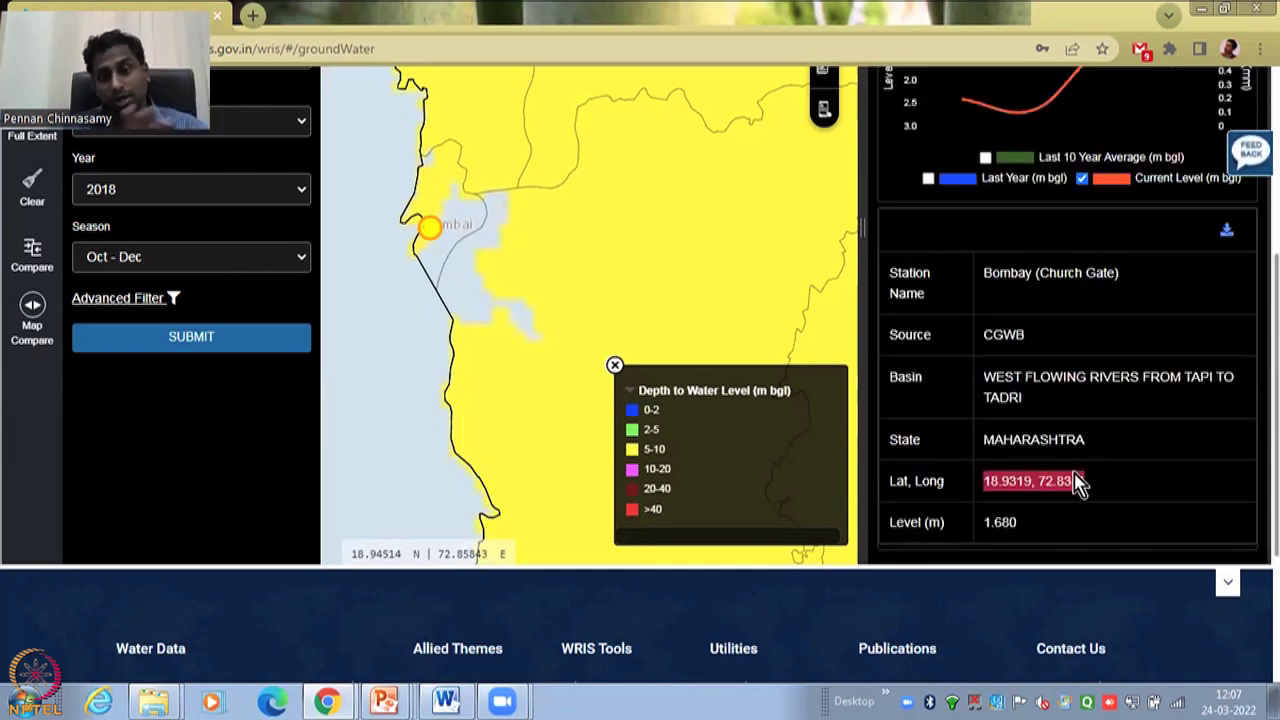
scroll(1086, 432, down, 3)
scroll(1088, 430, up, 3)
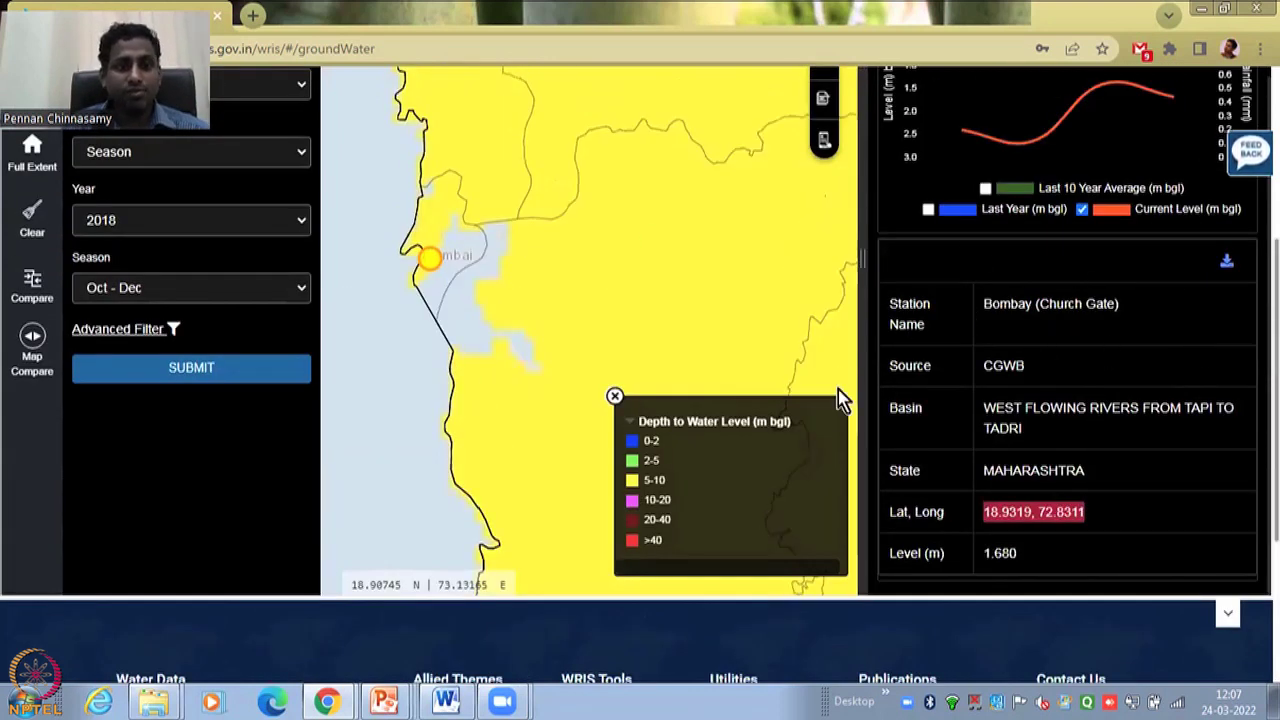
click(279, 228)
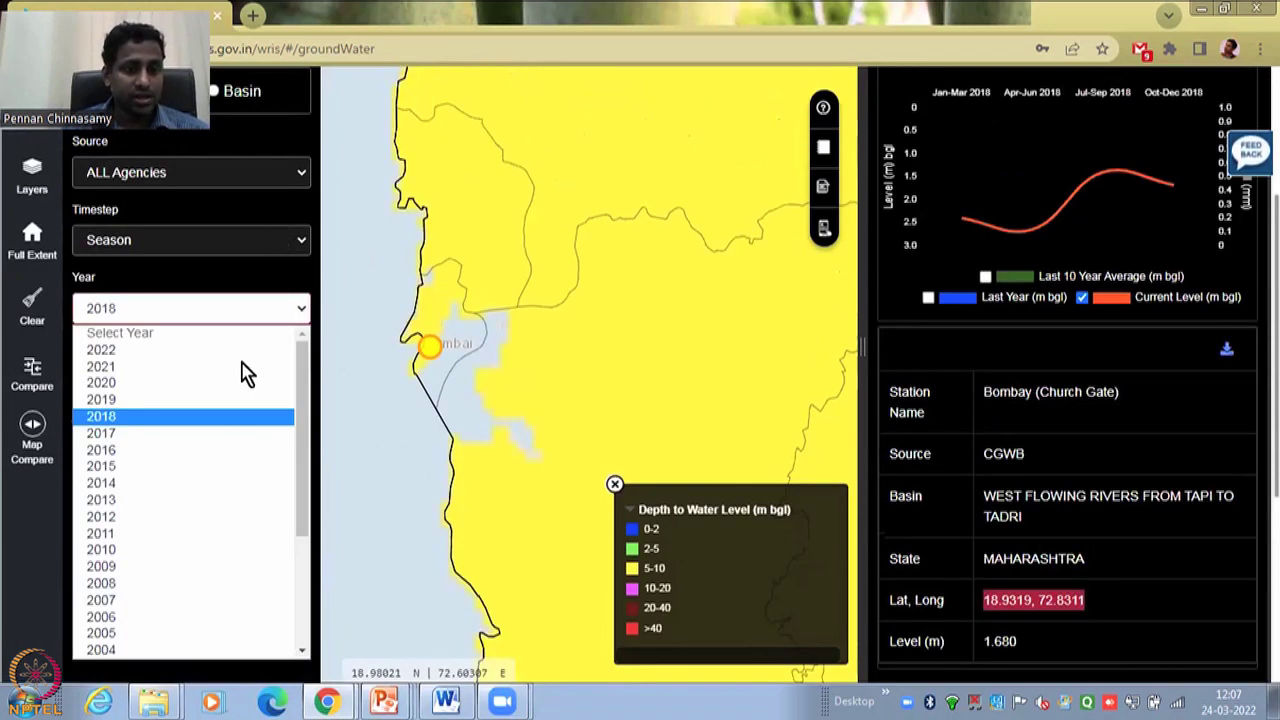
click(32, 538)
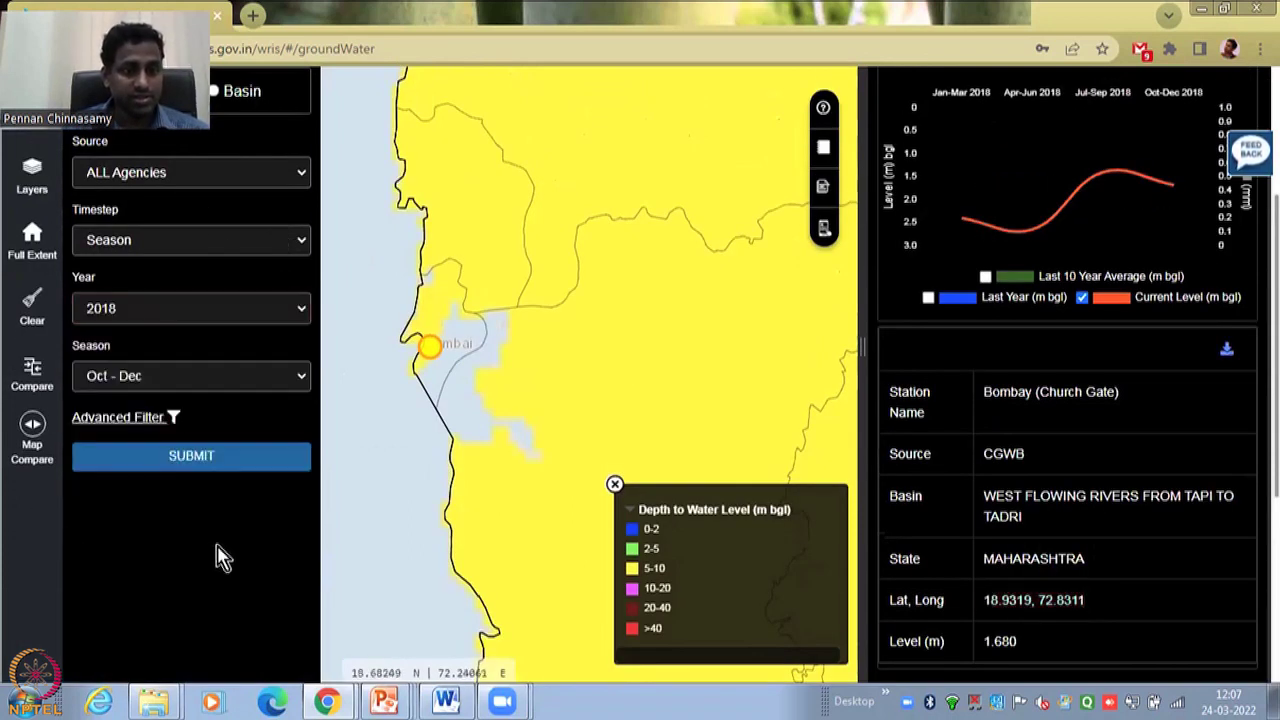
scroll(222, 556, up, 2)
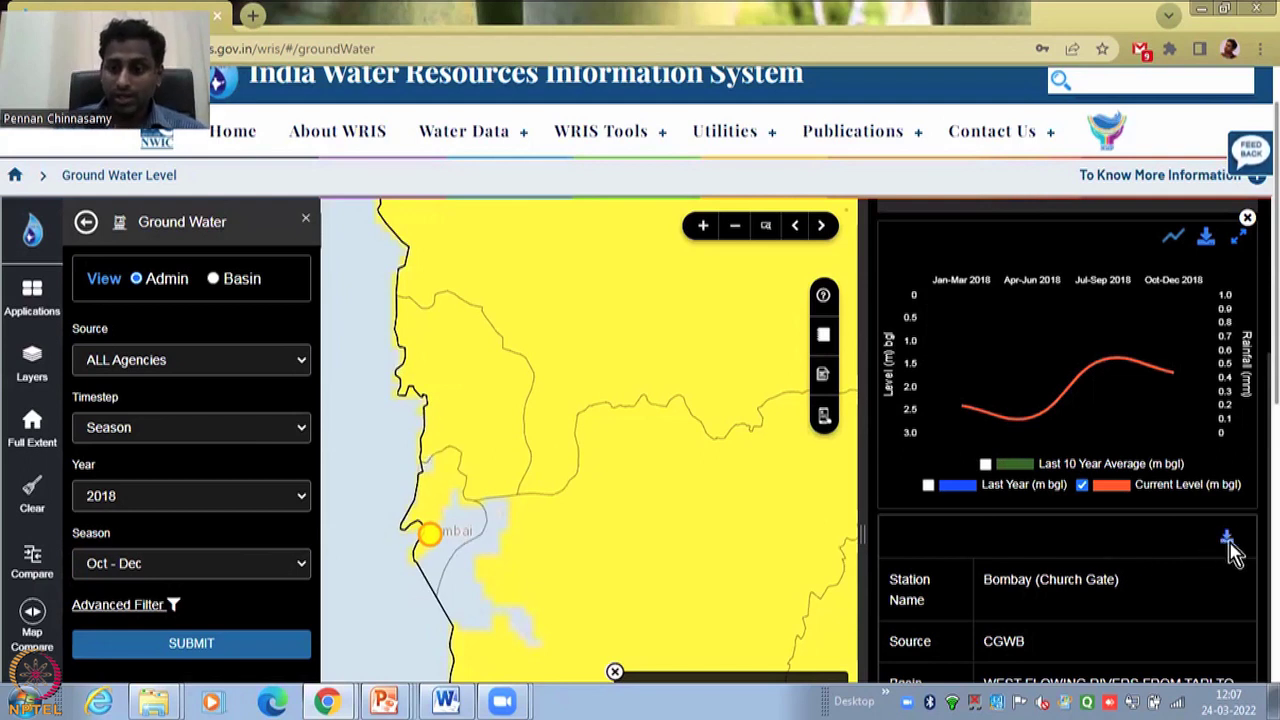
- Submit the station download form as Academician with the requester's name and e-mail
click(1227, 538)
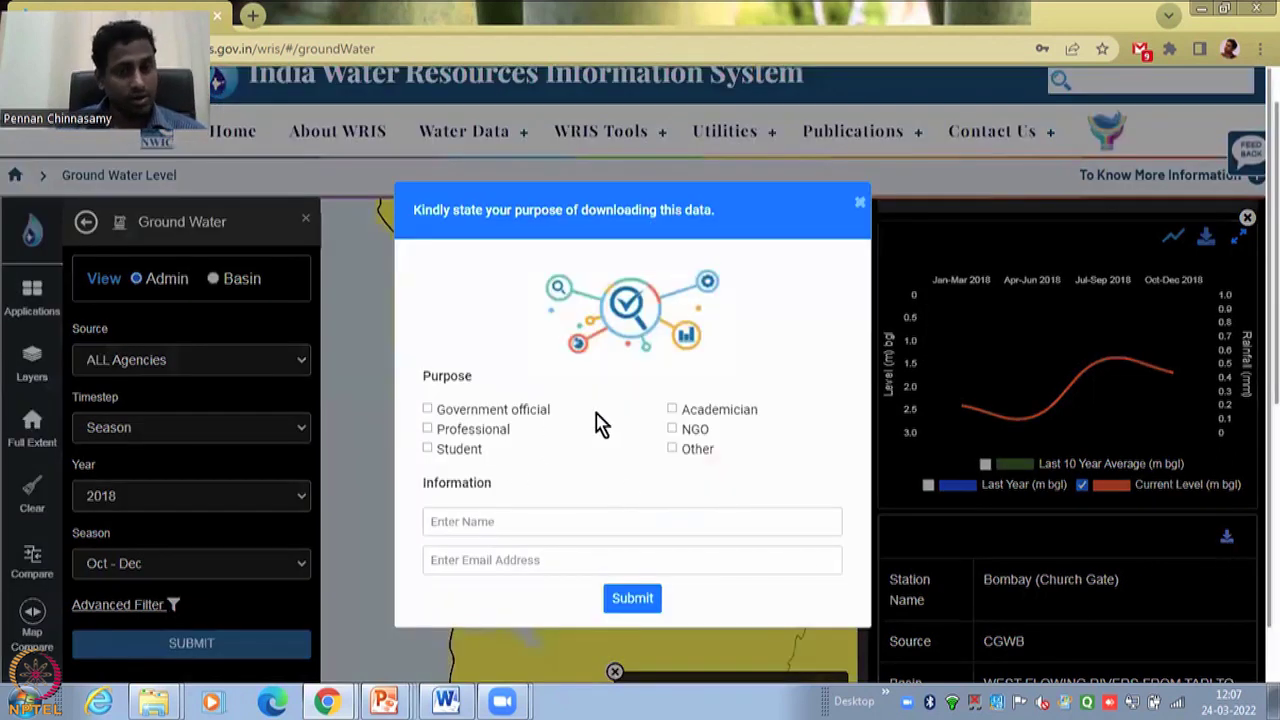
click(672, 410)
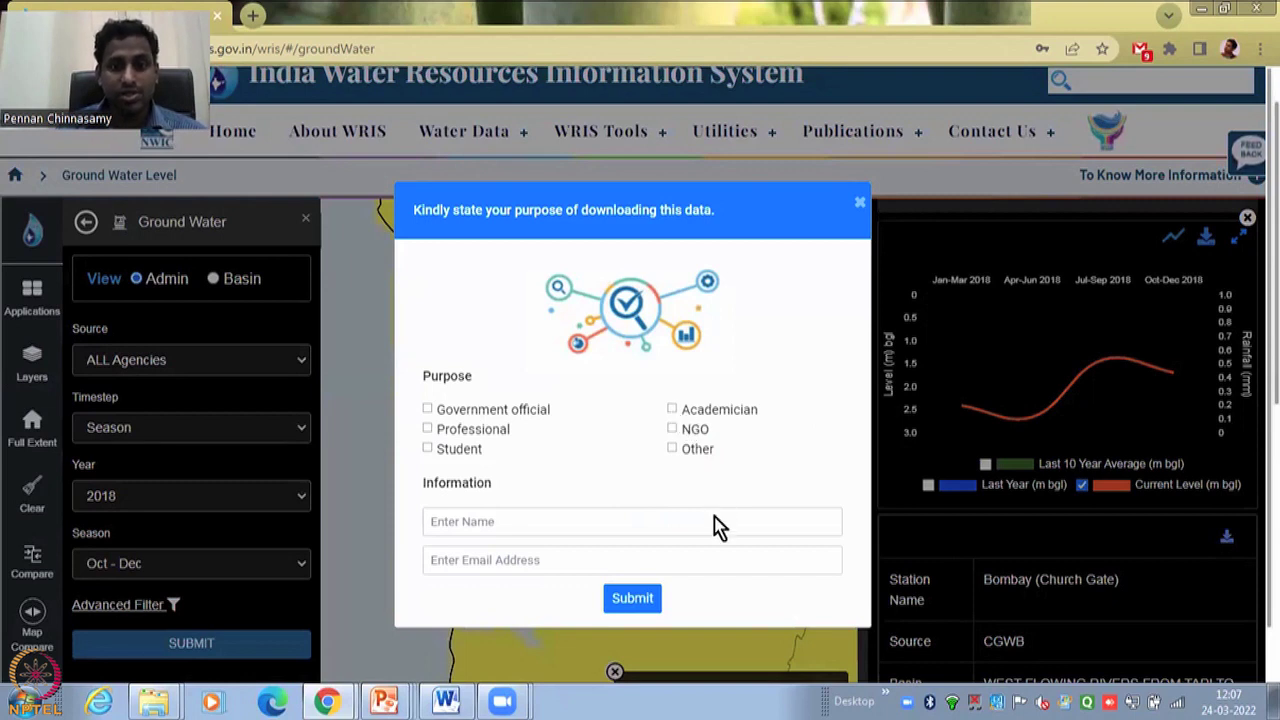
click(502, 516)
text(Pennan)
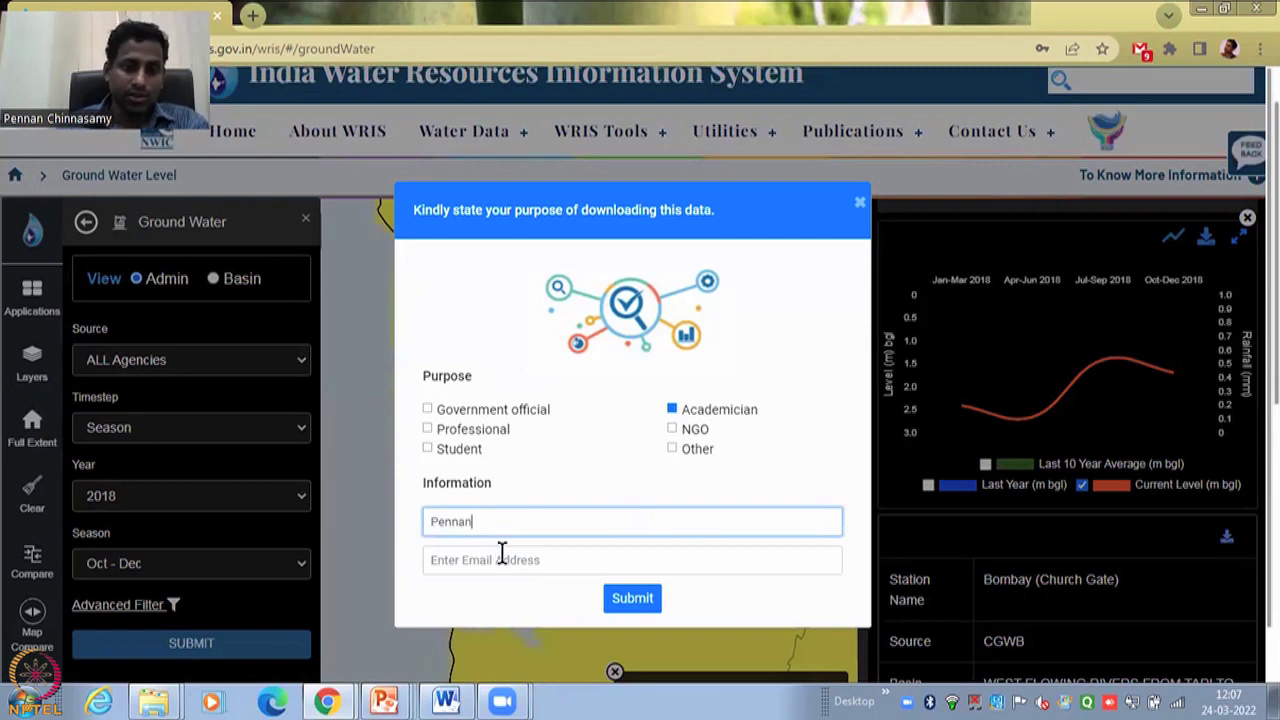
click(501, 553)
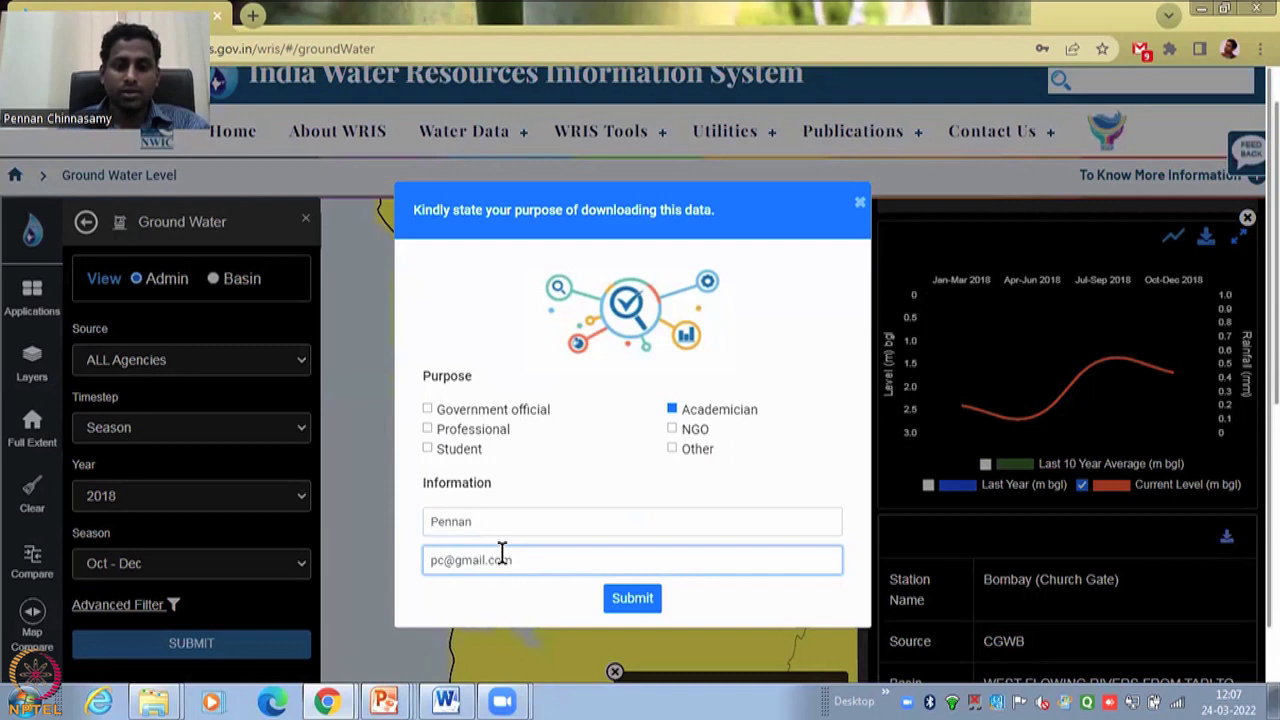
click(614, 599)
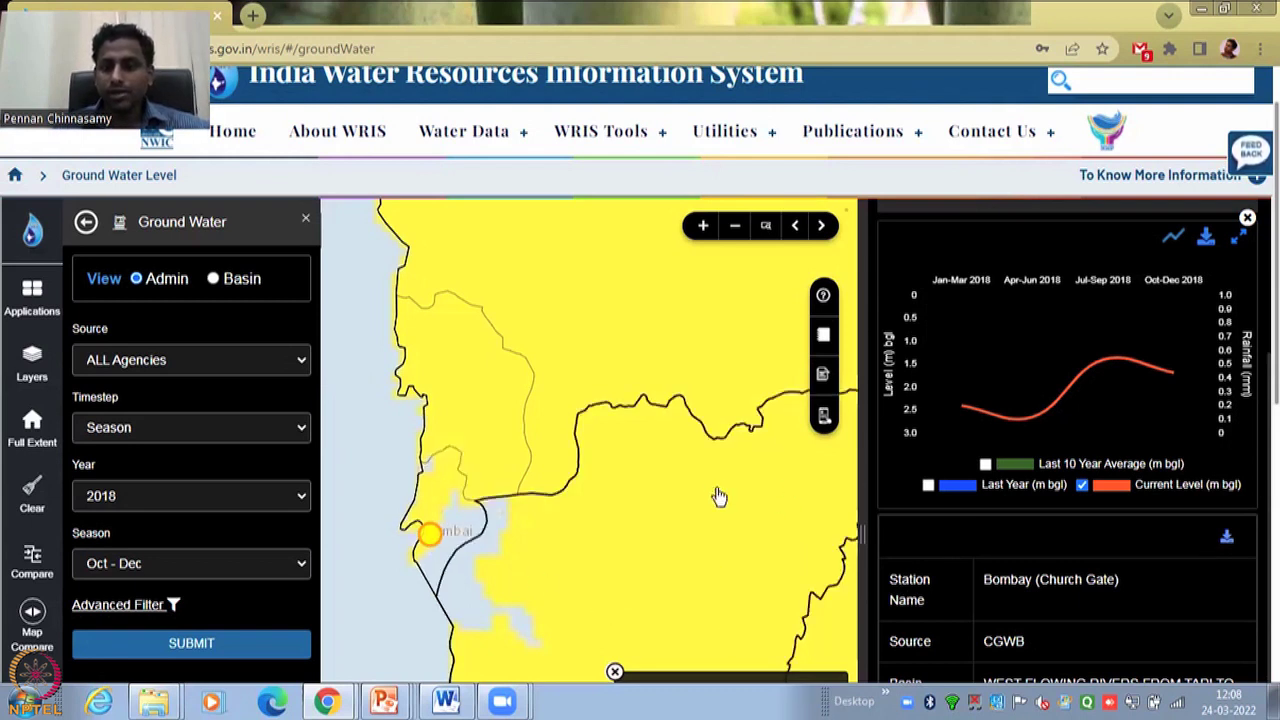
- Review the Bombay (Church Gate) summary showing a 2 m level for Oct–Dec 2018
mouse_move(1170, 372)
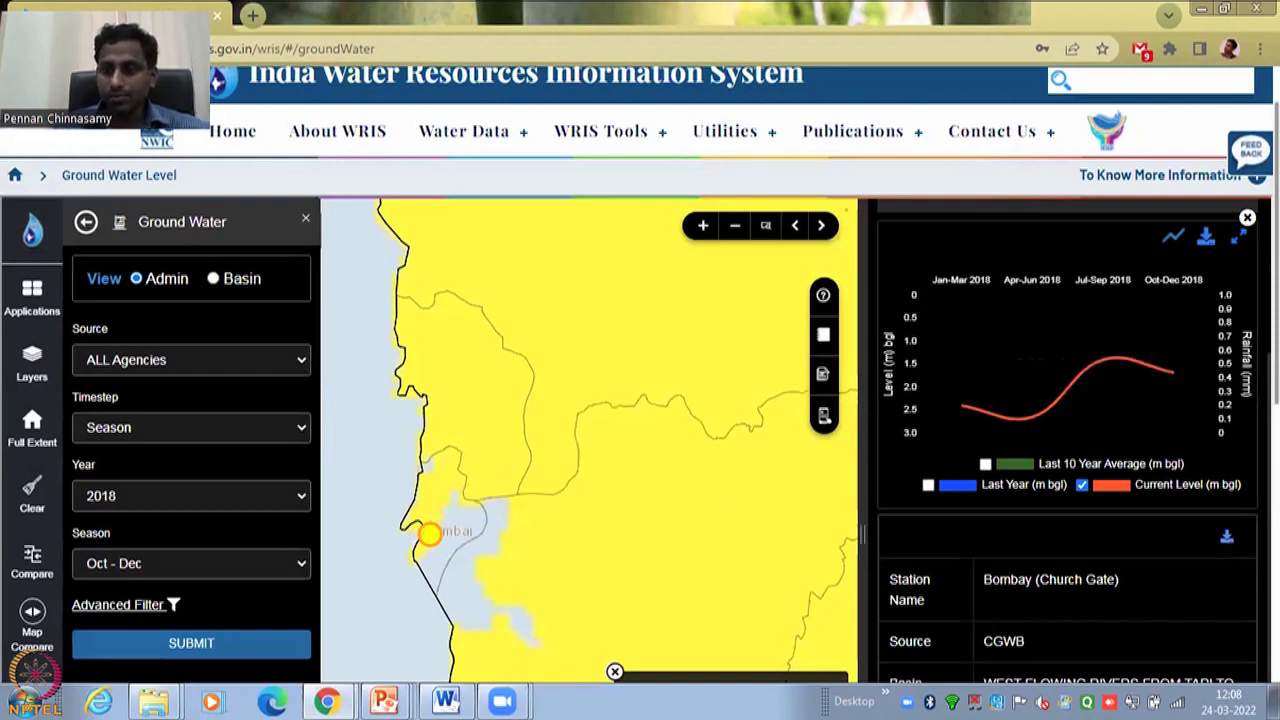
scroll(640, 375, down, 2)
scroll(640, 375, down, 1)
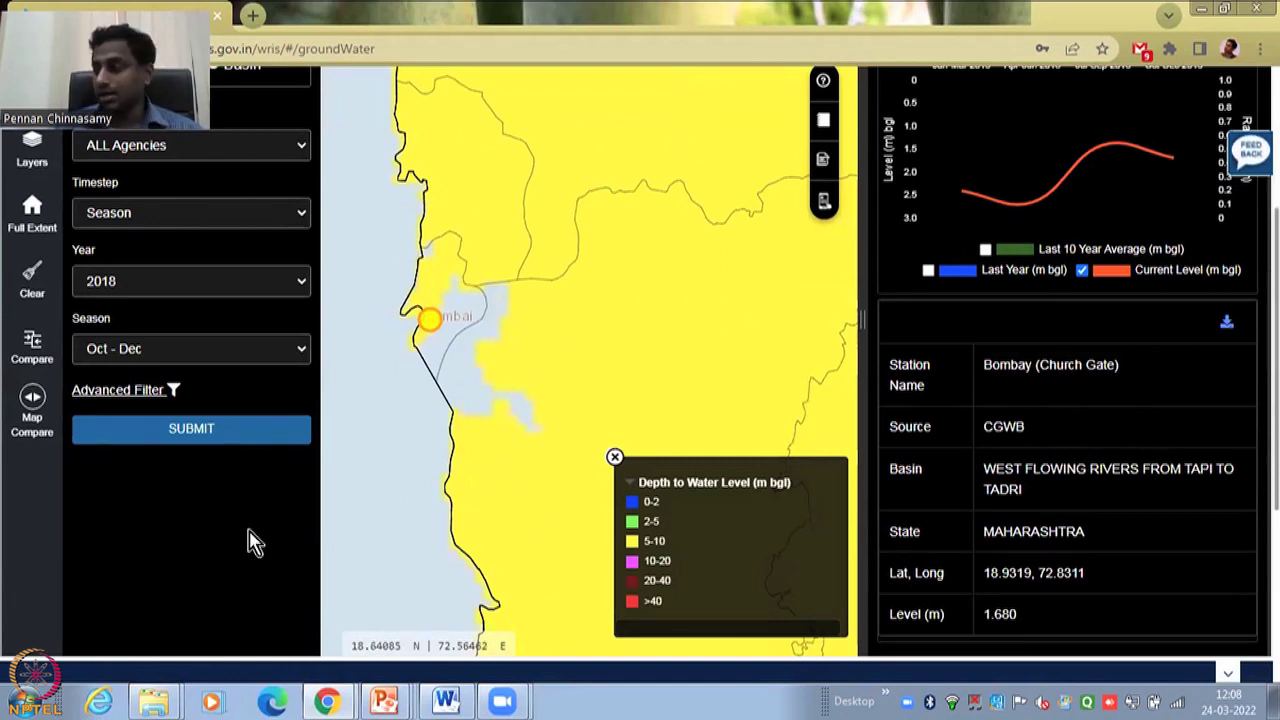
scroll(1094, 449, up, 2)
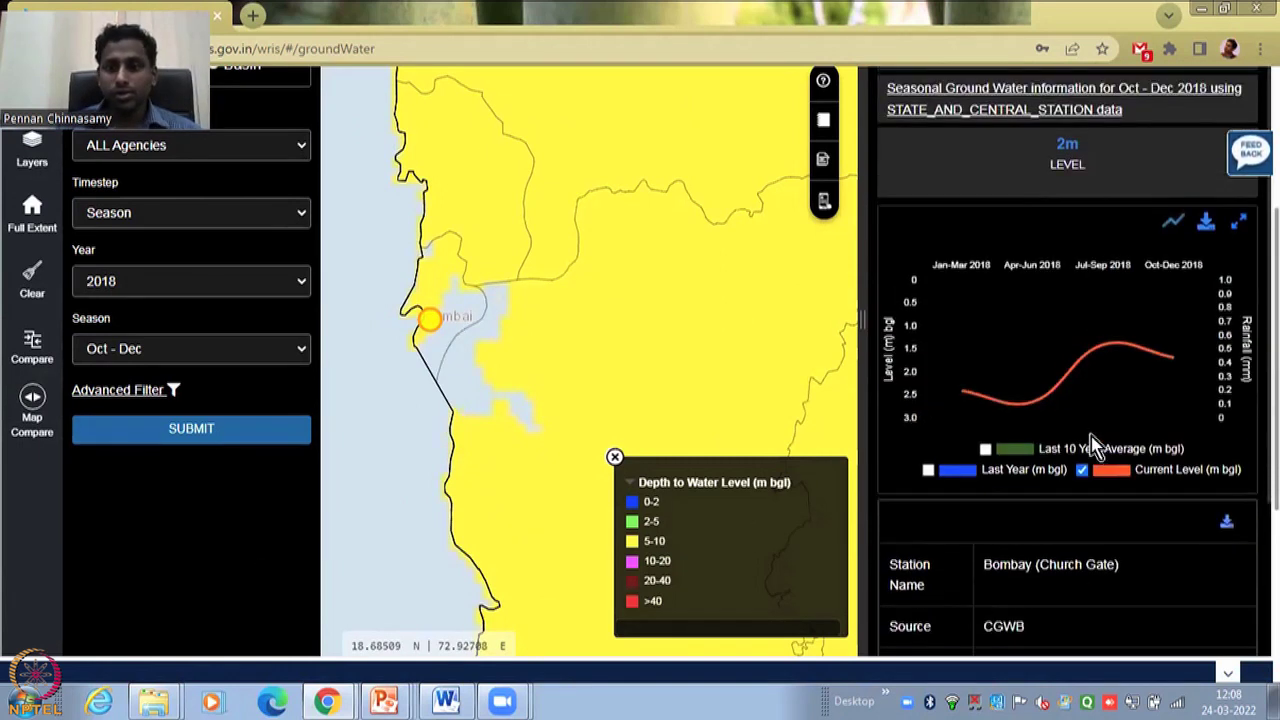
scroll(215, 295, up, 2)
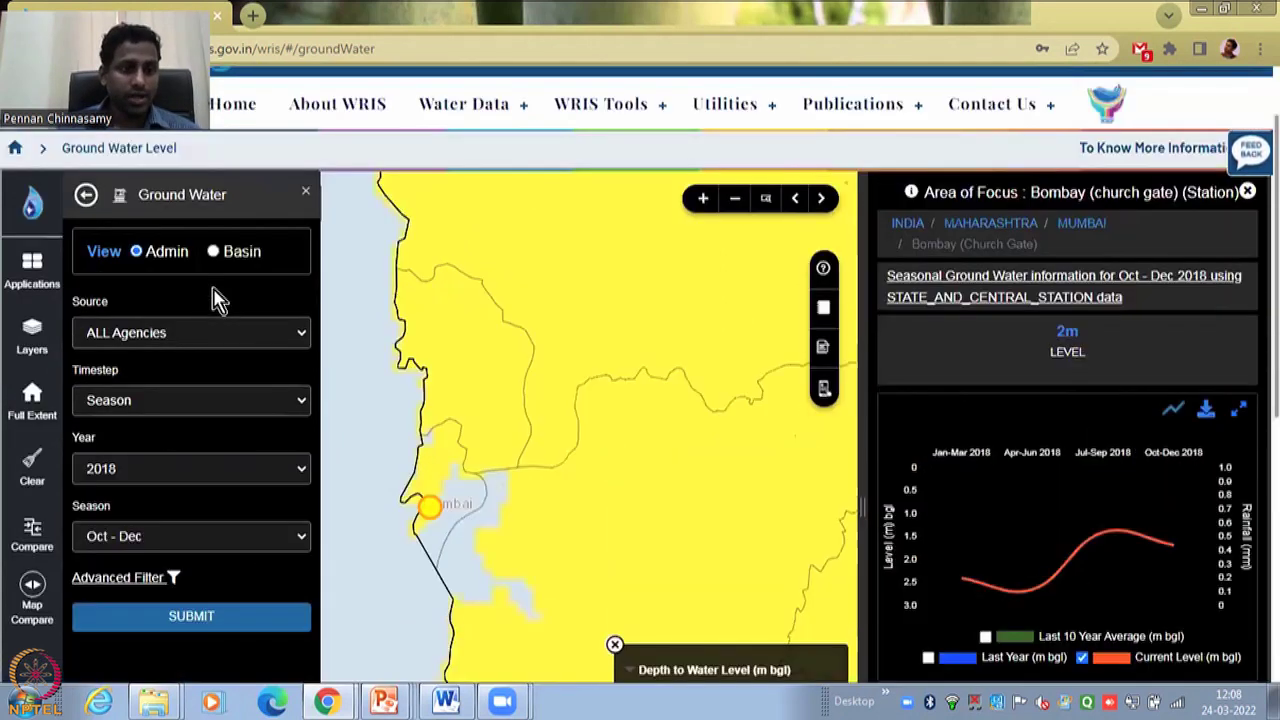
- Set the source to CGWB, start month to January 2018, and load the monthly data
click(258, 343)
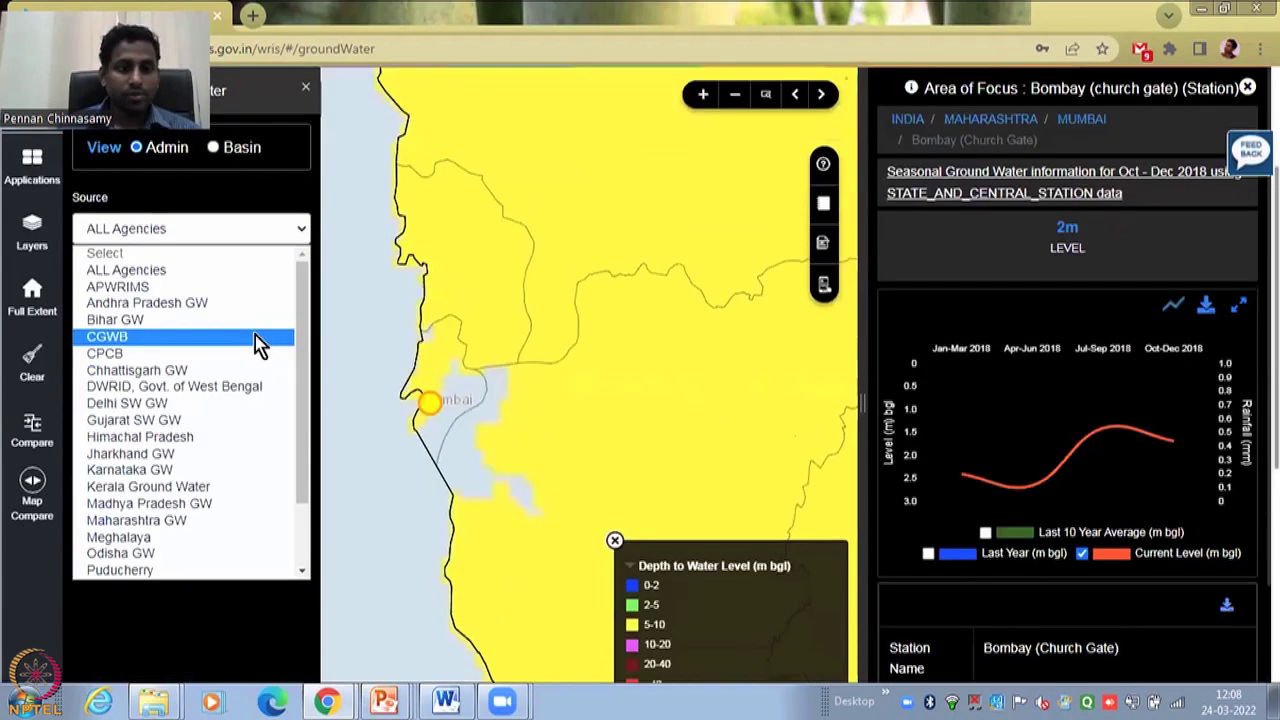
click(253, 272)
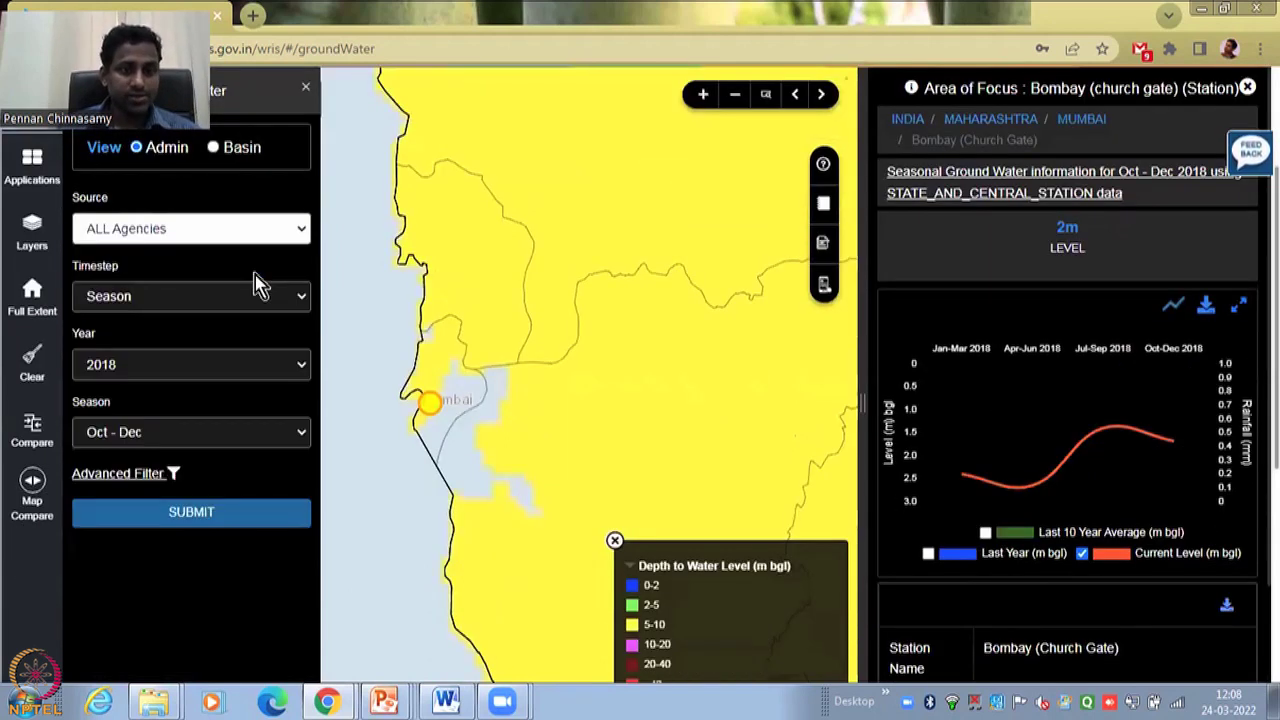
click(277, 233)
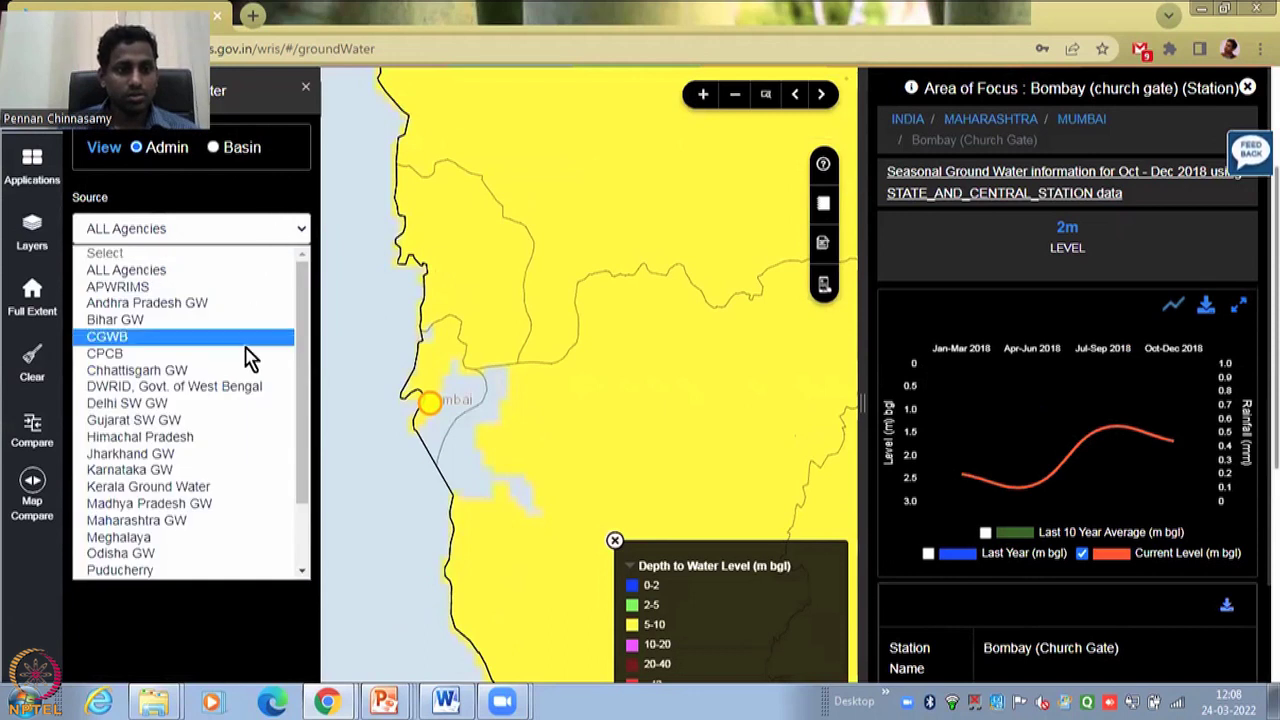
key(Escape)
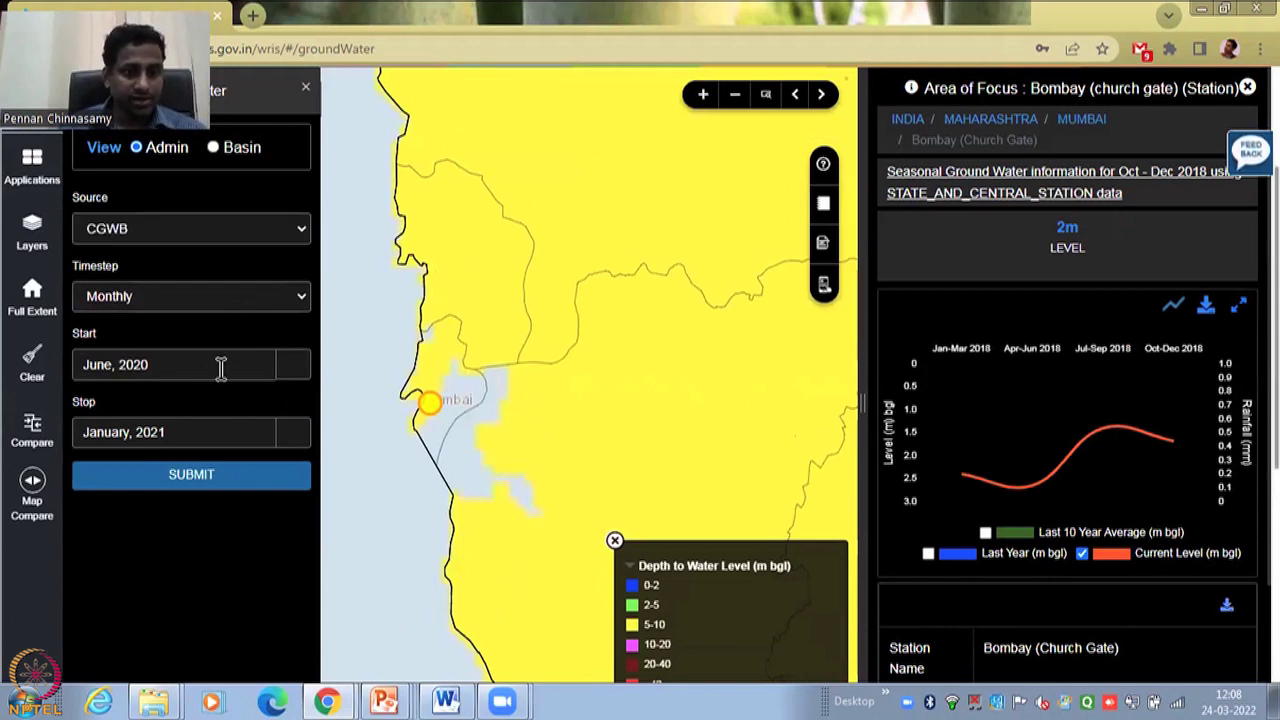
click(217, 365)
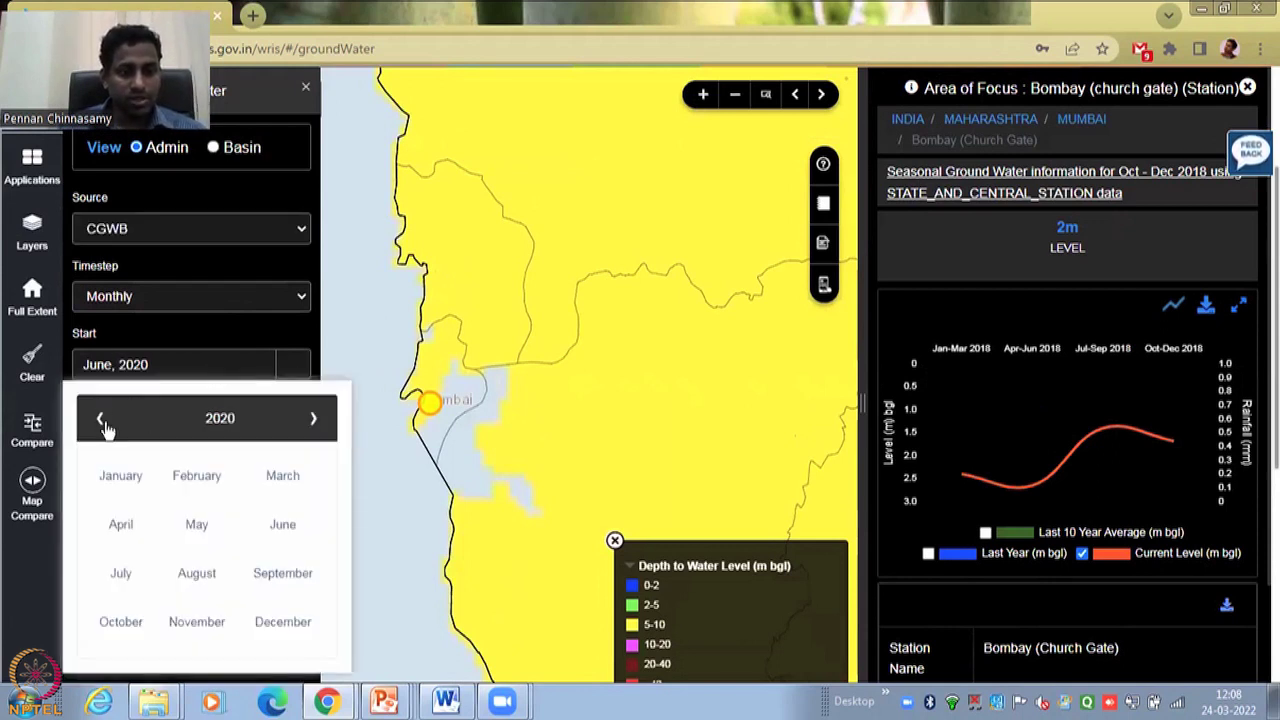
click(118, 476)
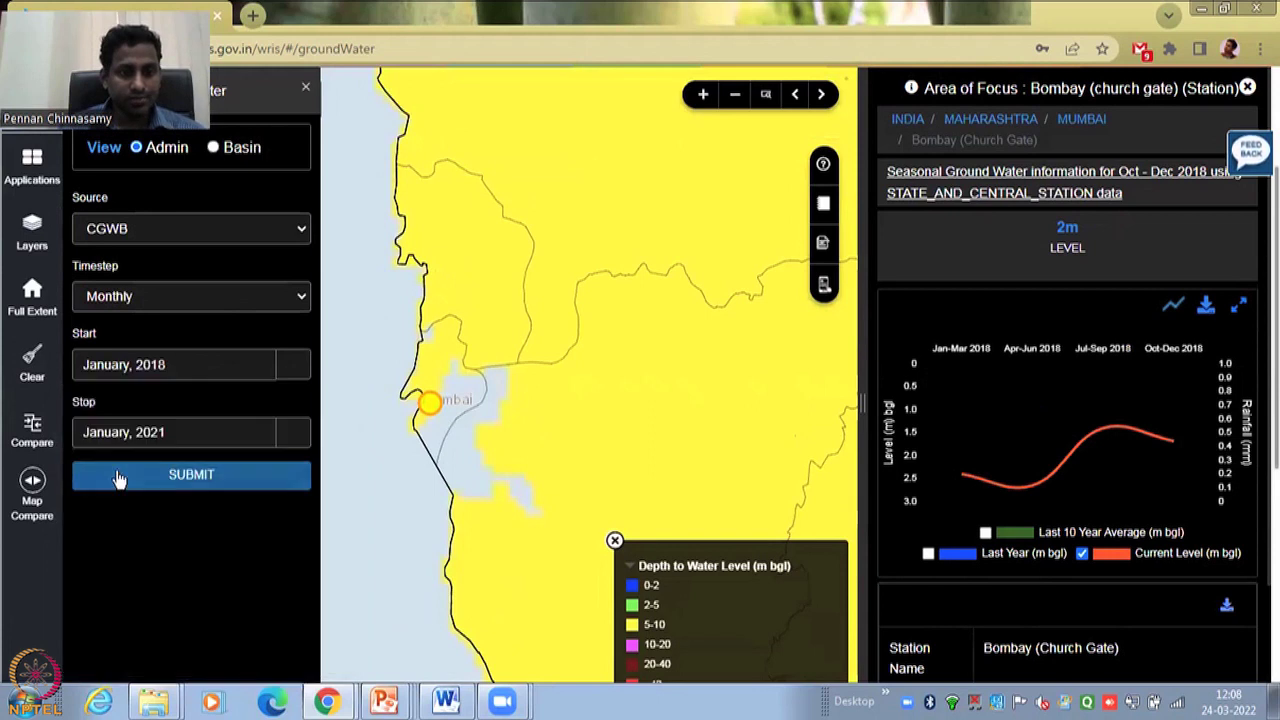
click(279, 480)
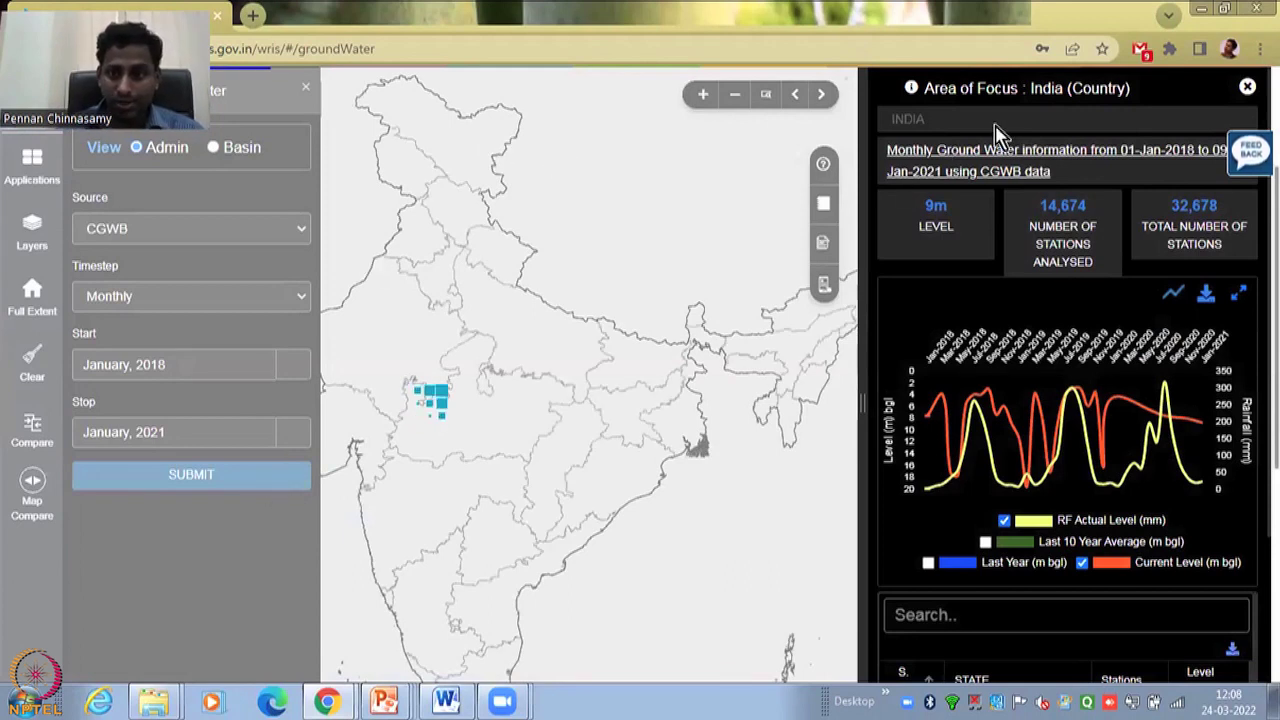
- Search 'maha', open Maharashtra's districts, and hide the RF Actual Level chart line
click(1003, 604)
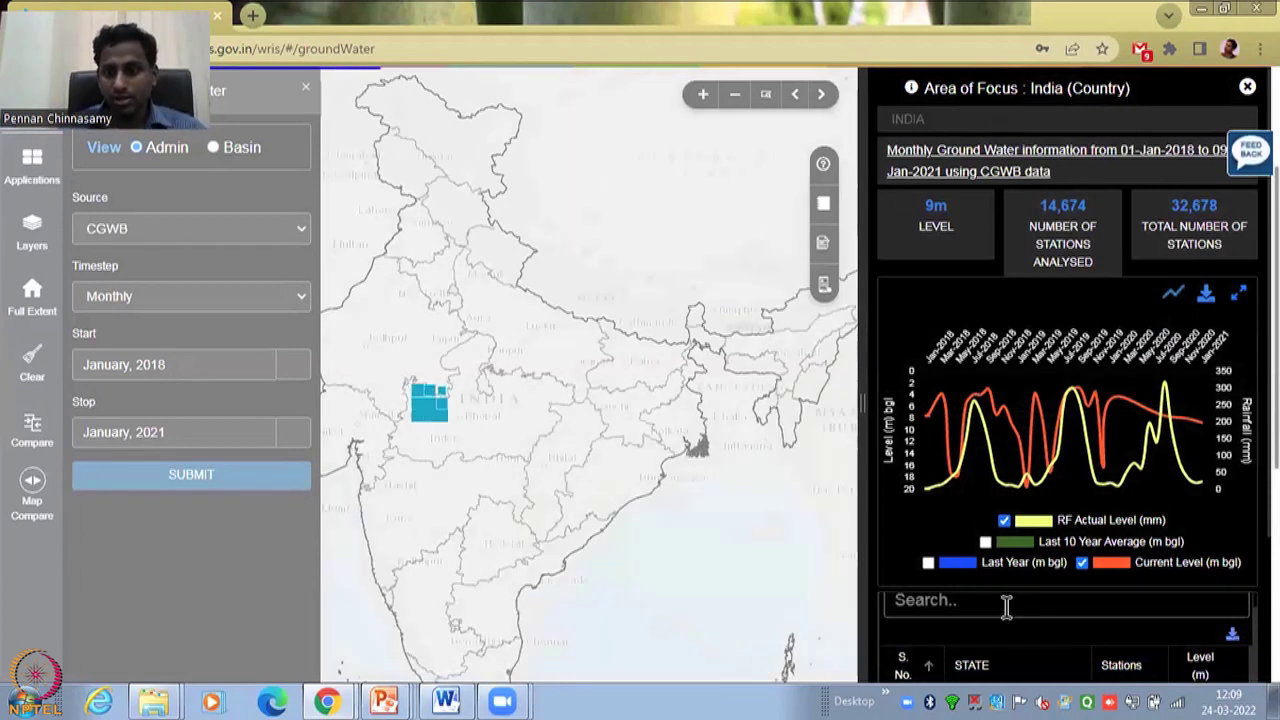
text(maha)
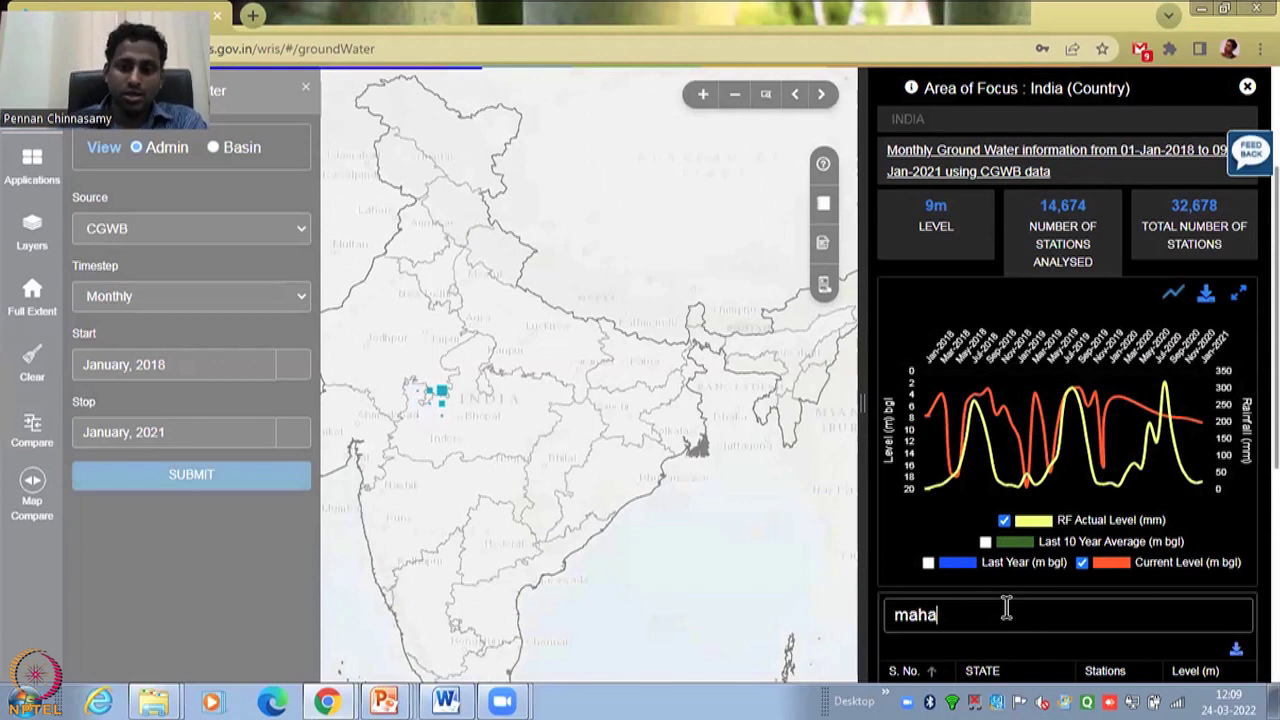
scroll(1100, 570, down, 2)
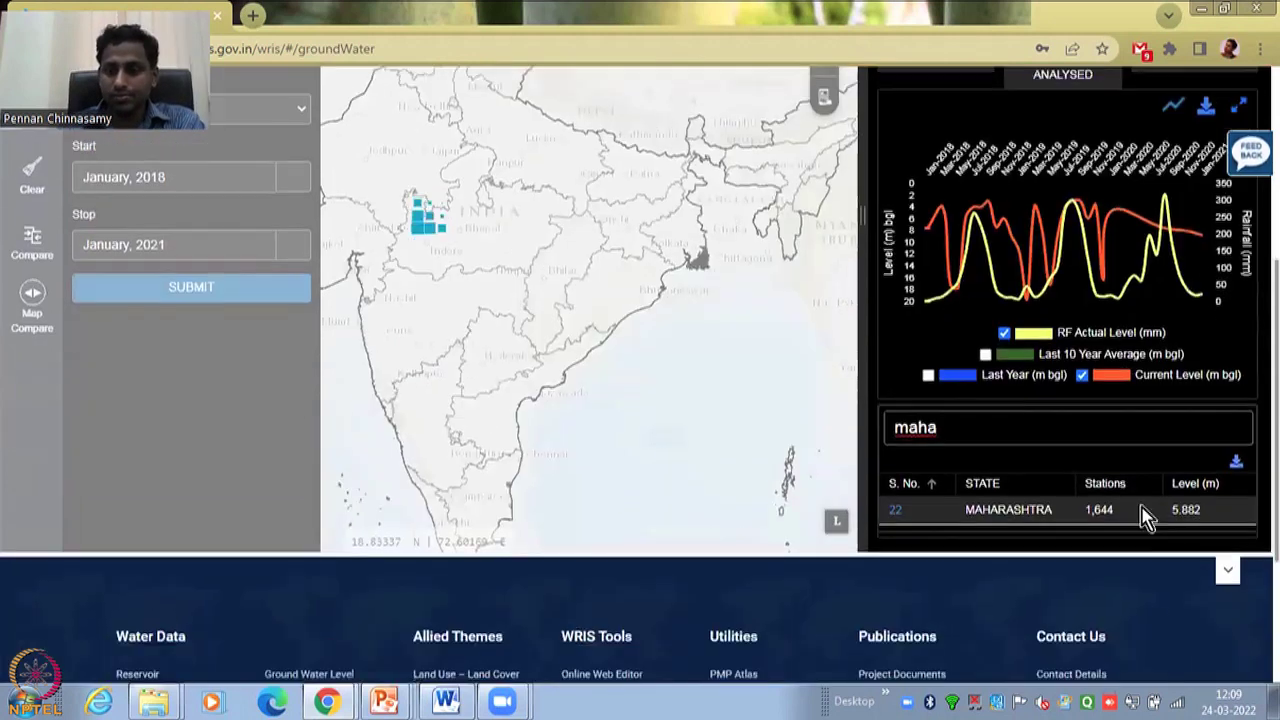
click(1005, 512)
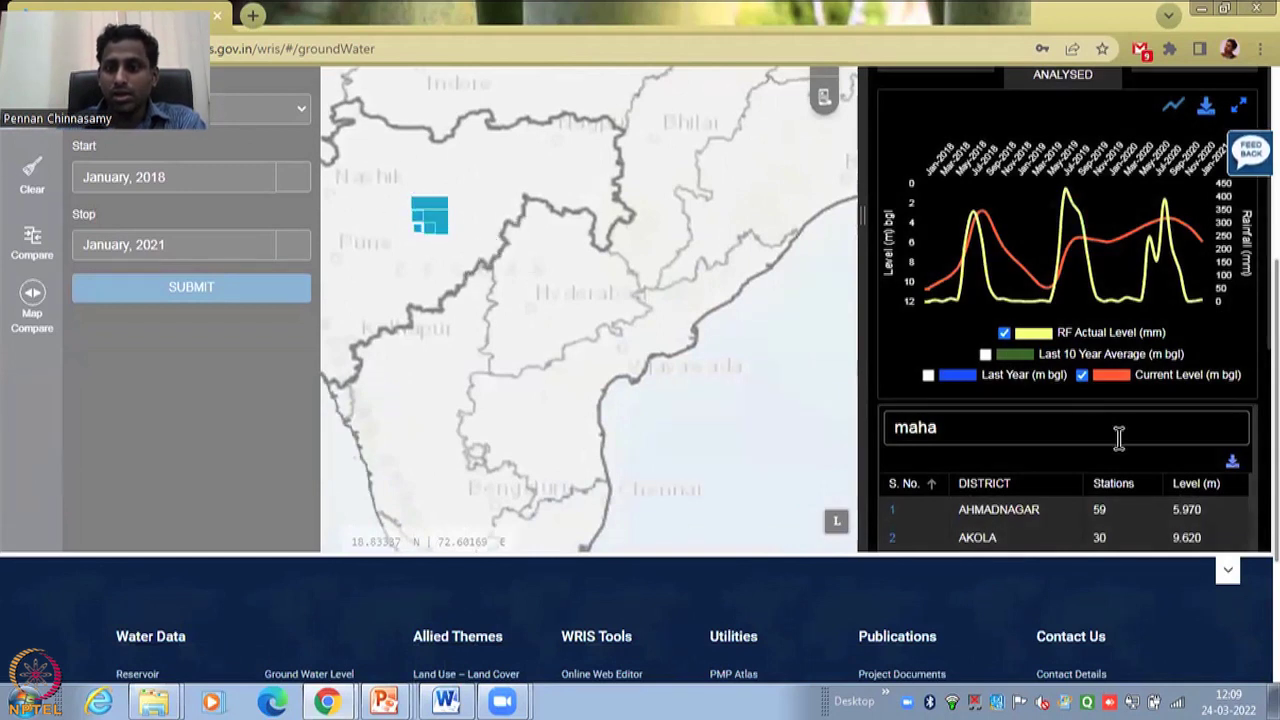
click(1004, 333)
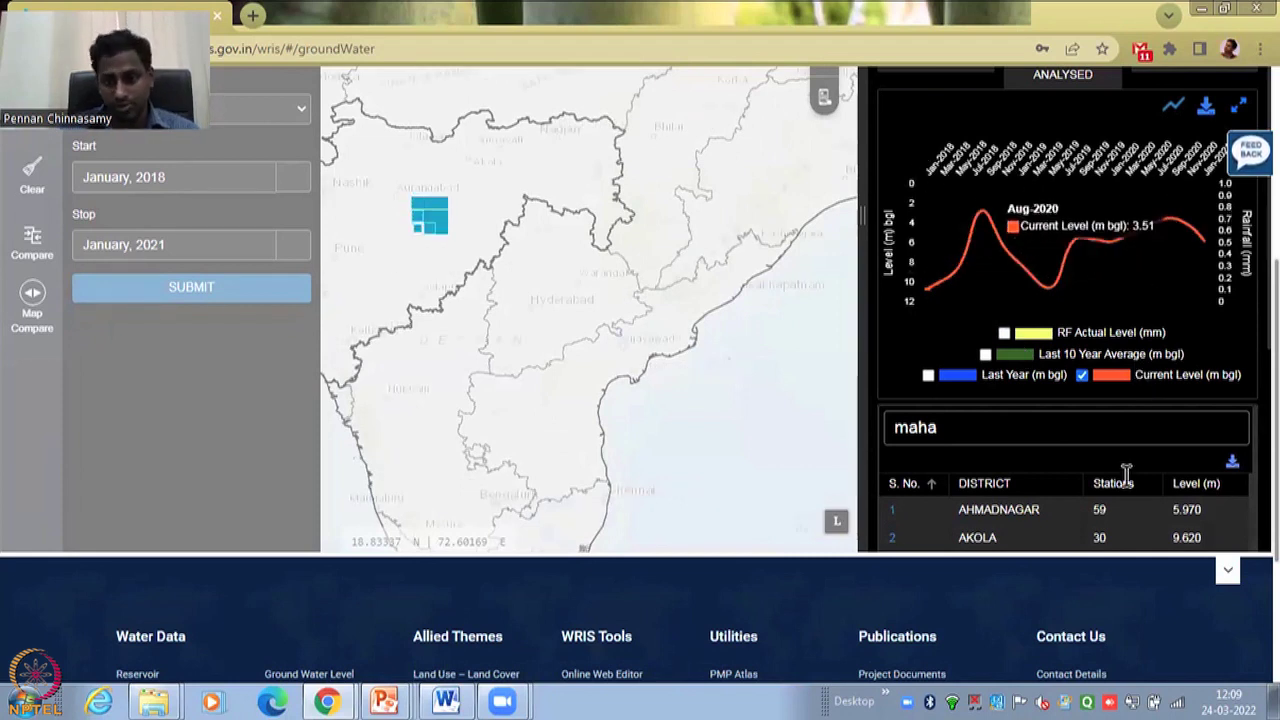
- Replace the table search with 'mum' to filter to the Mumbai districts
scroll(1125, 530, down, 2)
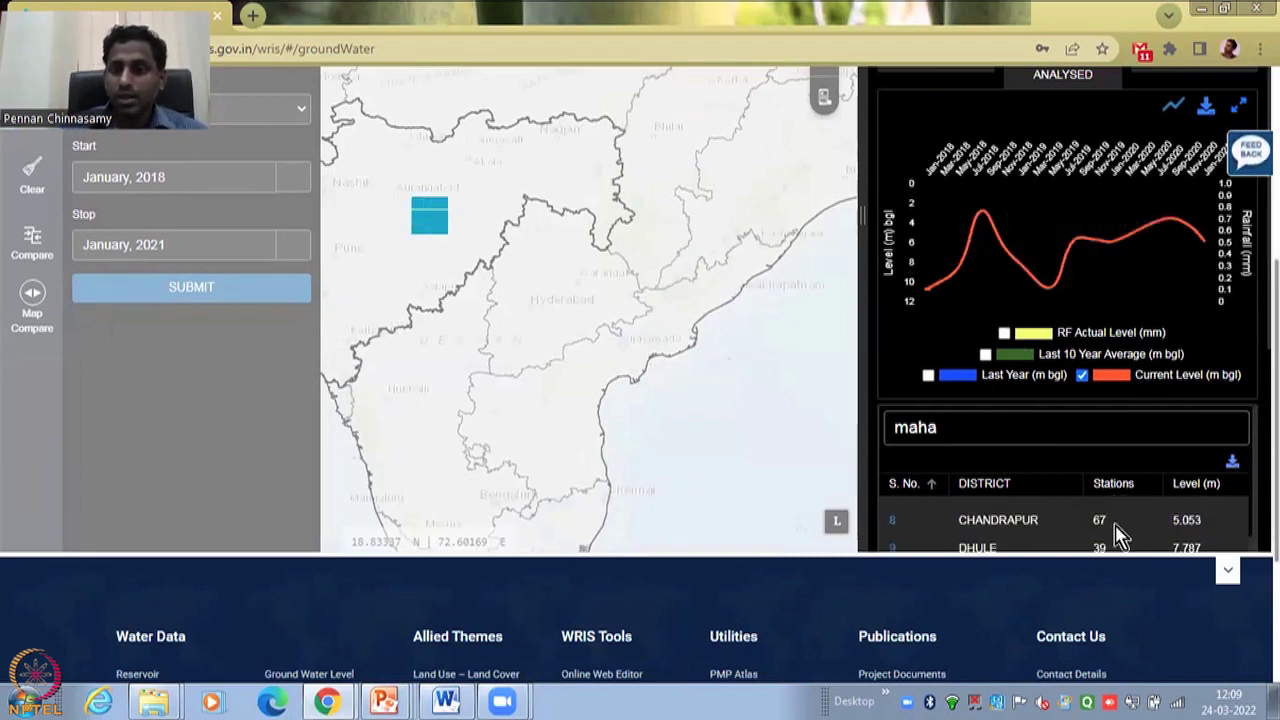
double_click(988, 431)
text(mum)
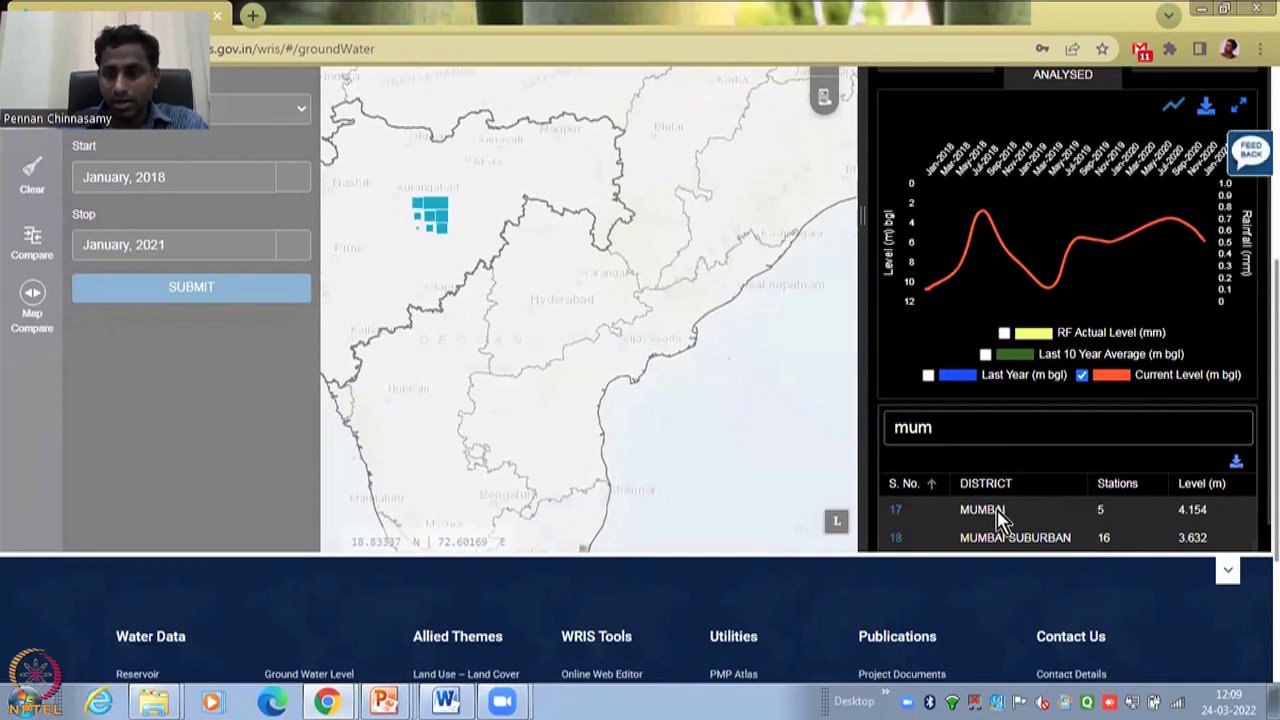
- Open the MUMBAI row to list its monthly station levels
click(997, 510)
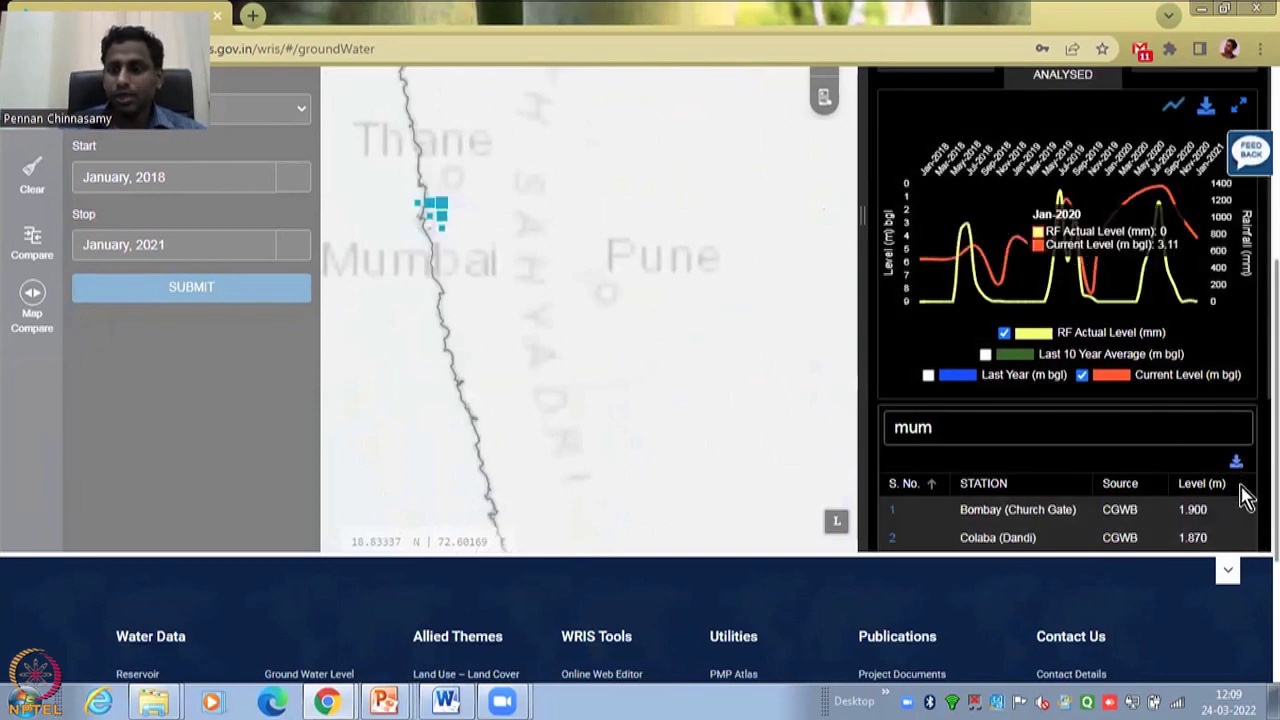
scroll(1243, 497, down, 2)
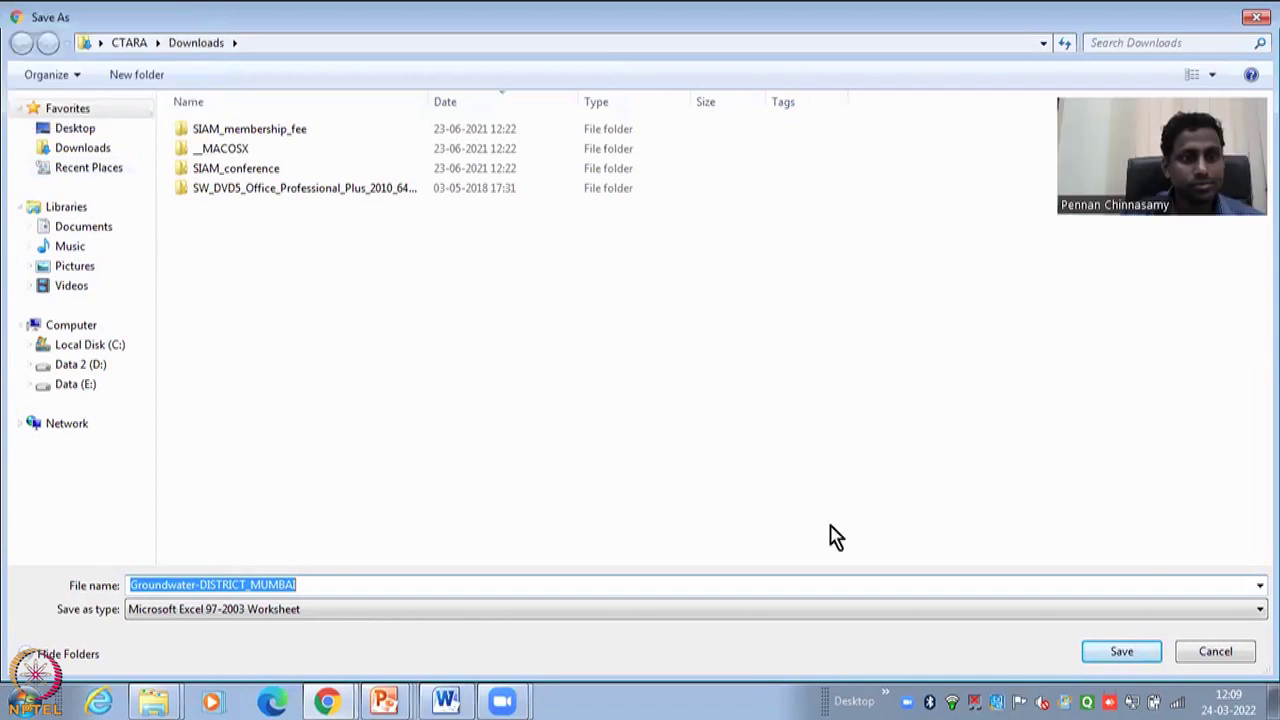
- Save the Mumbai station table as Groundwater-DISTRICT_MUMBAI.xls and open it from the download bar
click(1122, 652)
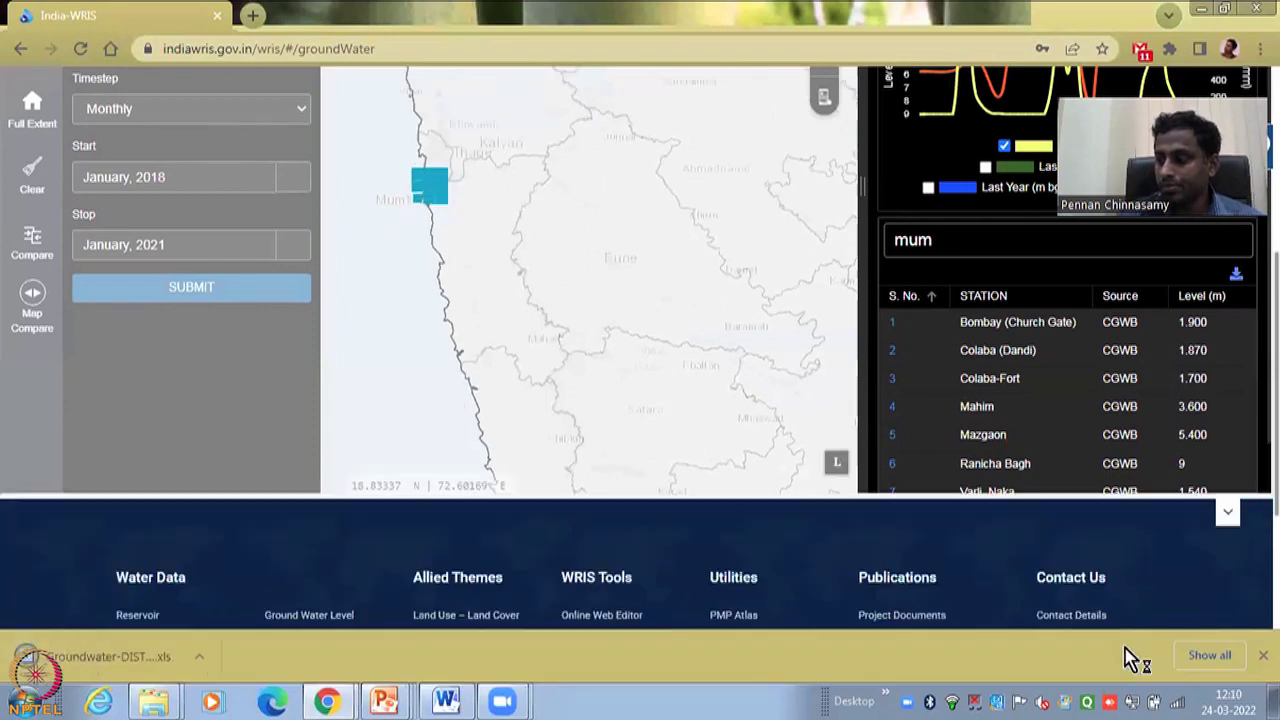
click(198, 290)
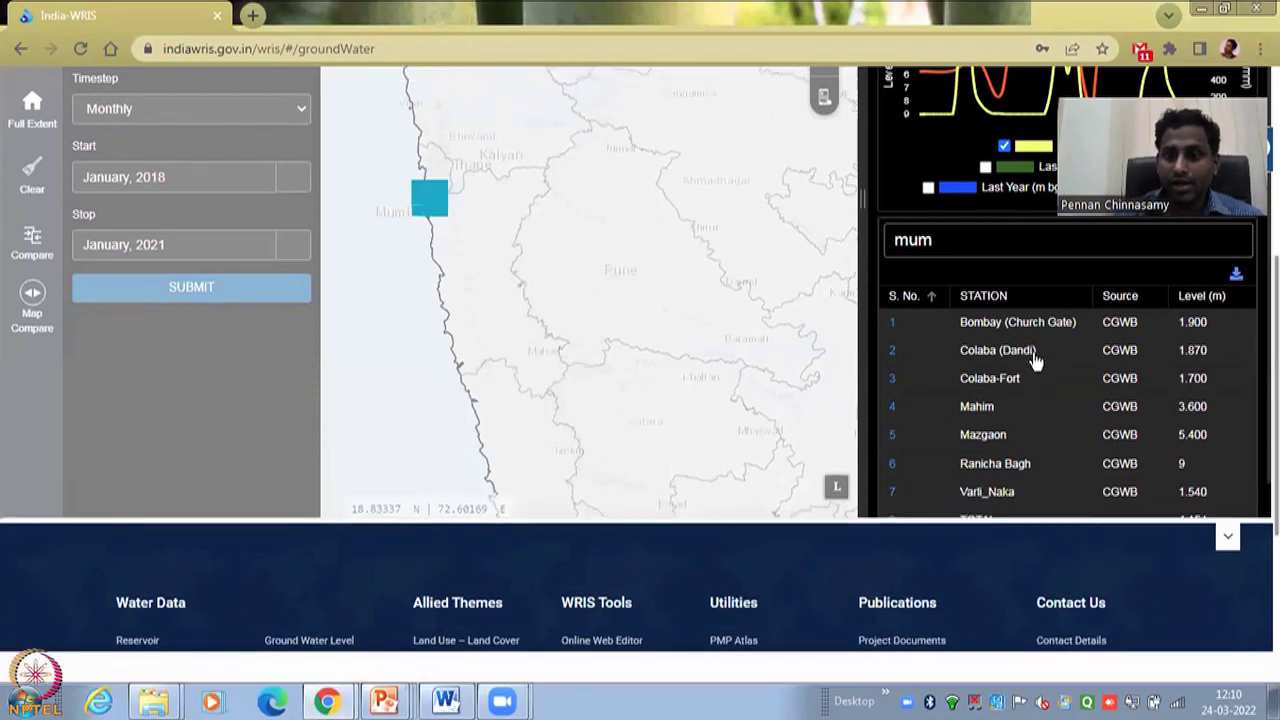
scroll(1020, 450, down, 1)
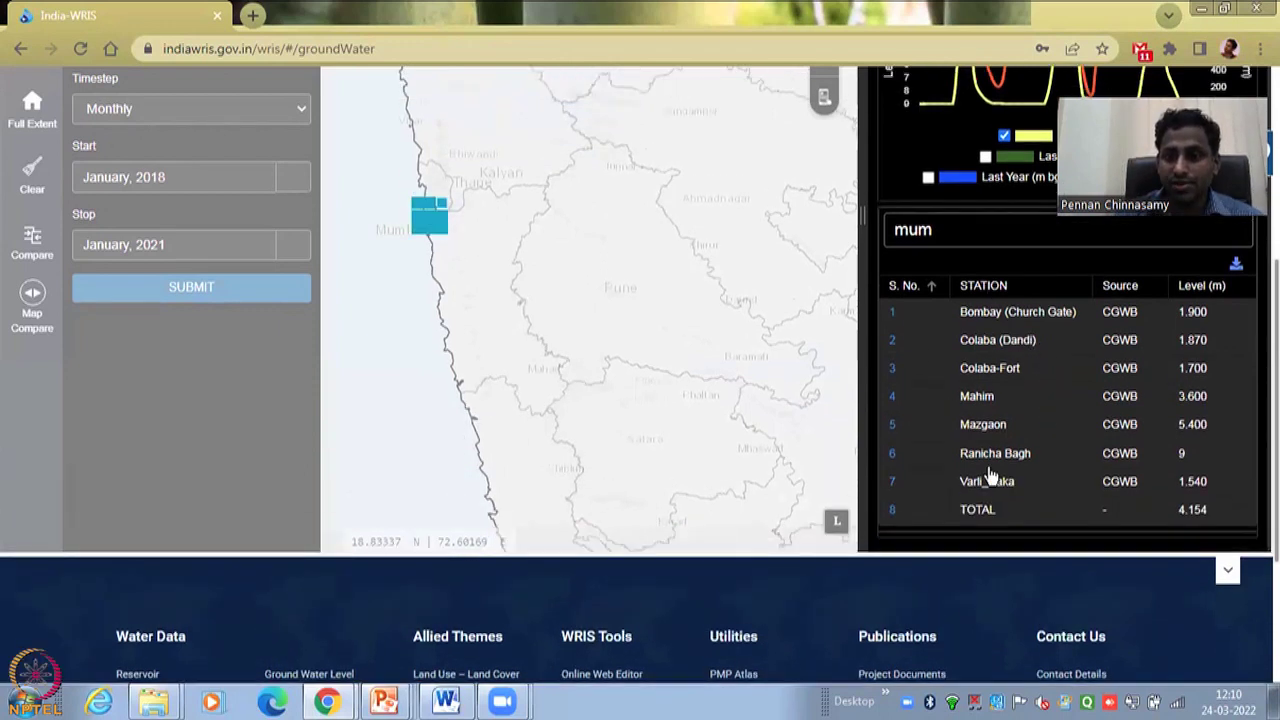
scroll(988, 450, up, 2)
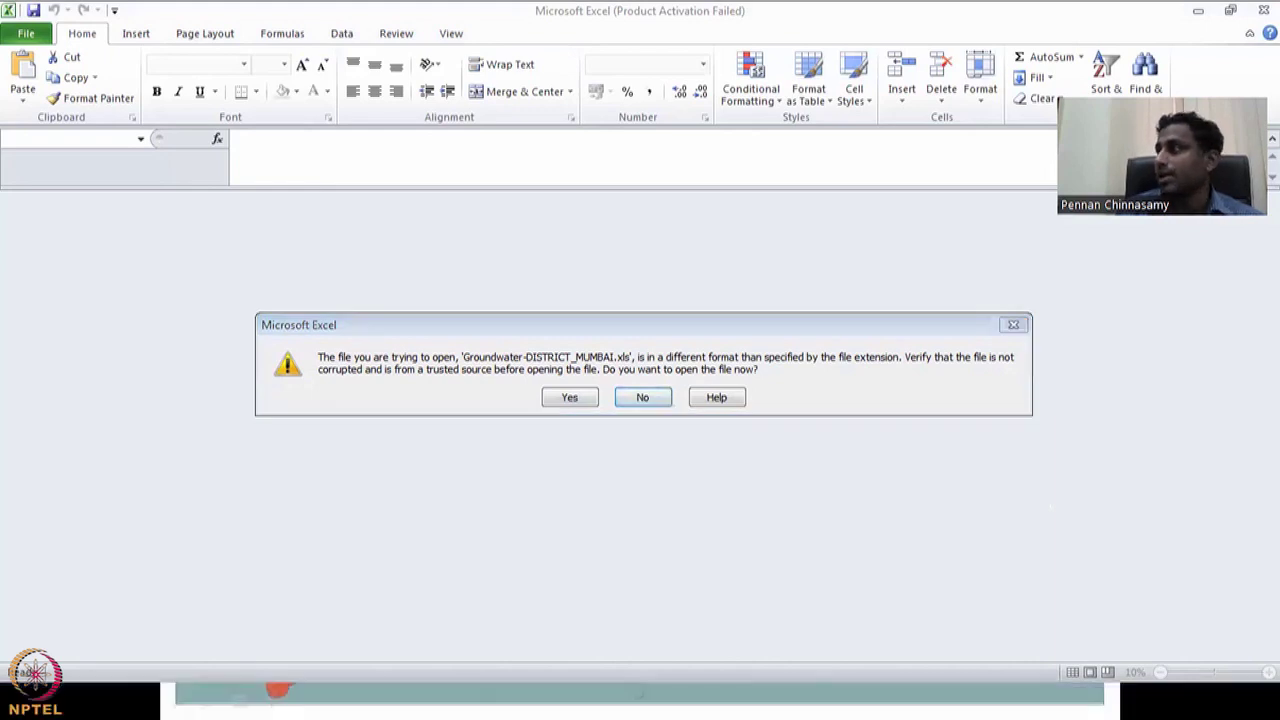
- Open the district workbook past the format warning and review the seven stations' levels and report date
click(565, 400)
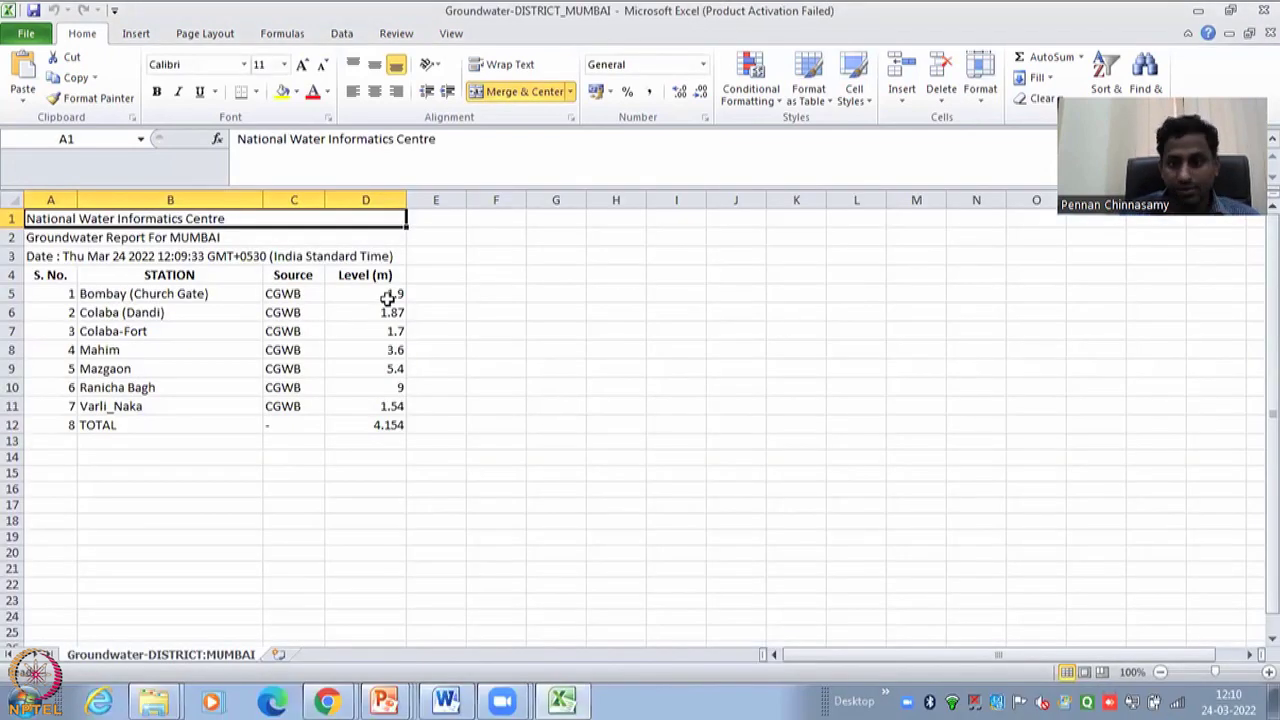
drag(388, 298, 395, 418)
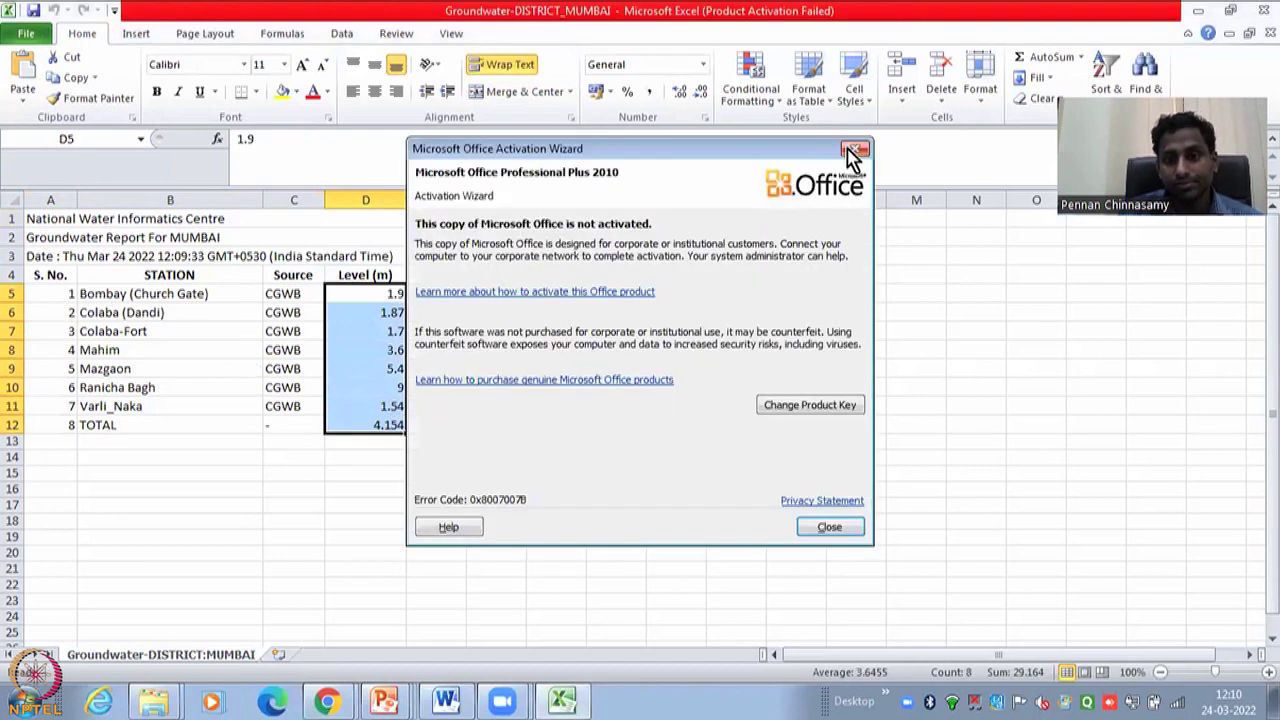
click(853, 151)
click(72, 313)
drag(88, 293, 390, 425)
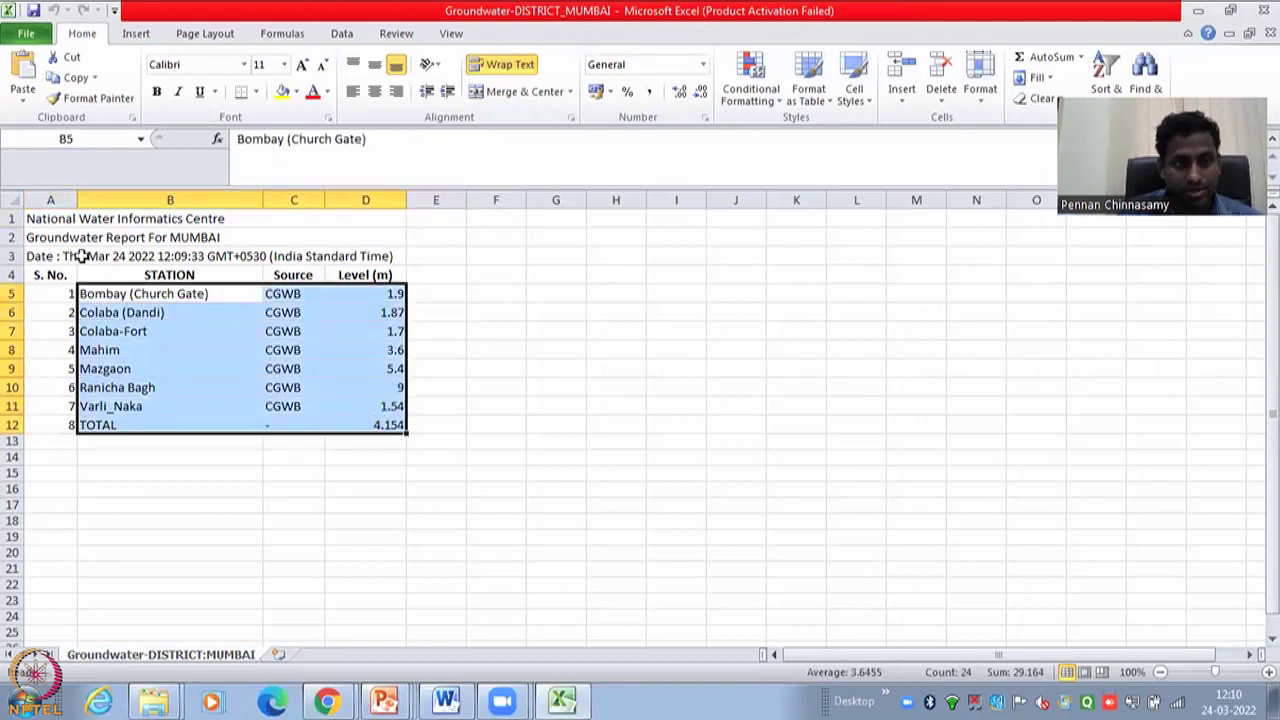
click(200, 257)
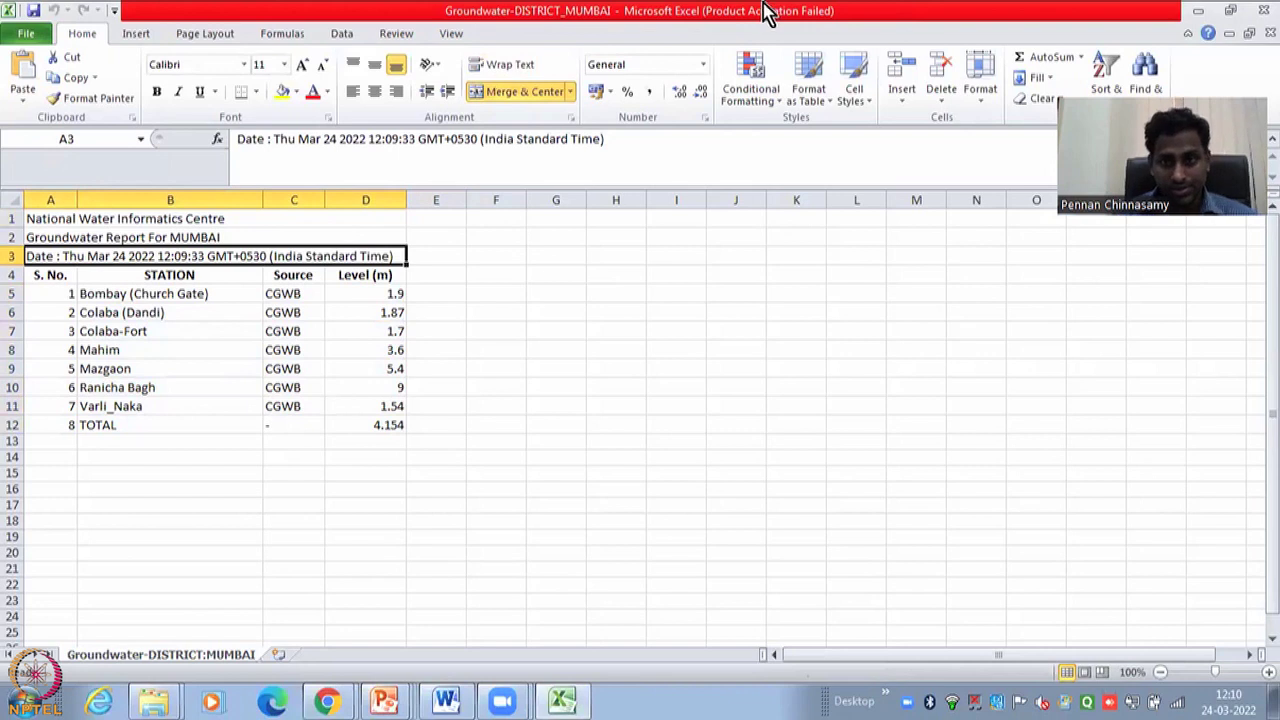
key(alt+Tab)
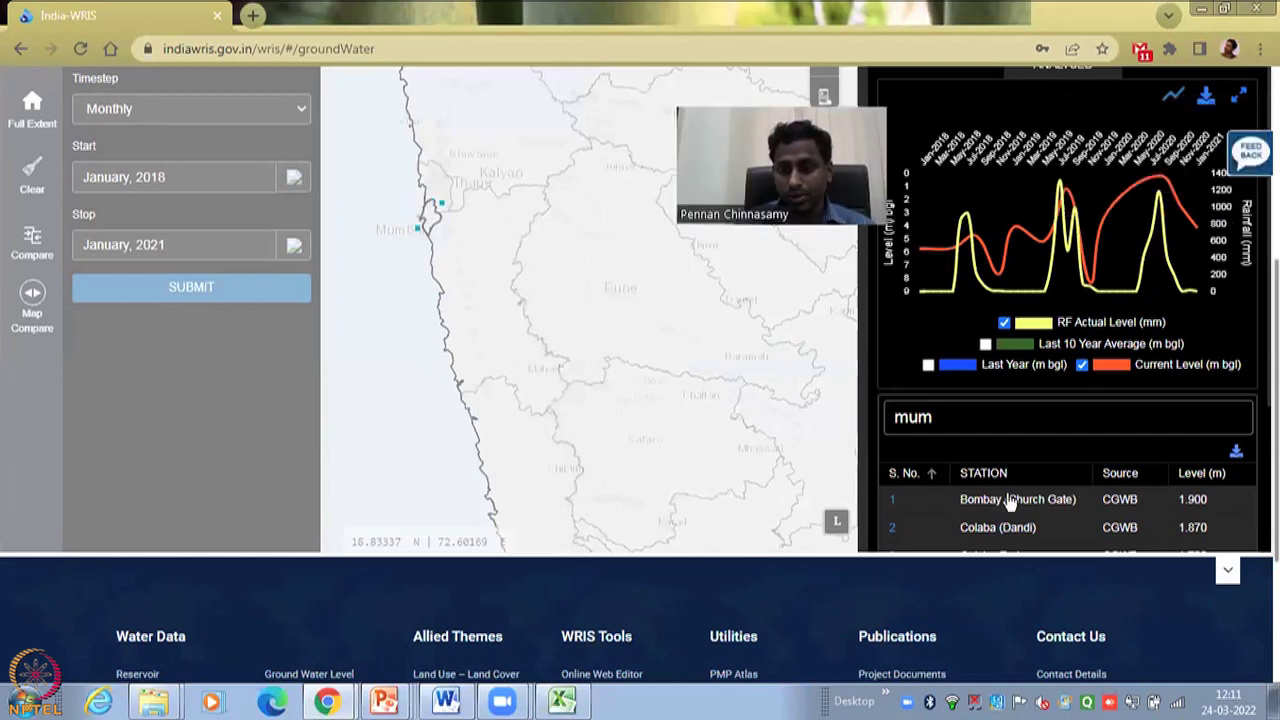
- Save the Bombay (Church Gate) report as Groundwater-STATION_Bombay (Church Gate).xls and open it
click(979, 511)
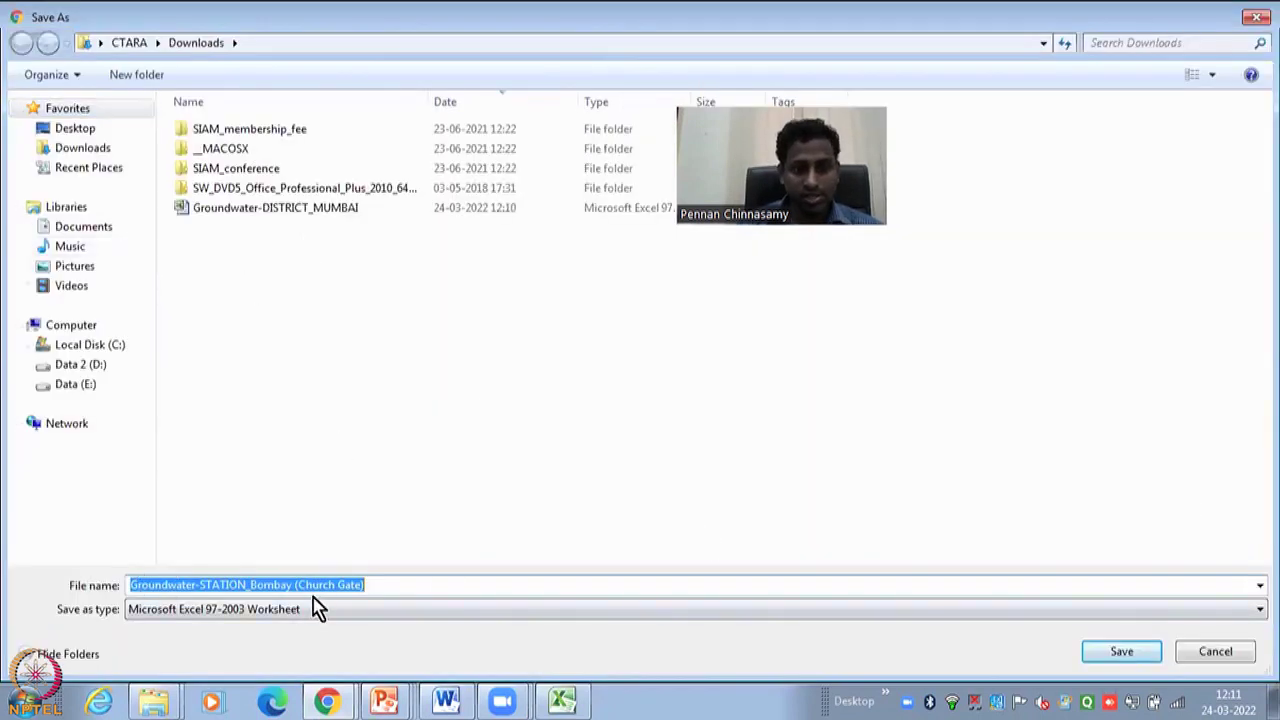
click(1125, 660)
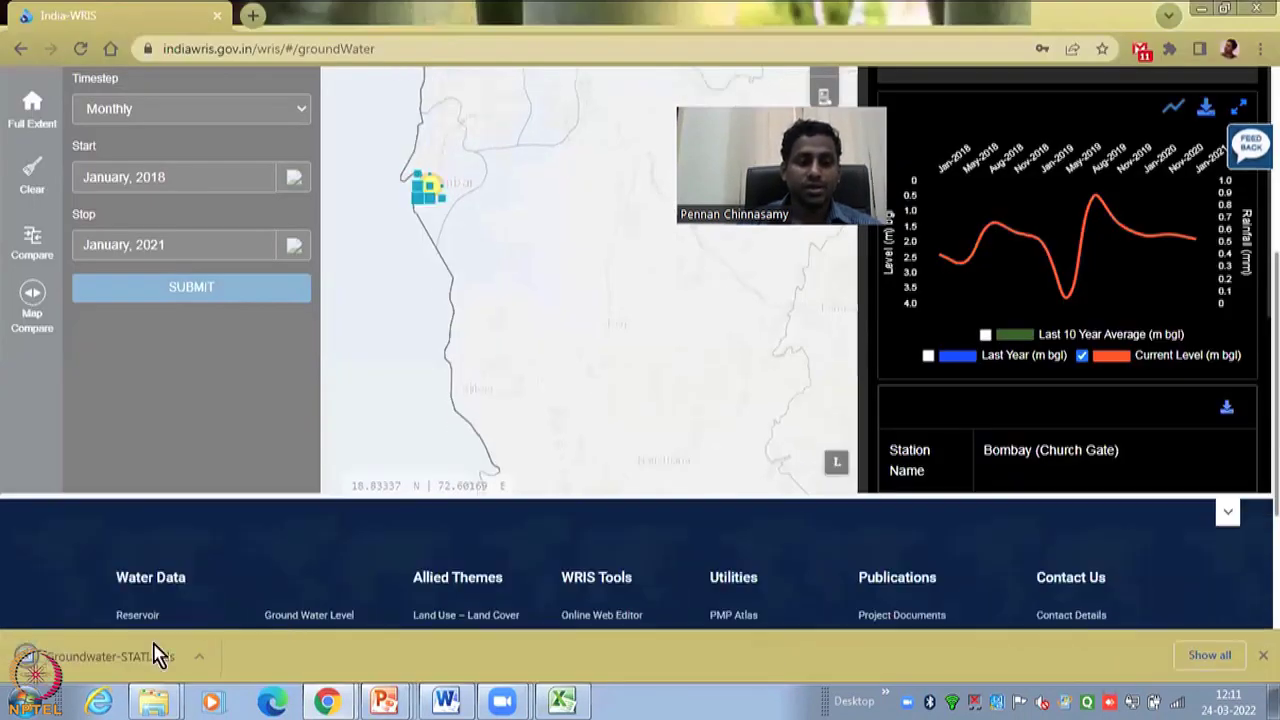
click(108, 664)
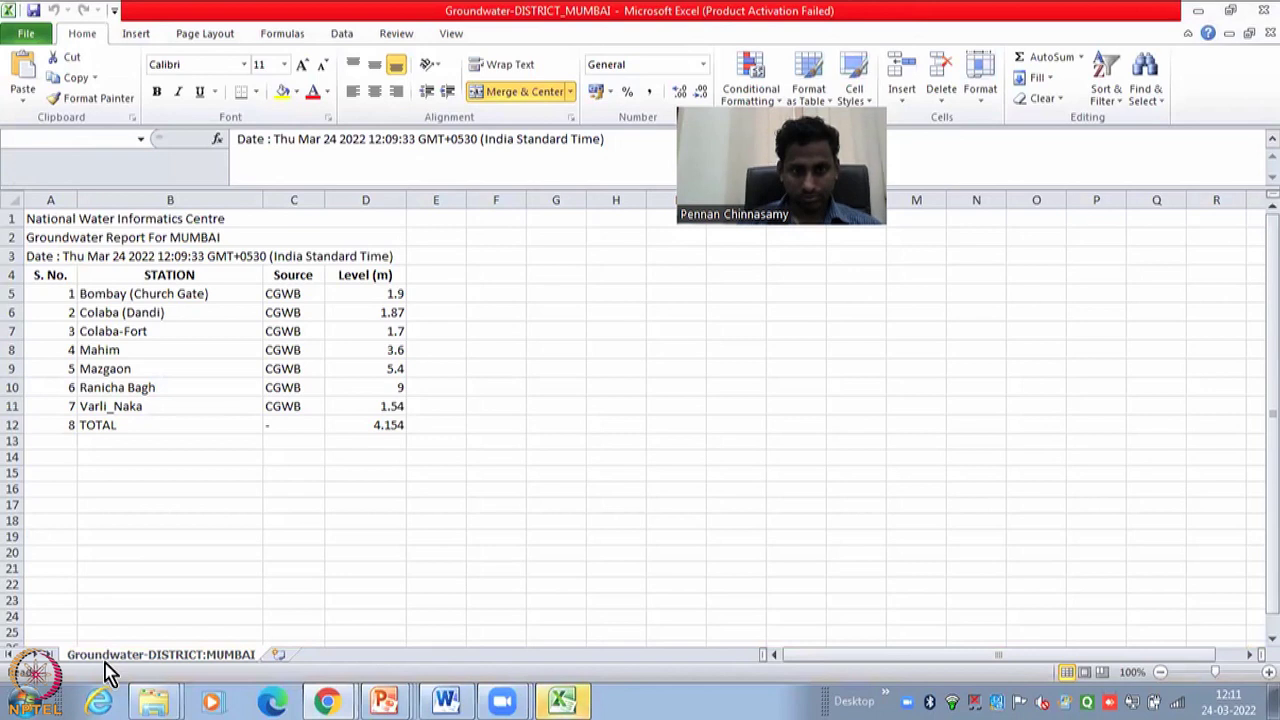
- Open the station workbook past the format warning and check its Lat, Long in cell B10
click(588, 703)
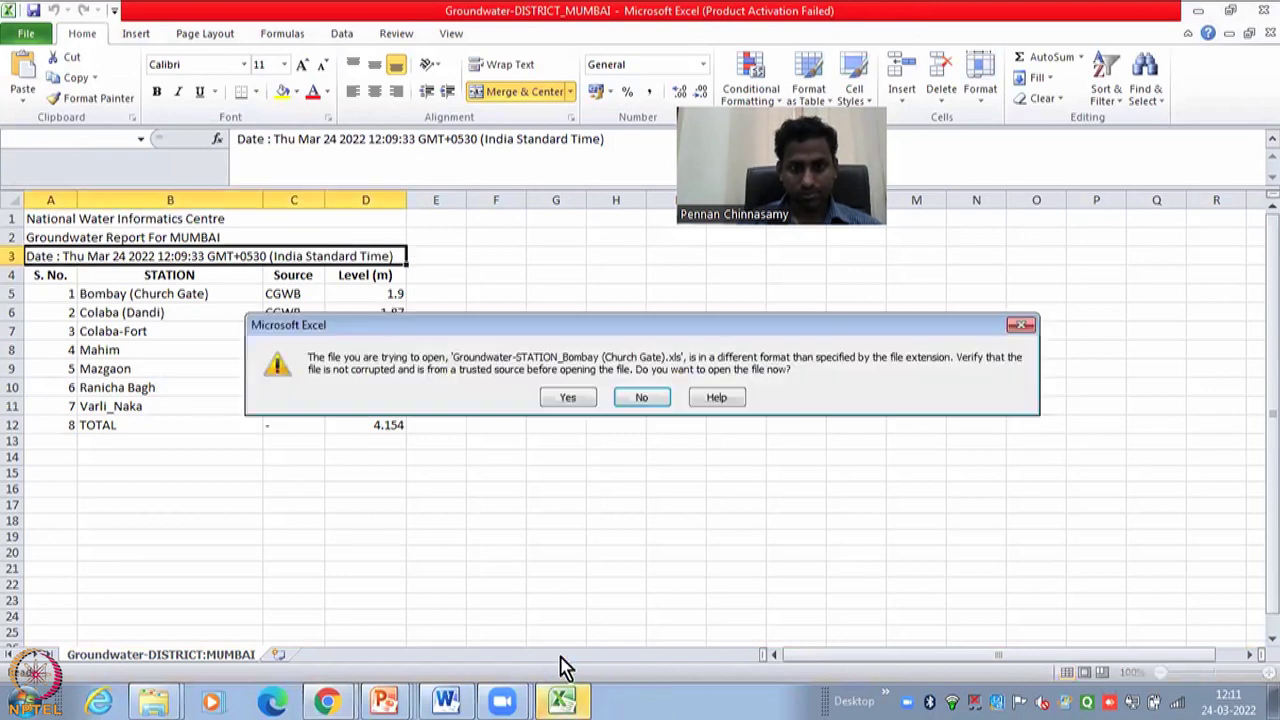
click(572, 397)
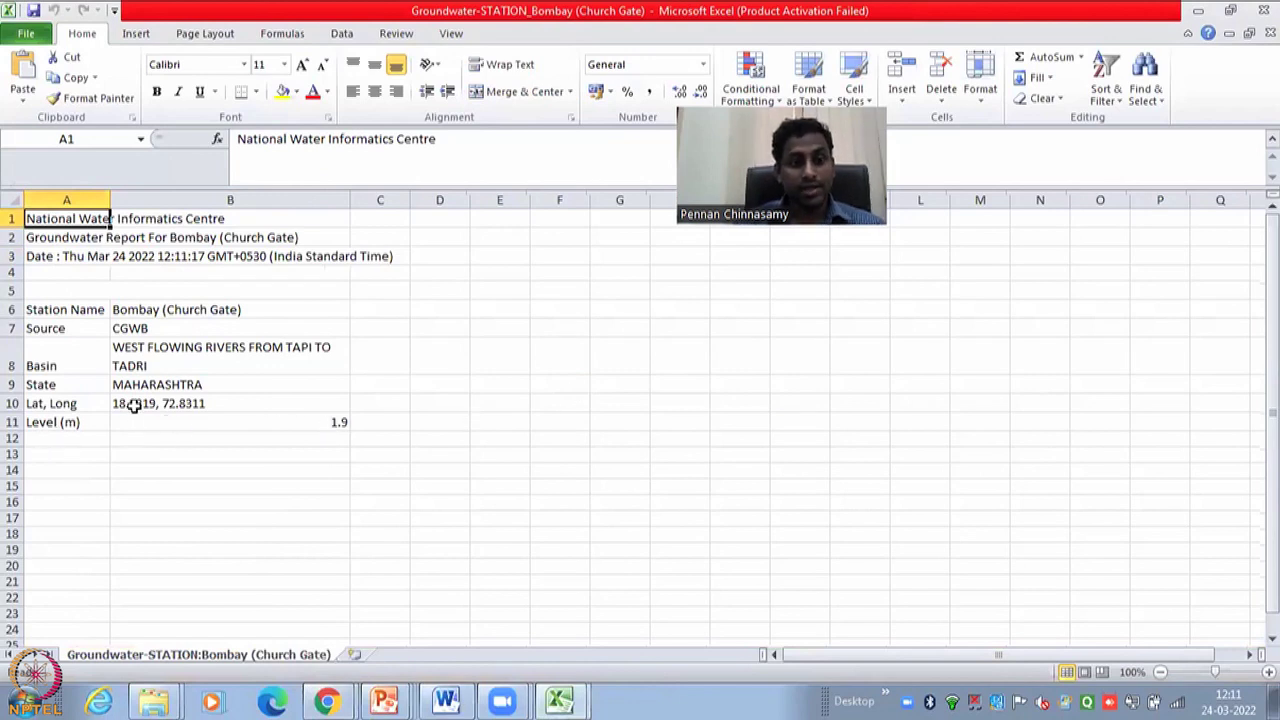
click(131, 404)
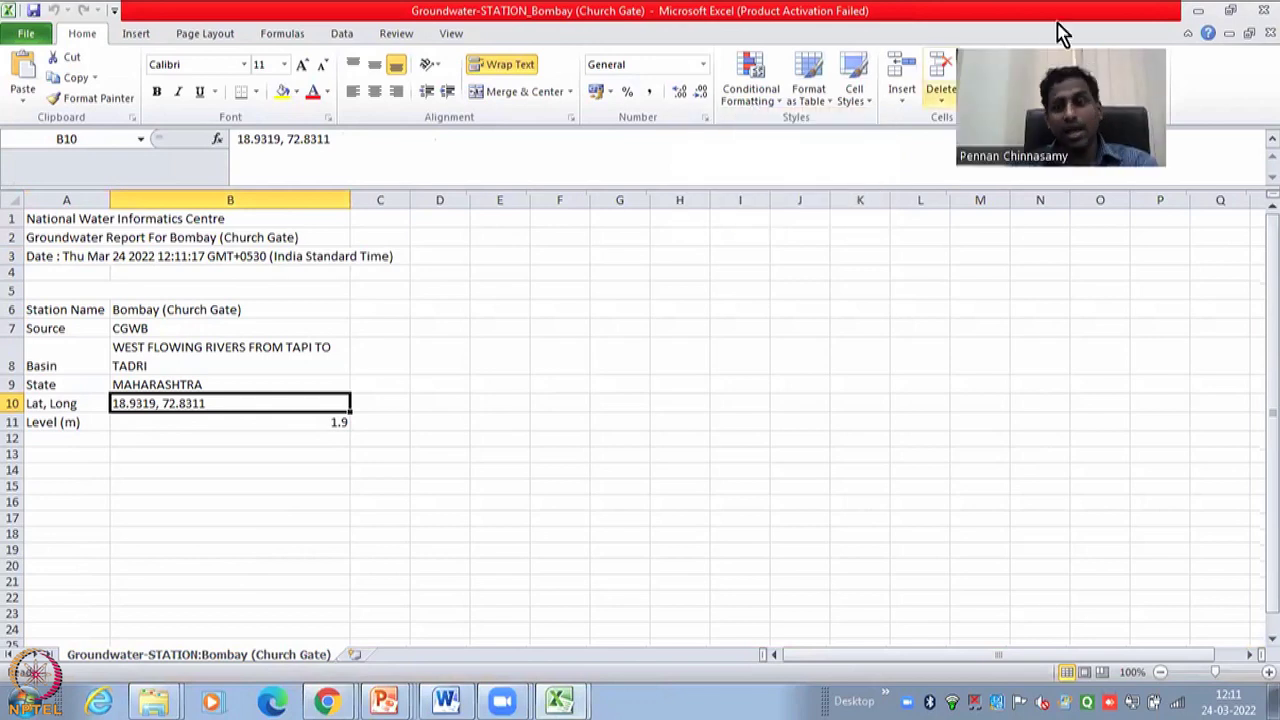
key(alt+Tab)
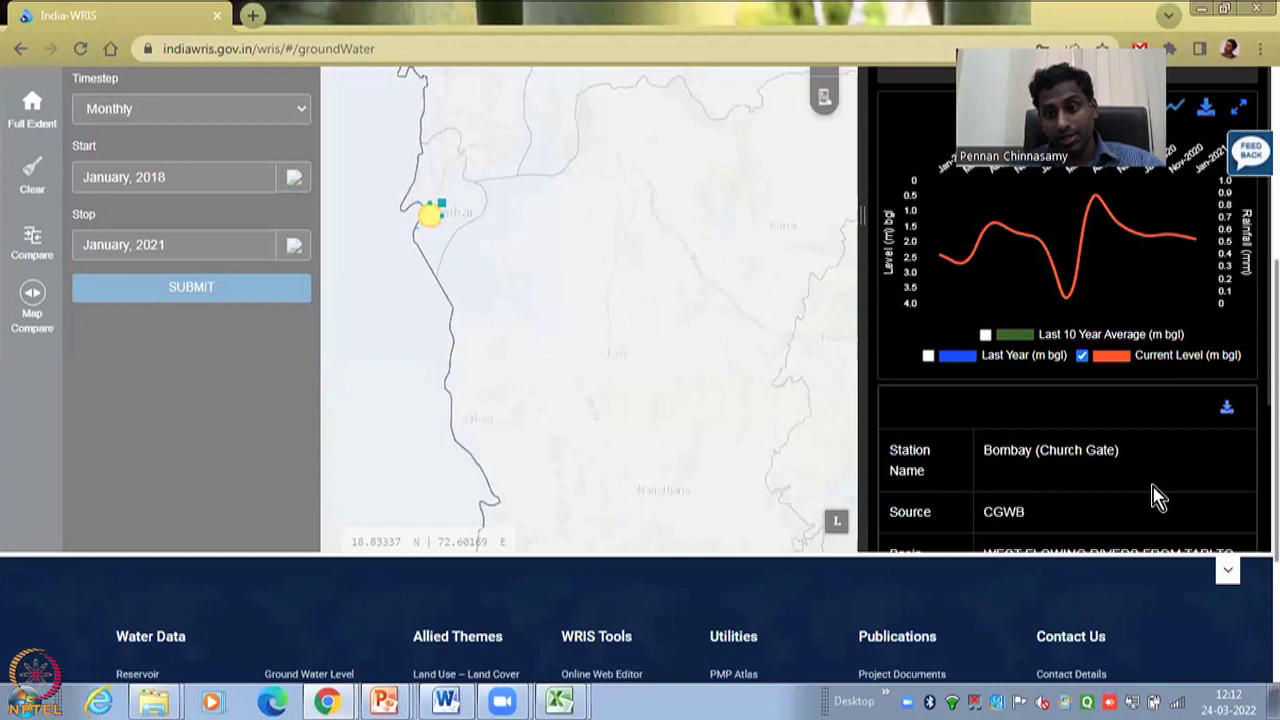
- Save the Bombay (Church Gate) monthly trend chart data as csvFile542.csv and open it in Excel
scroll(1149, 471, down, 2)
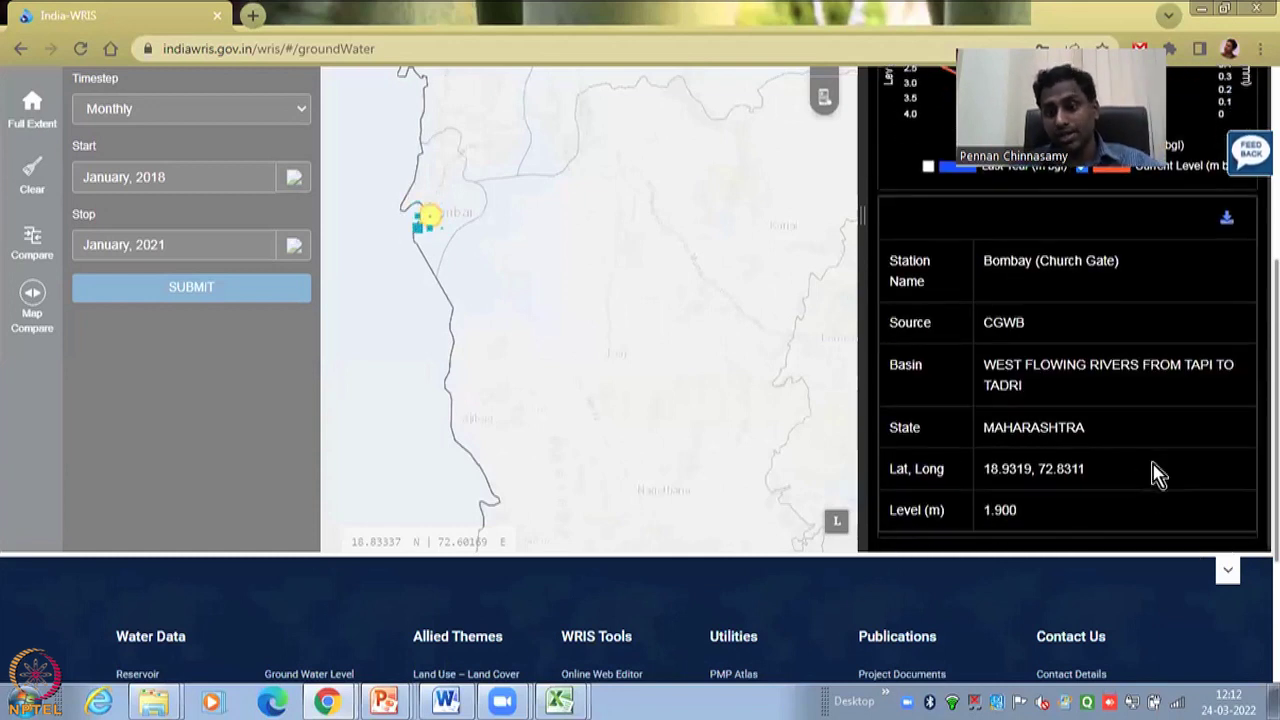
scroll(1157, 471, up, 2)
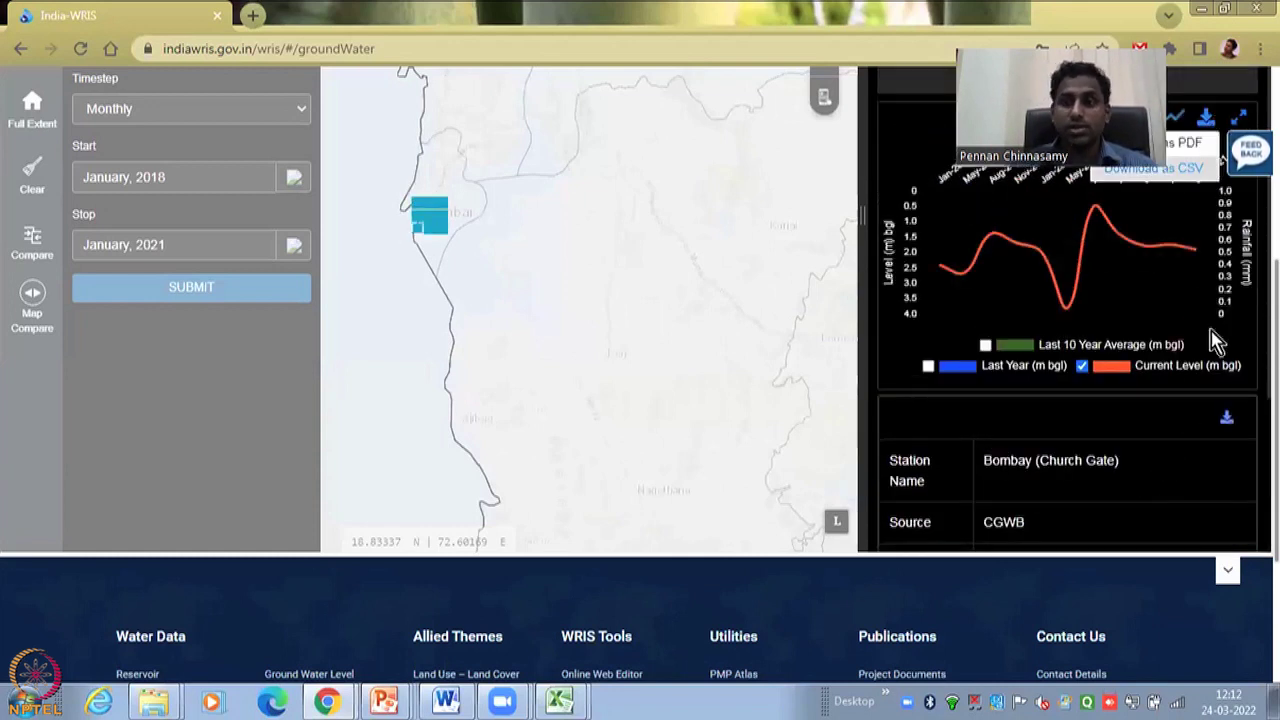
click(1206, 120)
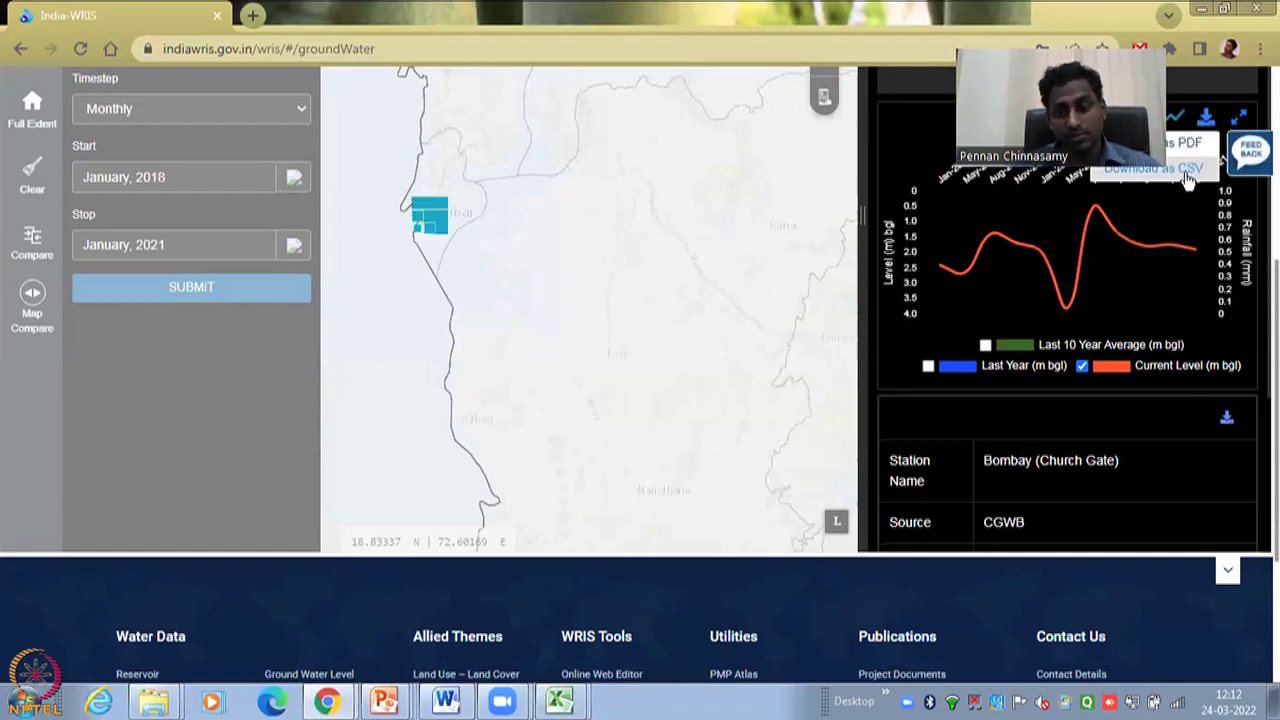
click(1190, 176)
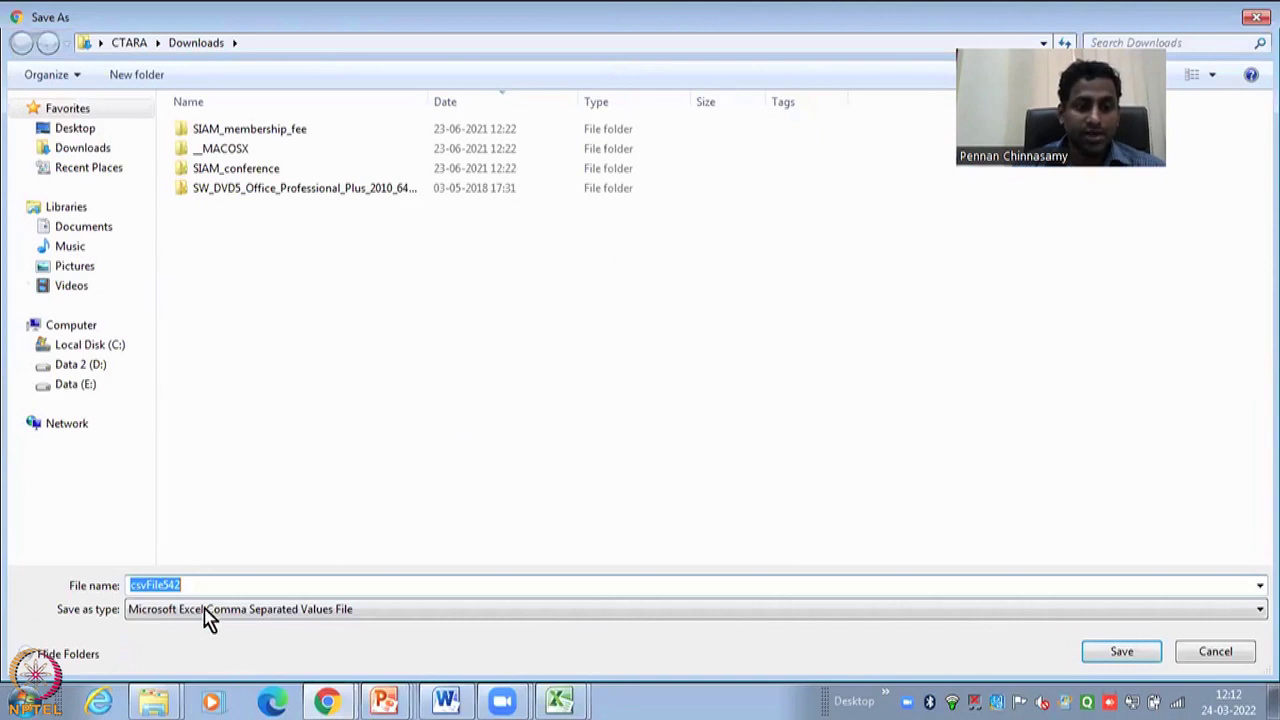
click(1121, 653)
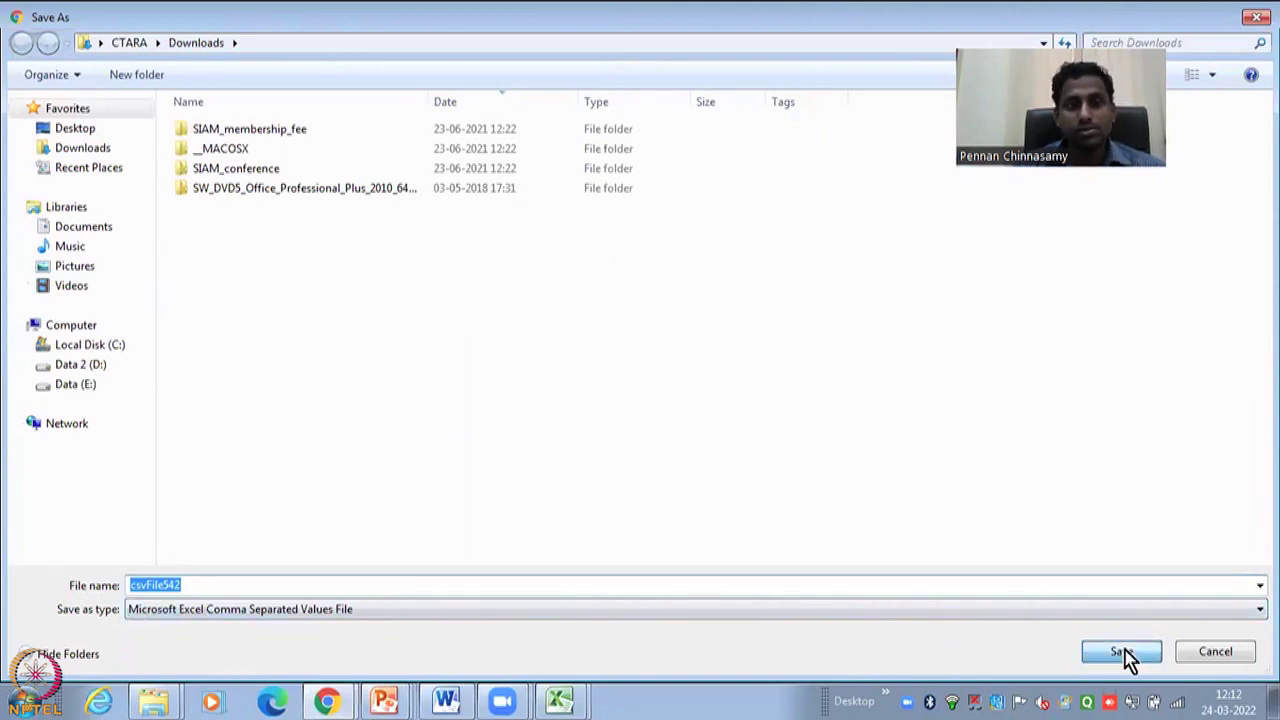
click(126, 664)
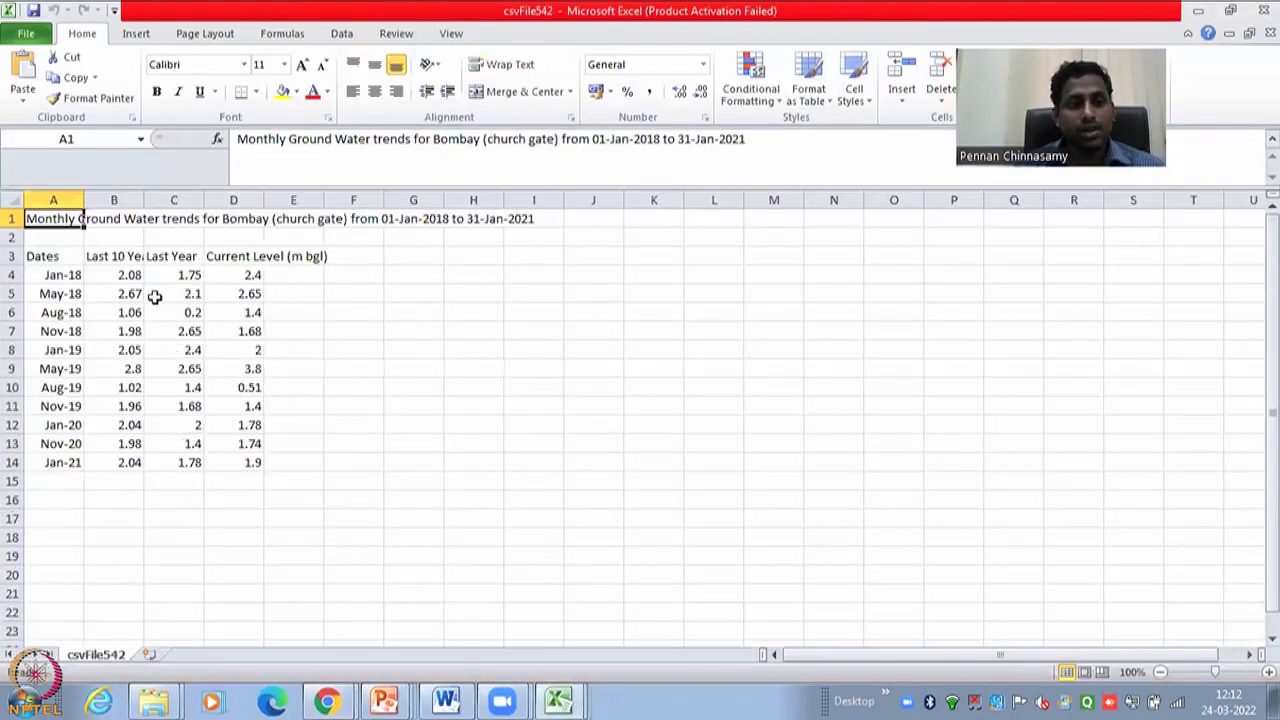
- Compare the Jan-18 to Jan-21 Dates, Last 10 Year Average, Last Year and Current Level columns
click(153, 295)
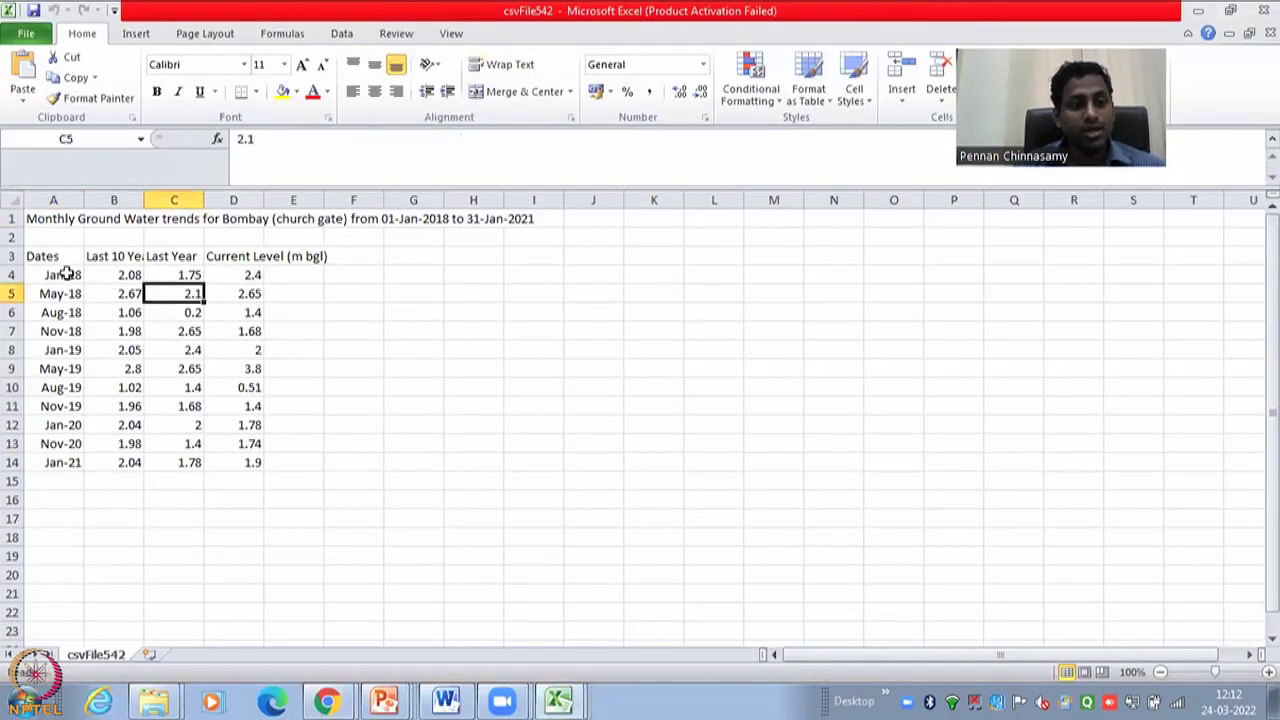
click(418, 224)
click(500, 224)
drag(62, 276, 60, 462)
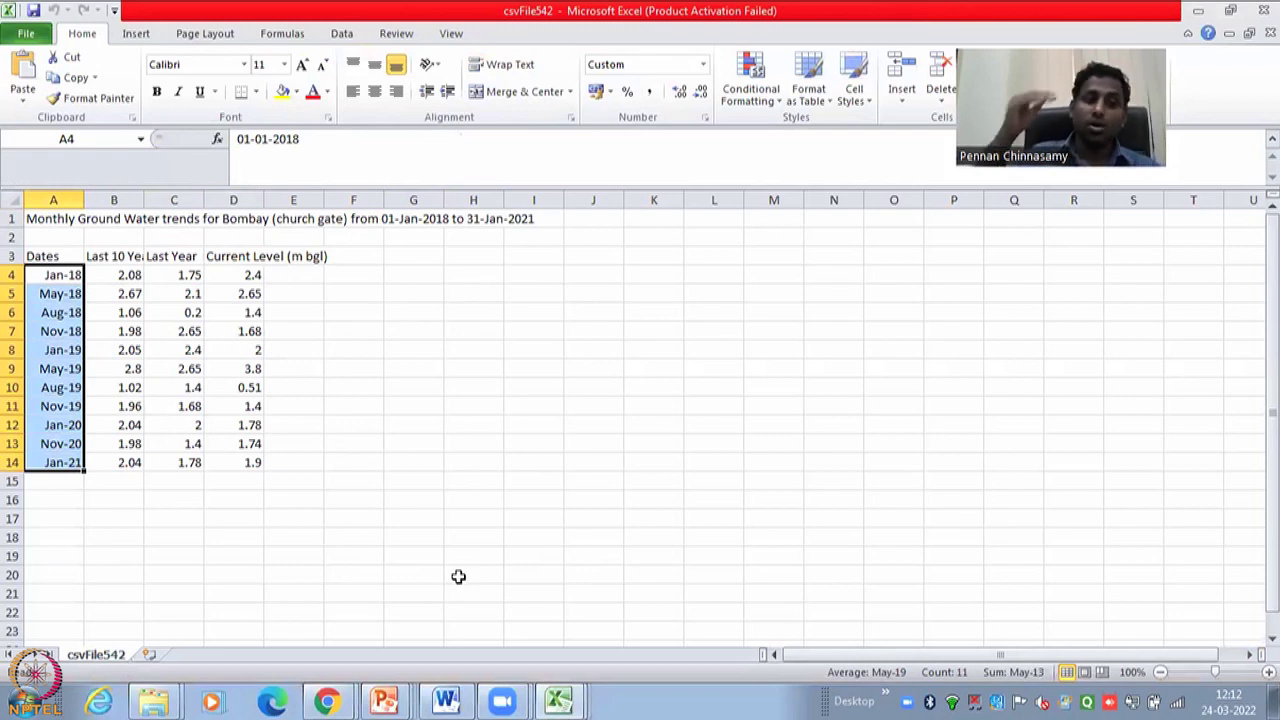
drag(122, 275, 136, 462)
drag(181, 280, 170, 463)
click(127, 252)
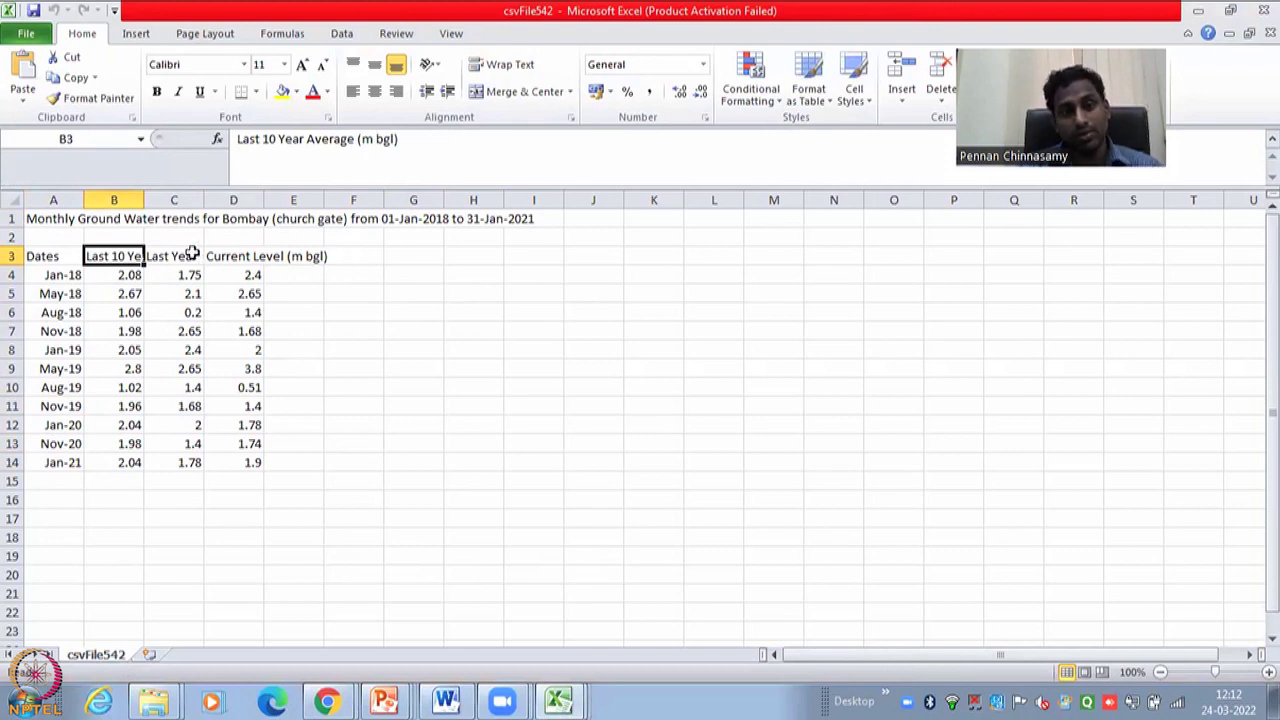
click(189, 255)
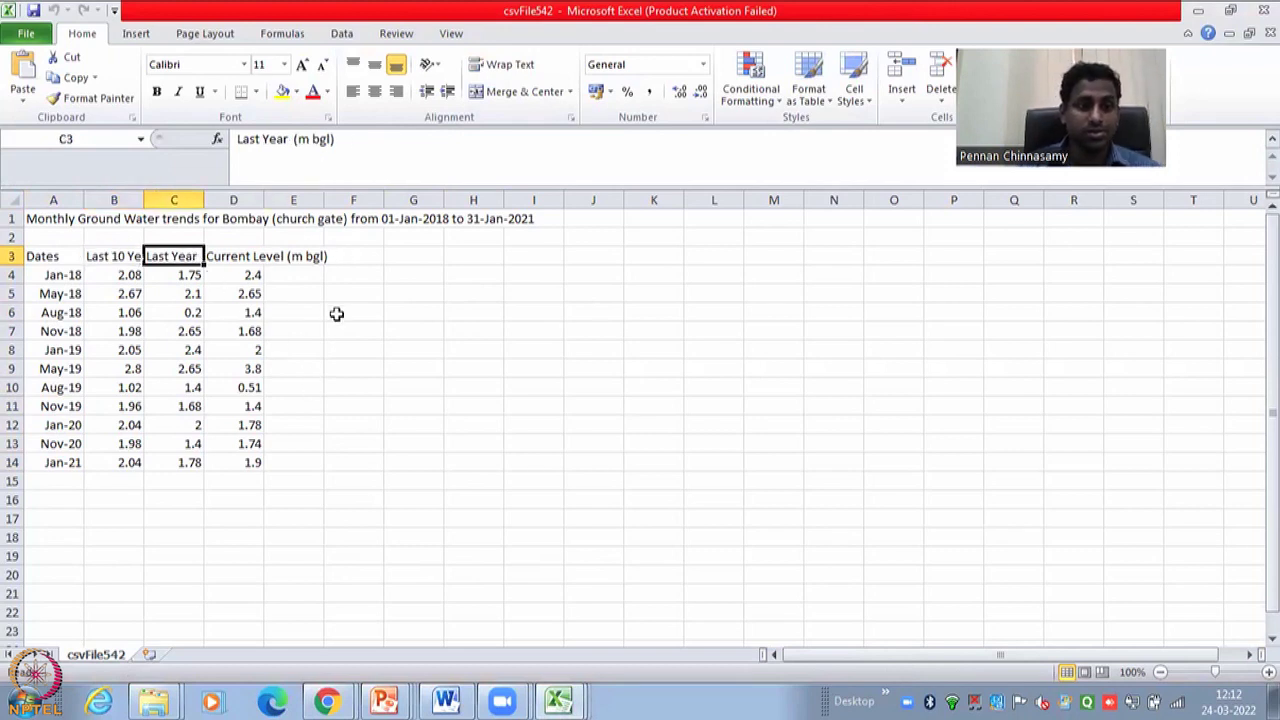
drag(245, 277, 241, 462)
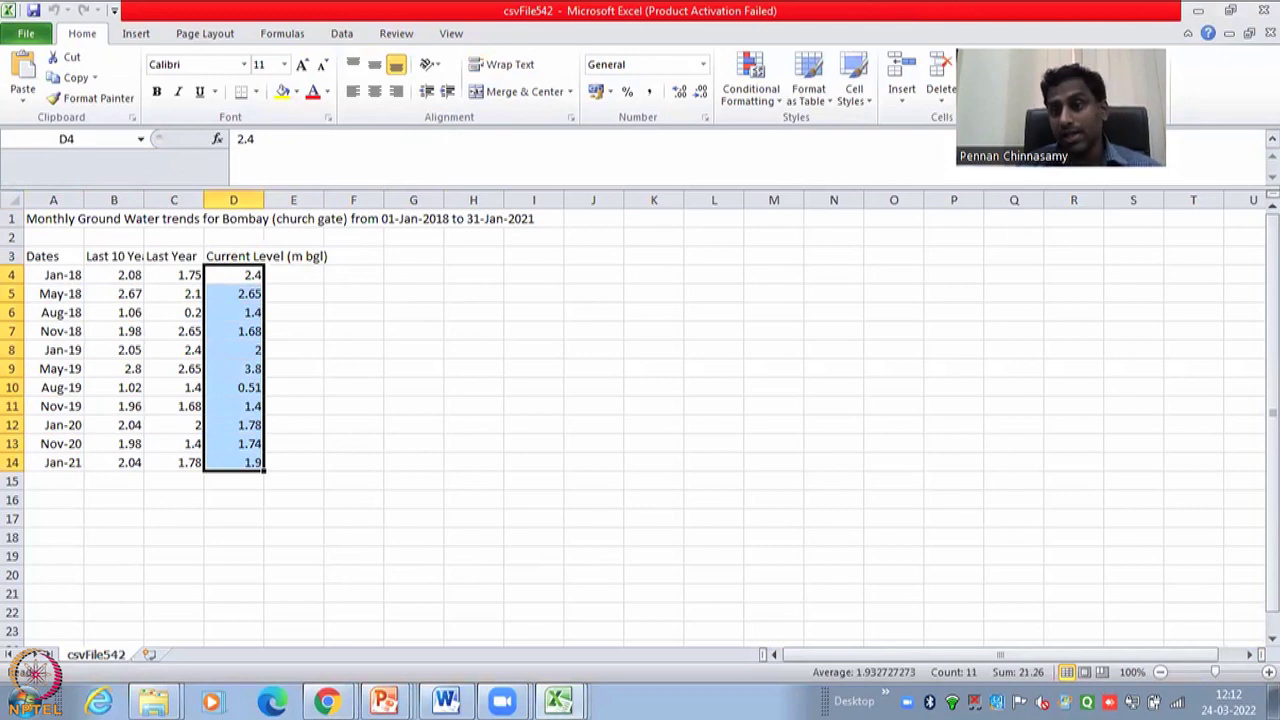
key(alt+Tab)
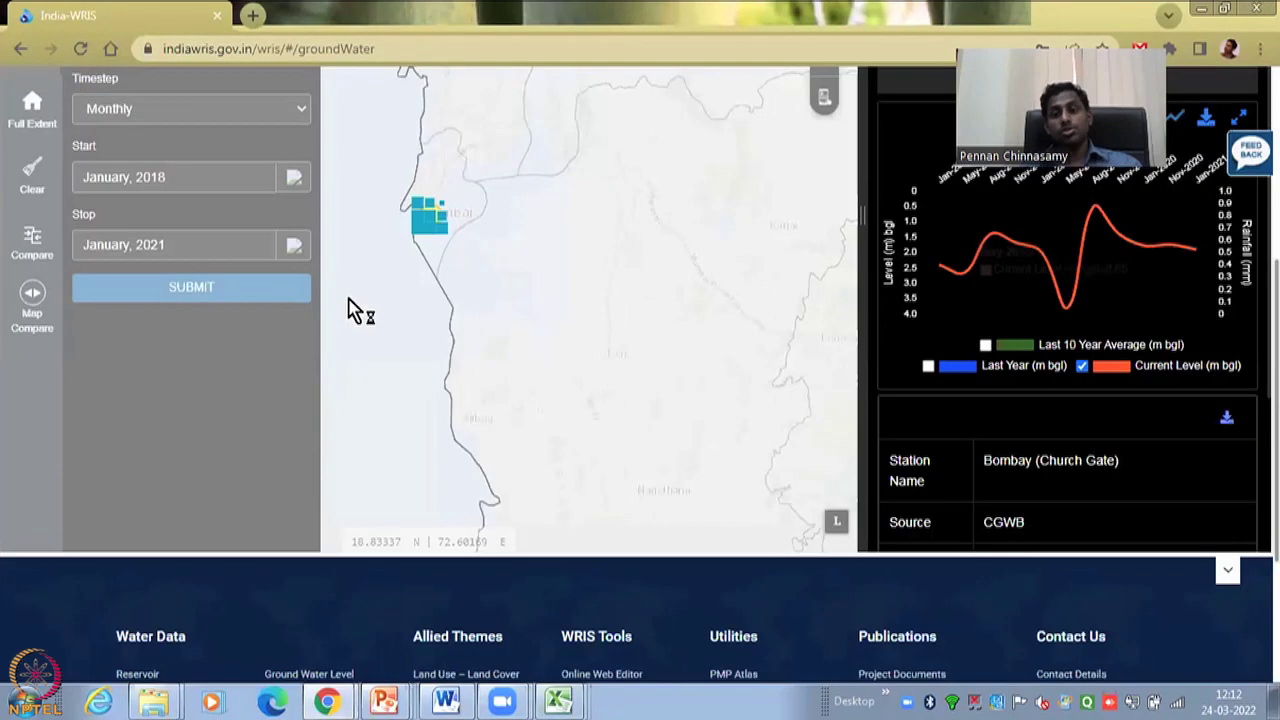
- Enlarge the Bombay (Church Gate) current-level chart spanning Jan-2018 to Jan-2021
mouse_move(1188, 258)
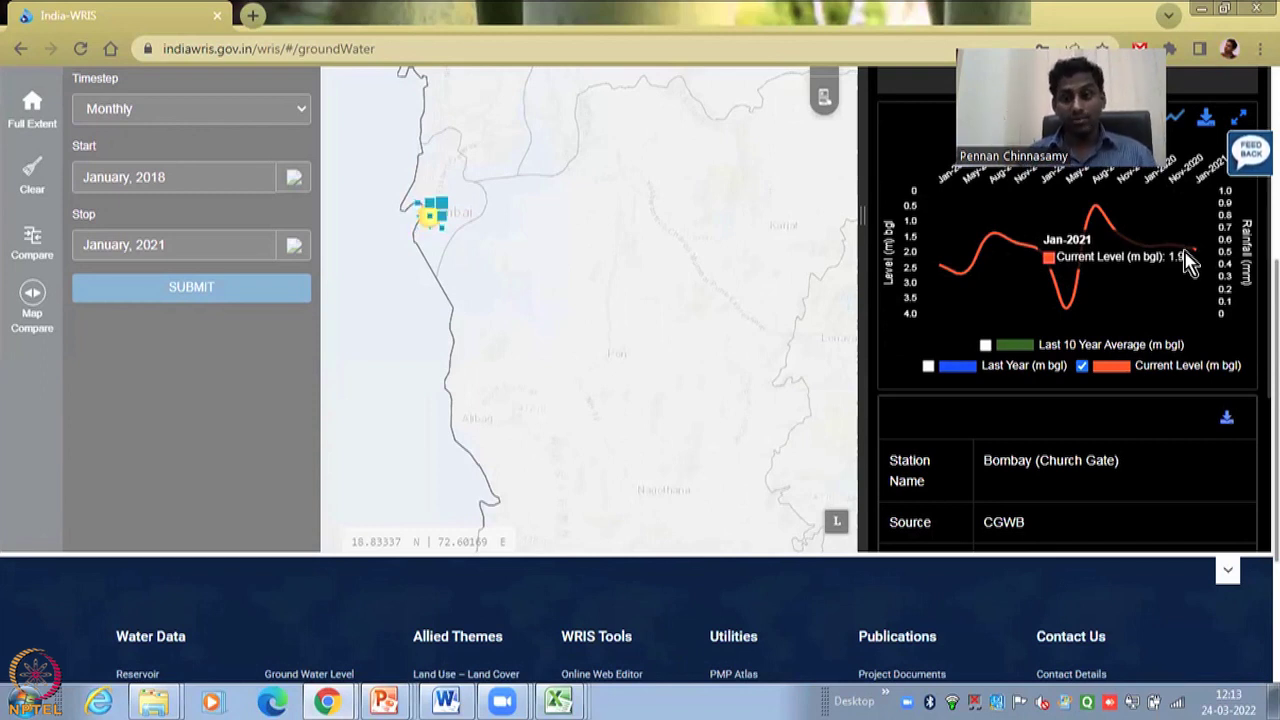
click(1206, 118)
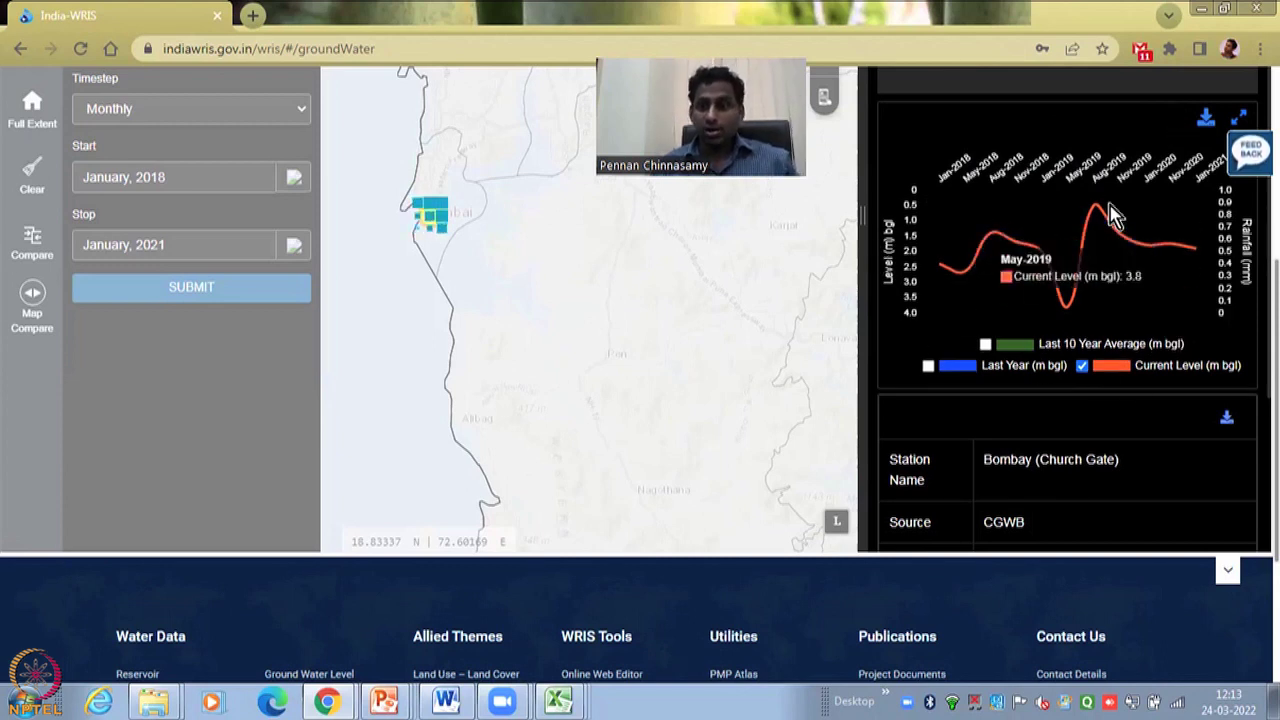
click(1239, 122)
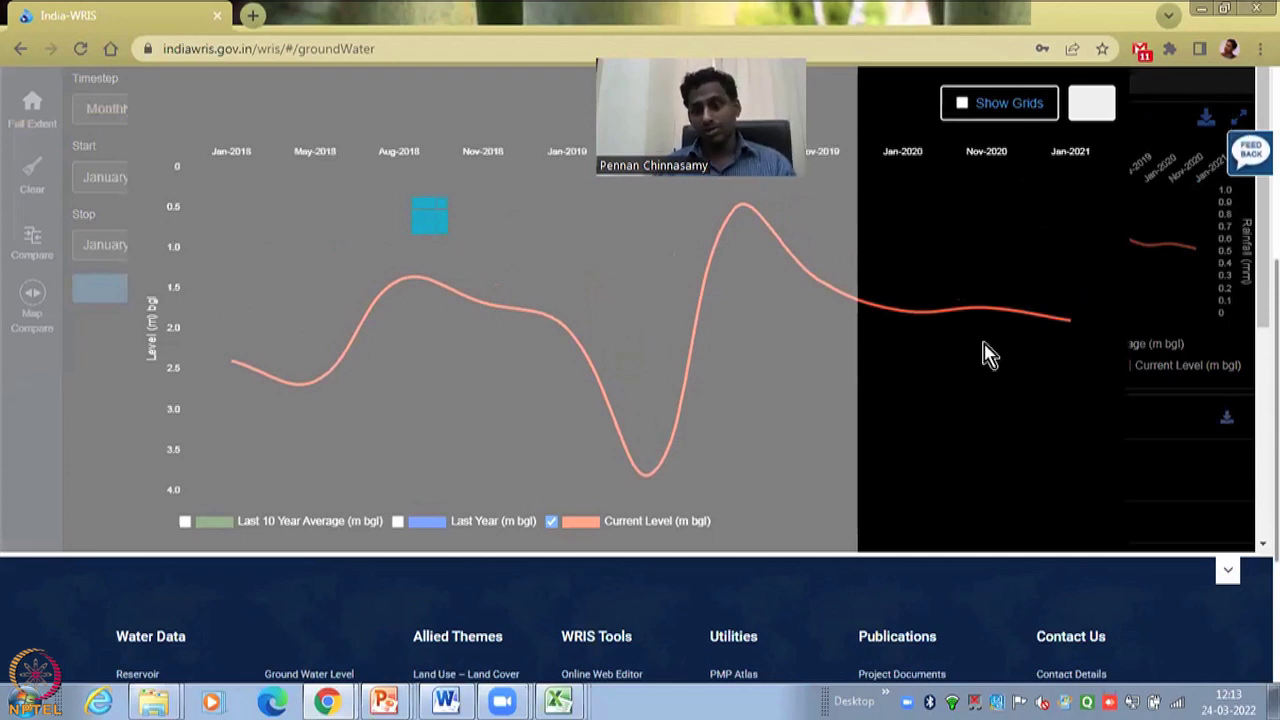
mouse_move(984, 348)
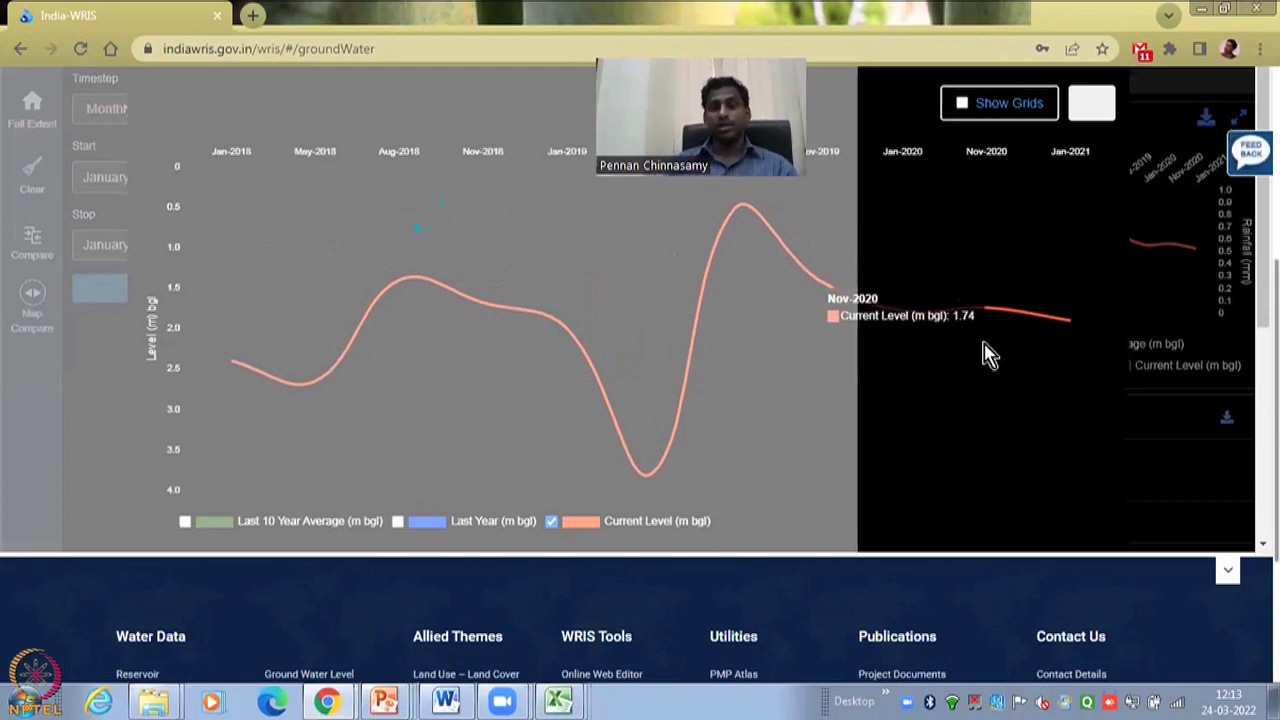